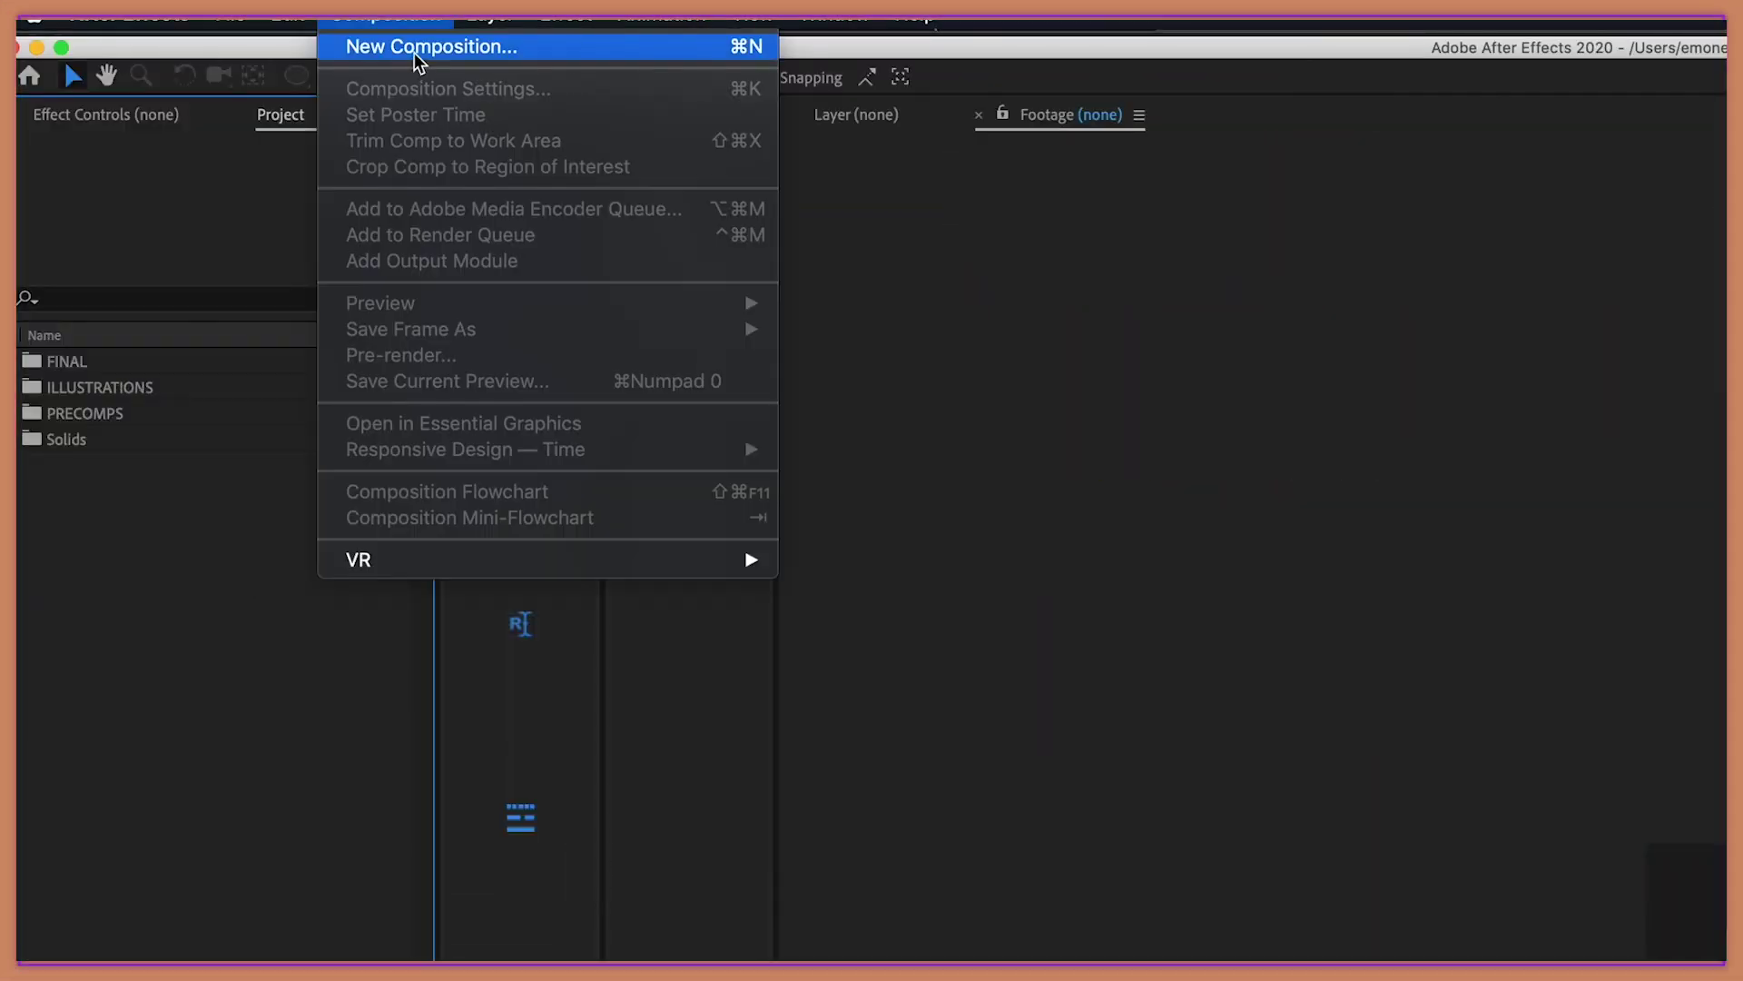
# Step: Create a new 1080 x 1080 px composition named Clouds
pyautogui.click(494, 54)
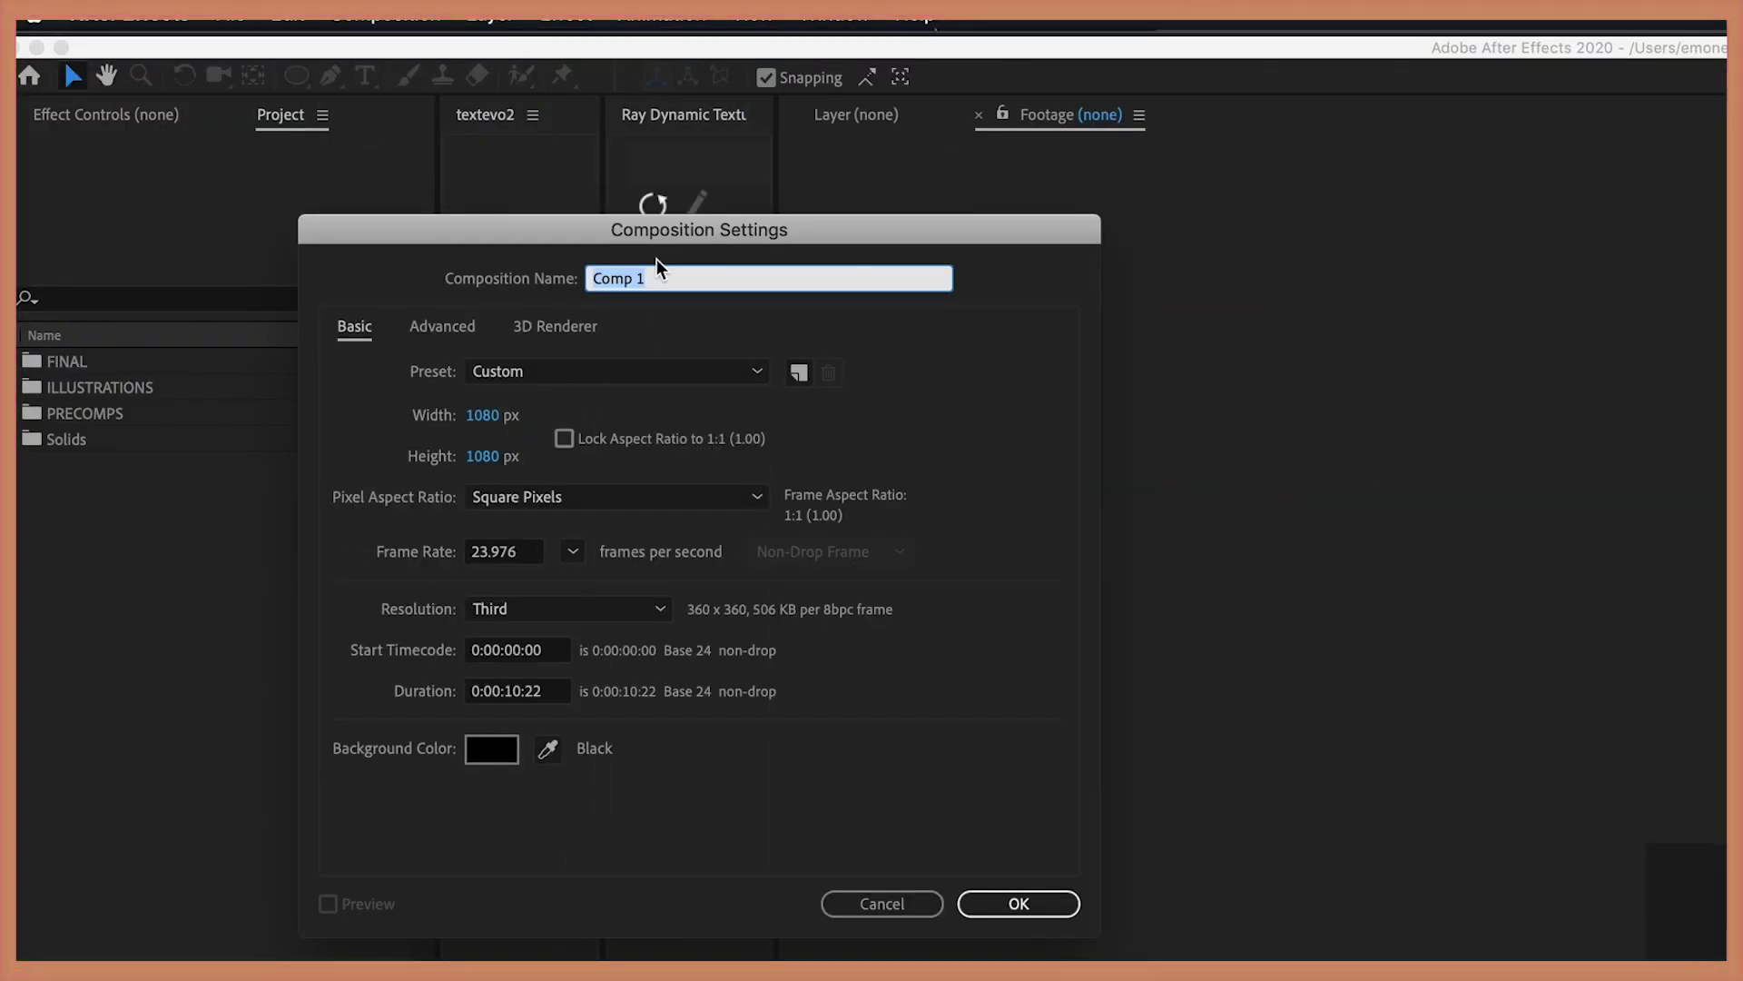
pyautogui.write('Clouds')
pyautogui.click(1017, 913)
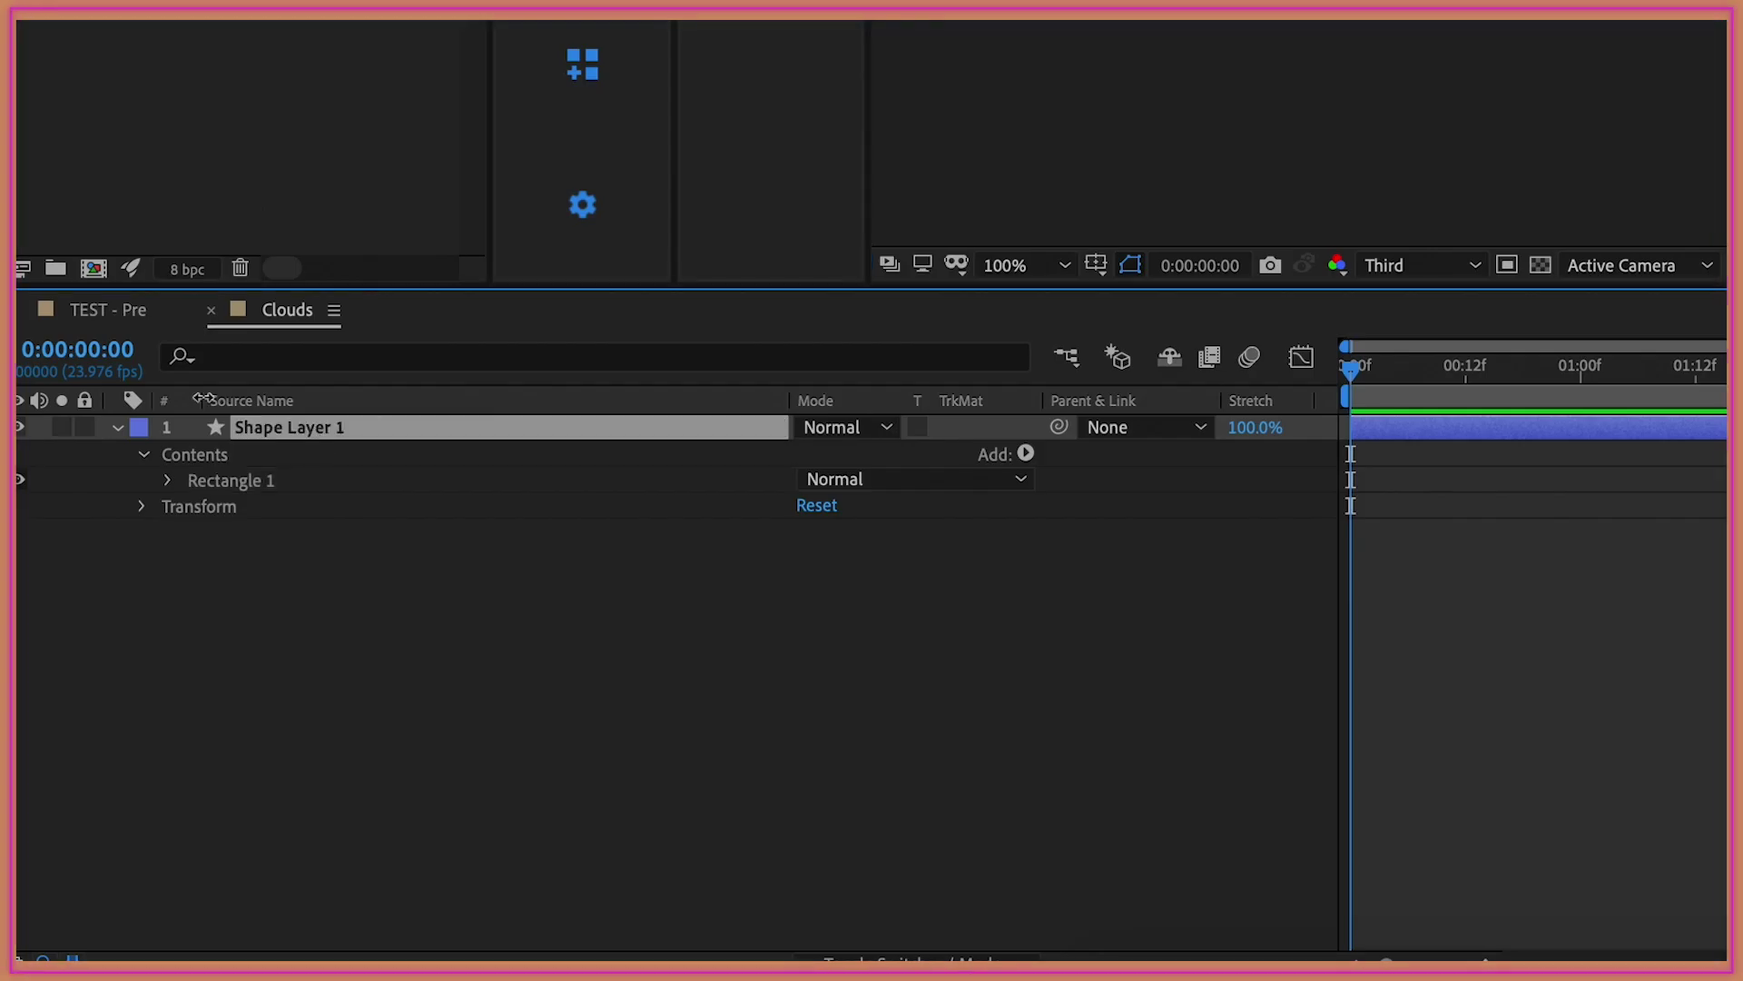
# Step: Rename the shape layer of the horizontal bar as "rectangle"
pyautogui.press('Return')
pyautogui.write('rectangle')
pyautogui.press('Return')
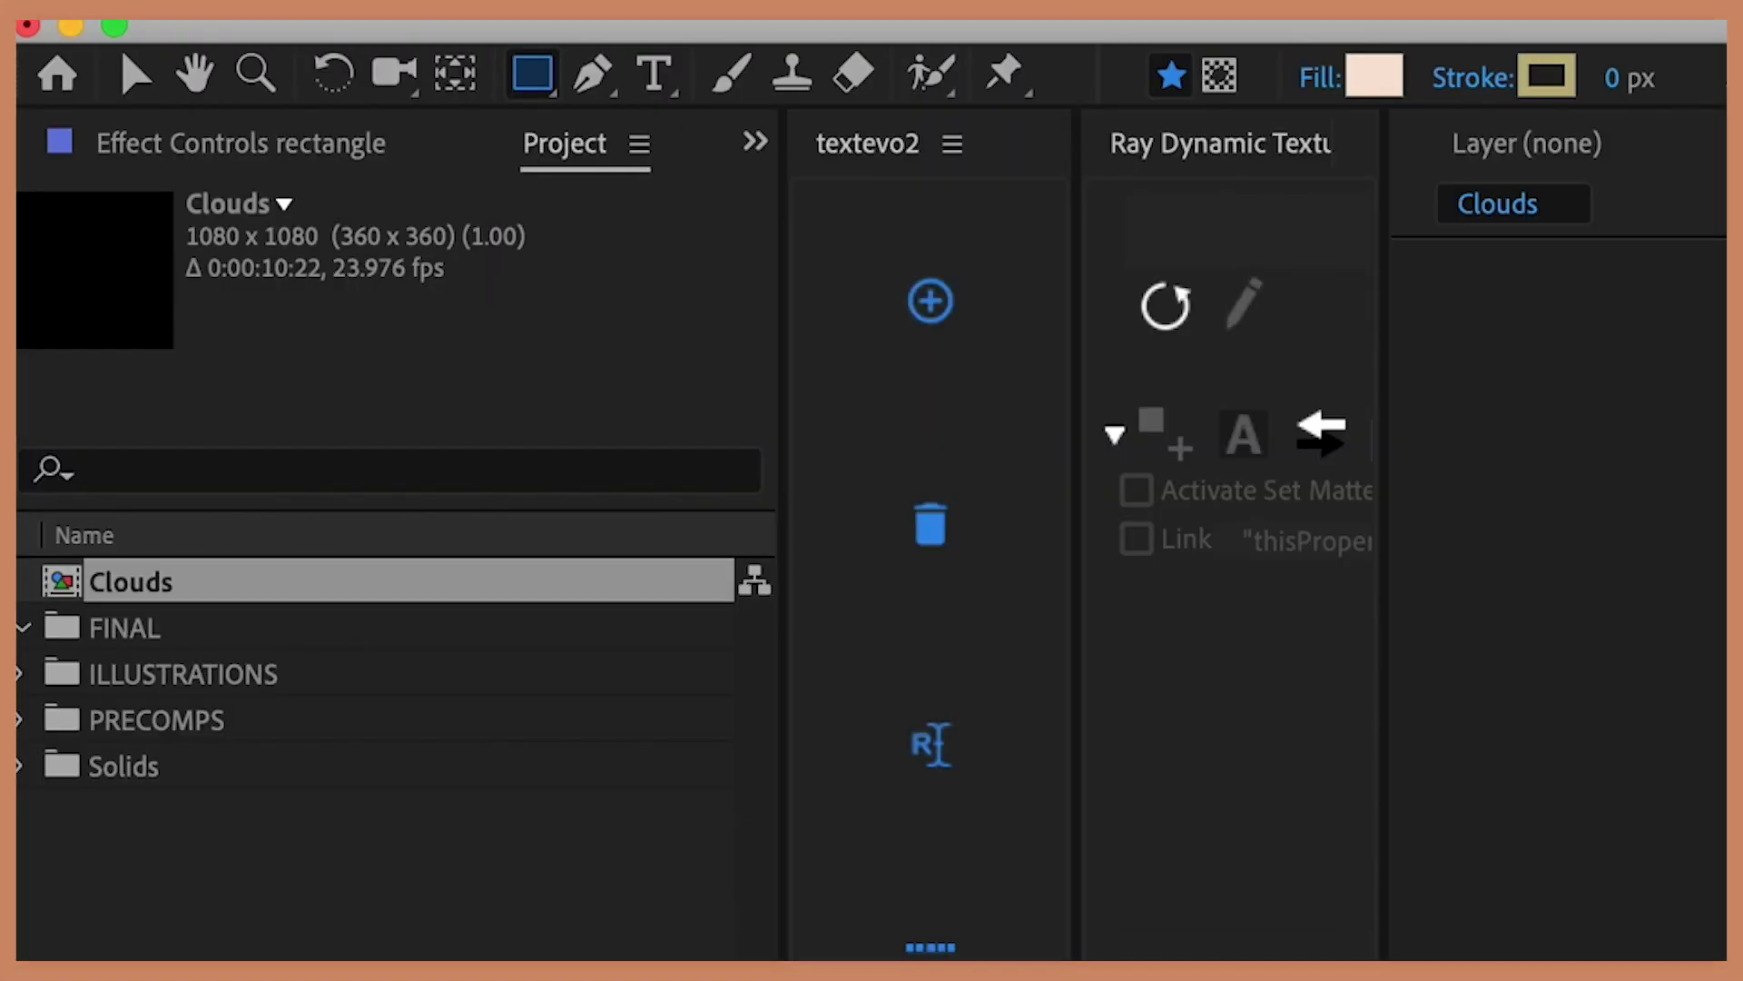
# Step: Draw a circle above the bar with the Ellipse tool and rename its layer as "circle"
pyautogui.click(545, 74)
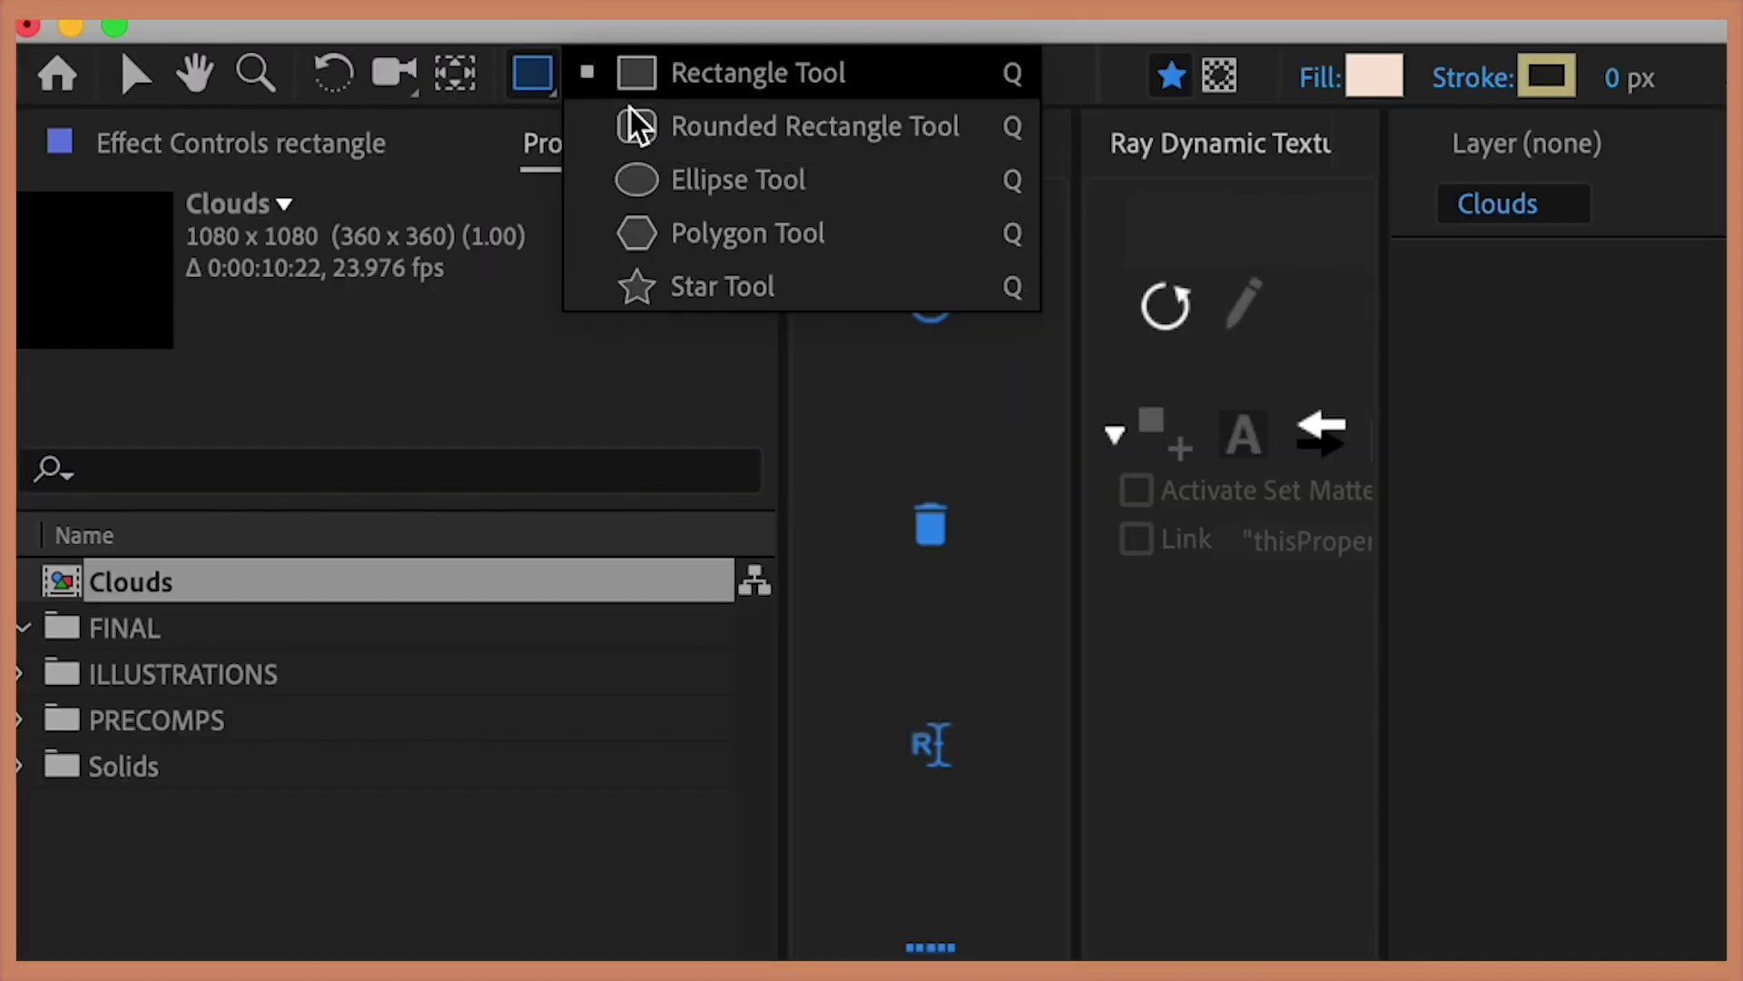
pyautogui.click(712, 186)
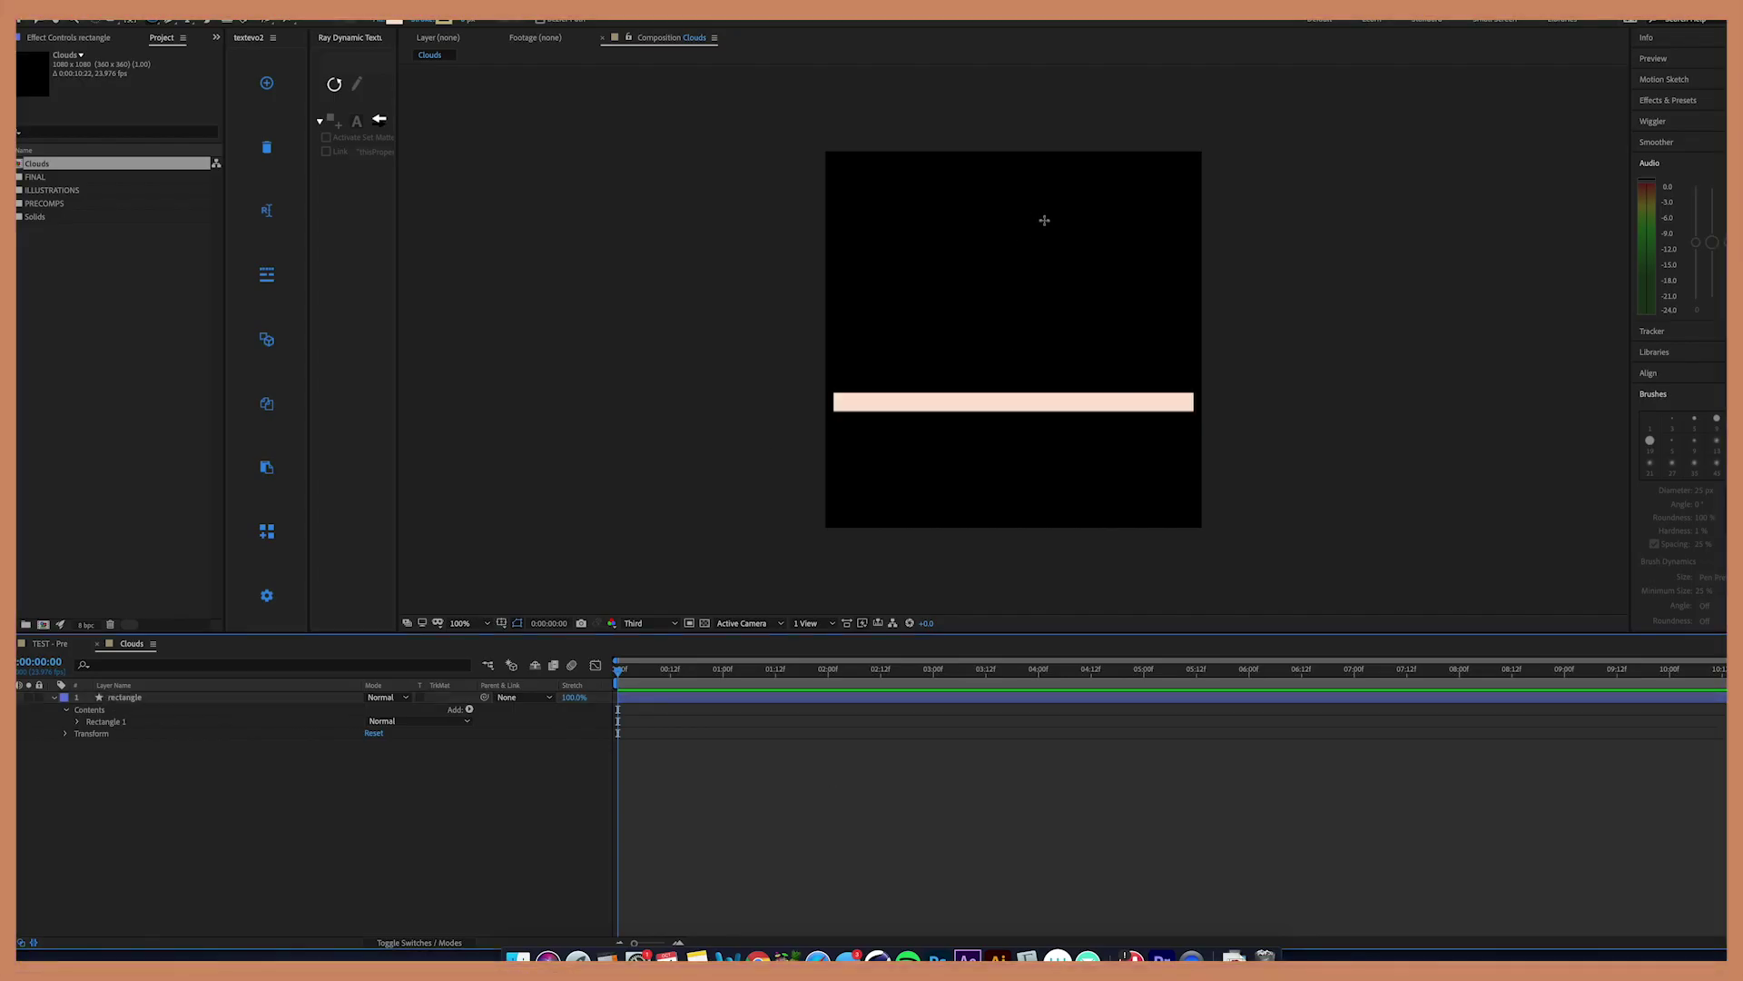
pyautogui.moveTo(1042, 221); pyautogui.dragTo(928, 339)
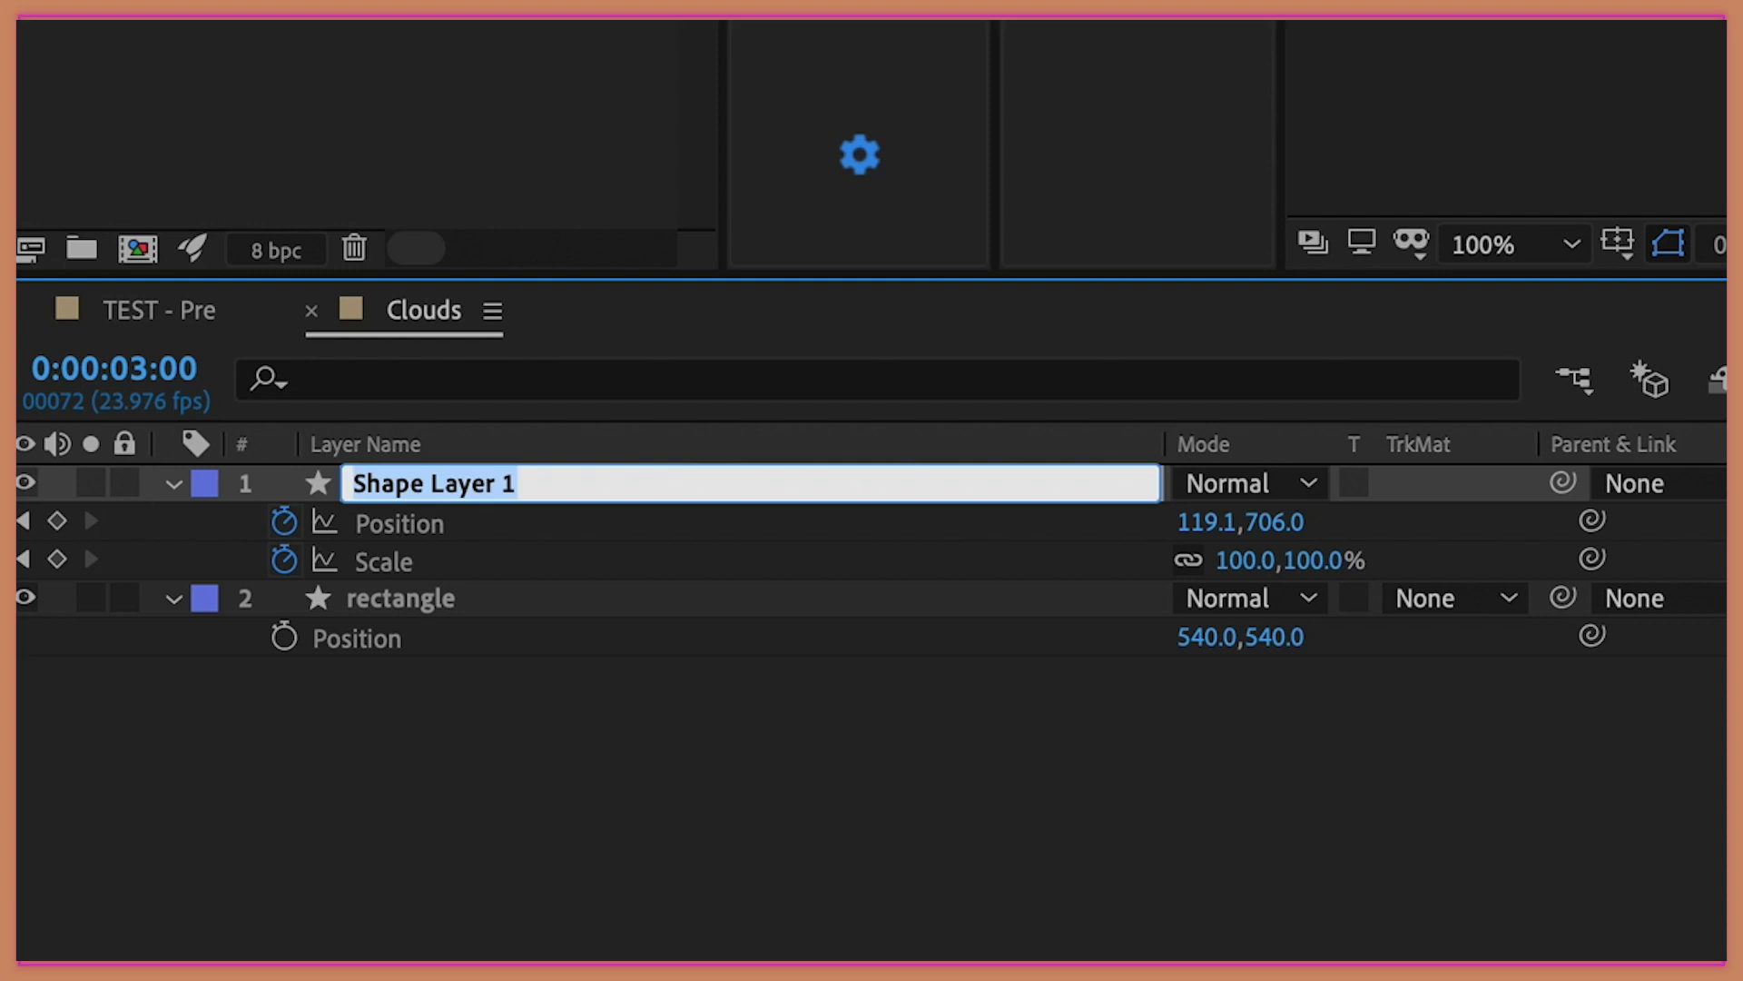
pyautogui.write('circl')
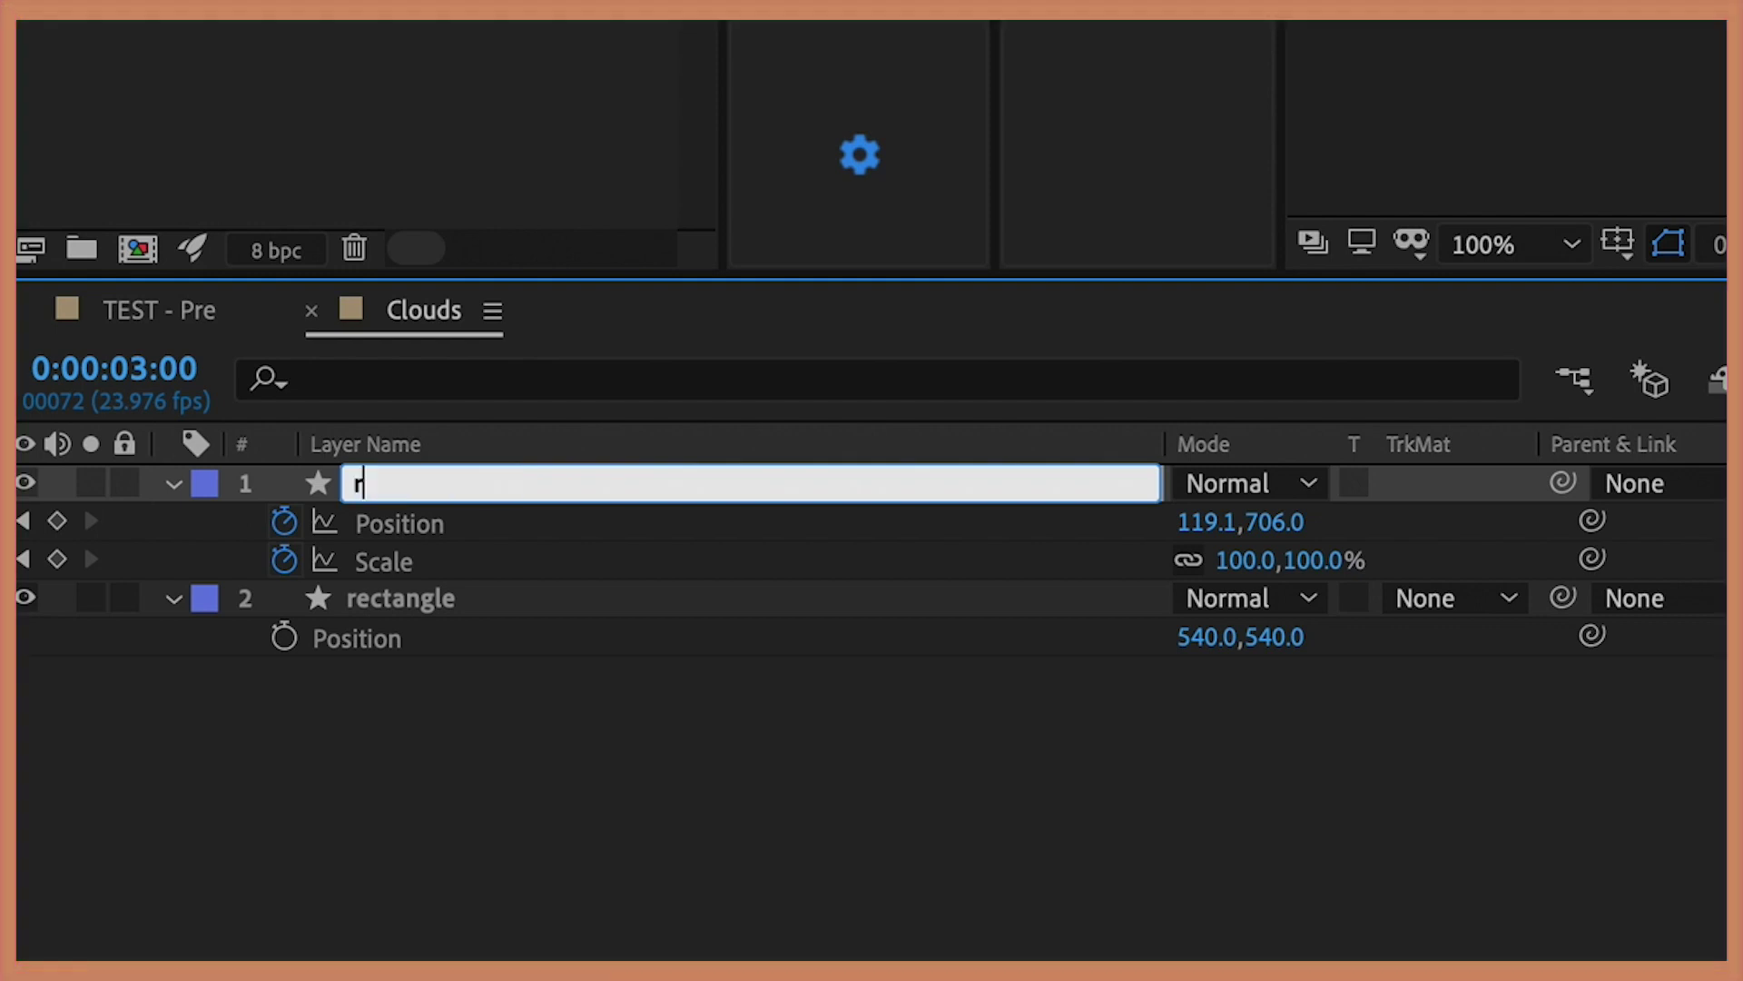
pyautogui.write('e')
pyautogui.press('Return')
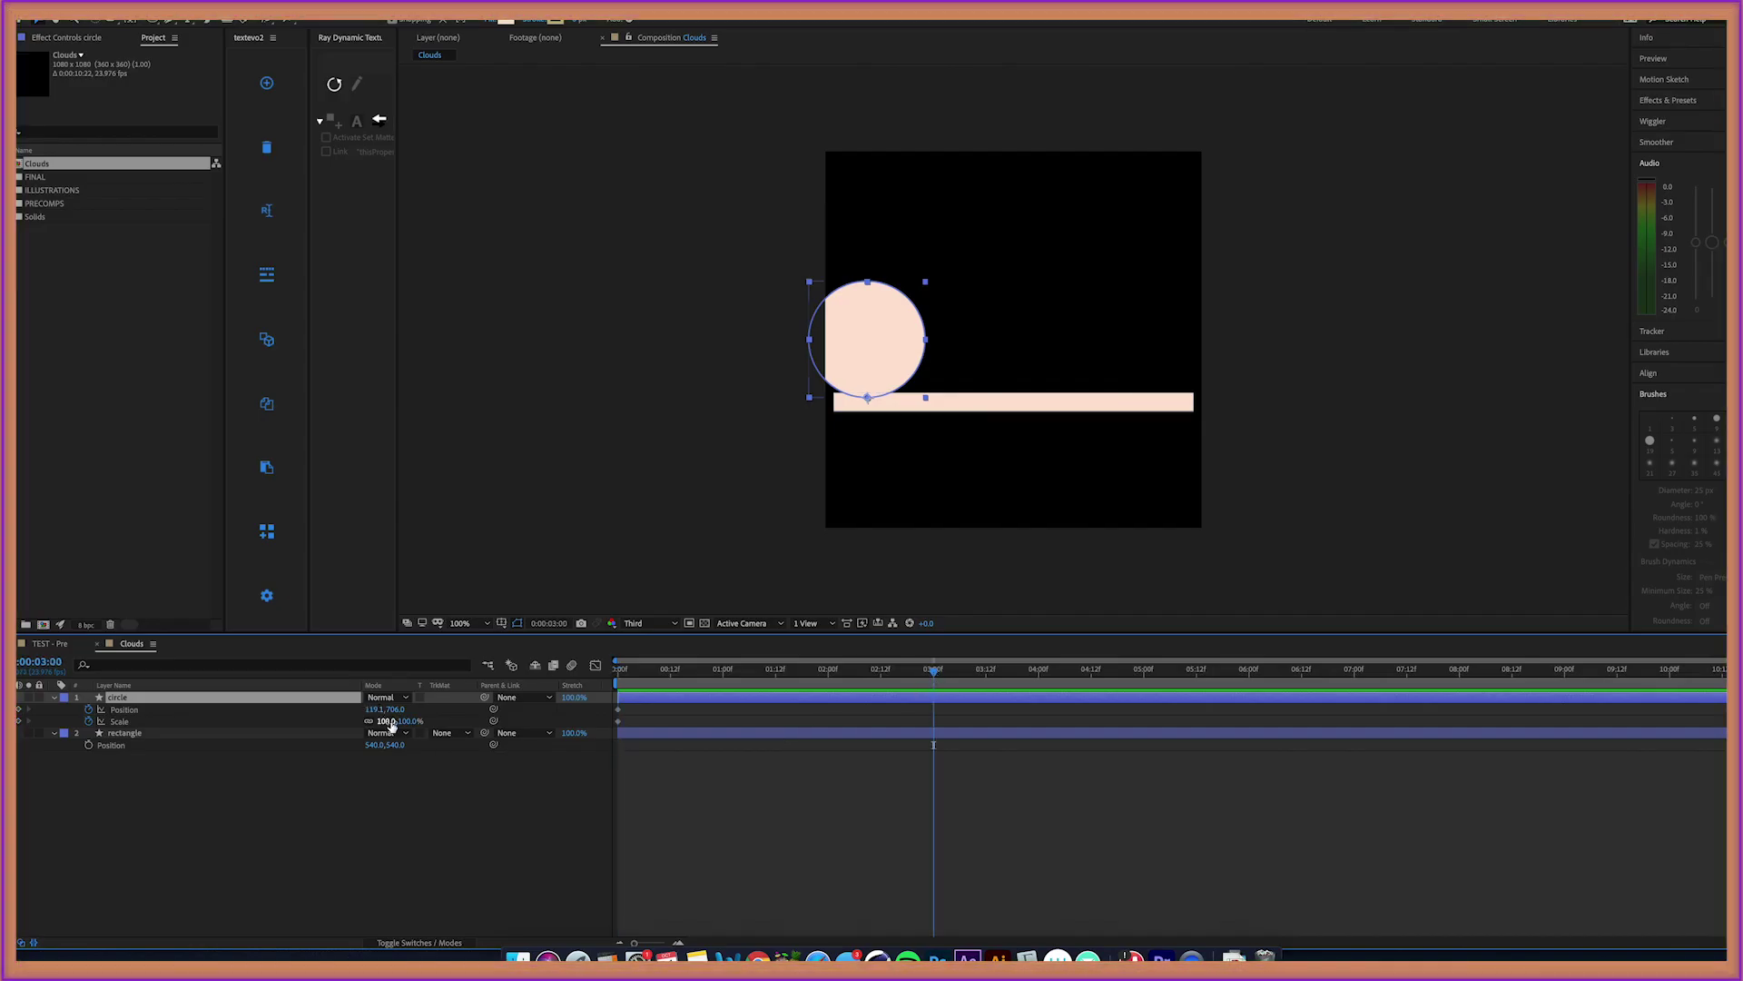
# Step: Keyframe the circle's scale at 0% at the start and 106% at 3 seconds, with its 3-second position at 551.1, 741.0
pyautogui.click(623, 688)
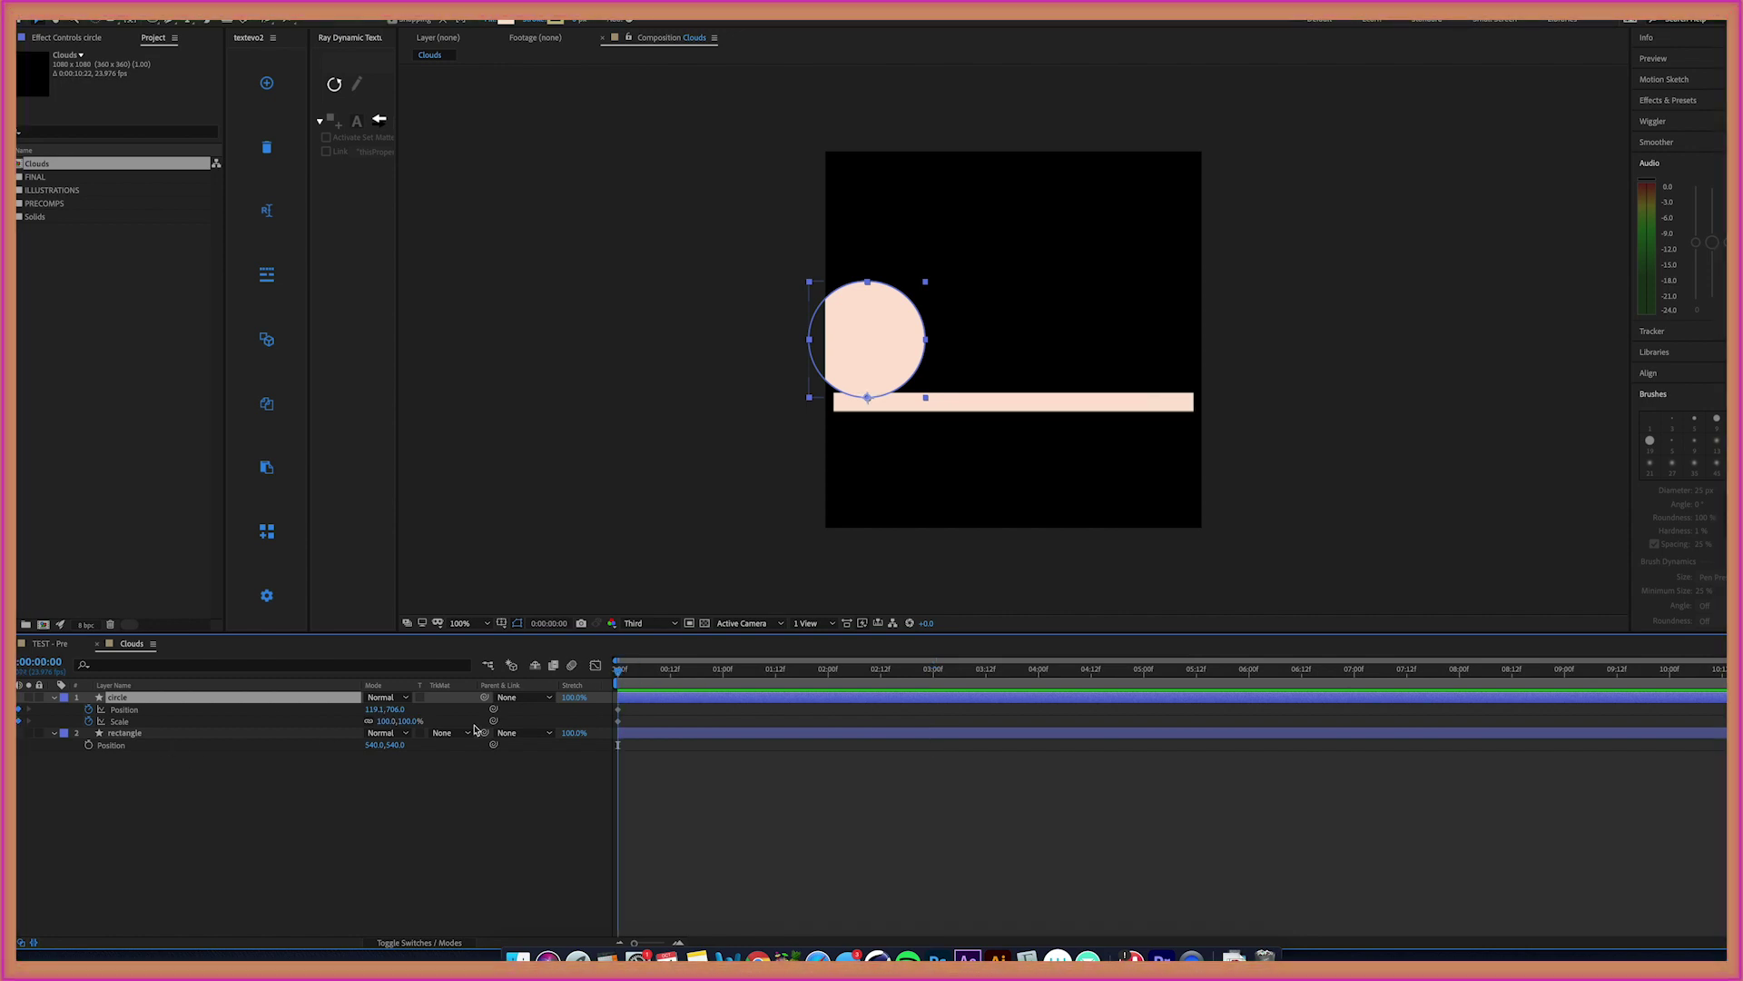
pyautogui.click(386, 721)
pyautogui.write('0')
pyautogui.press('Return')
pyautogui.click(933, 677)
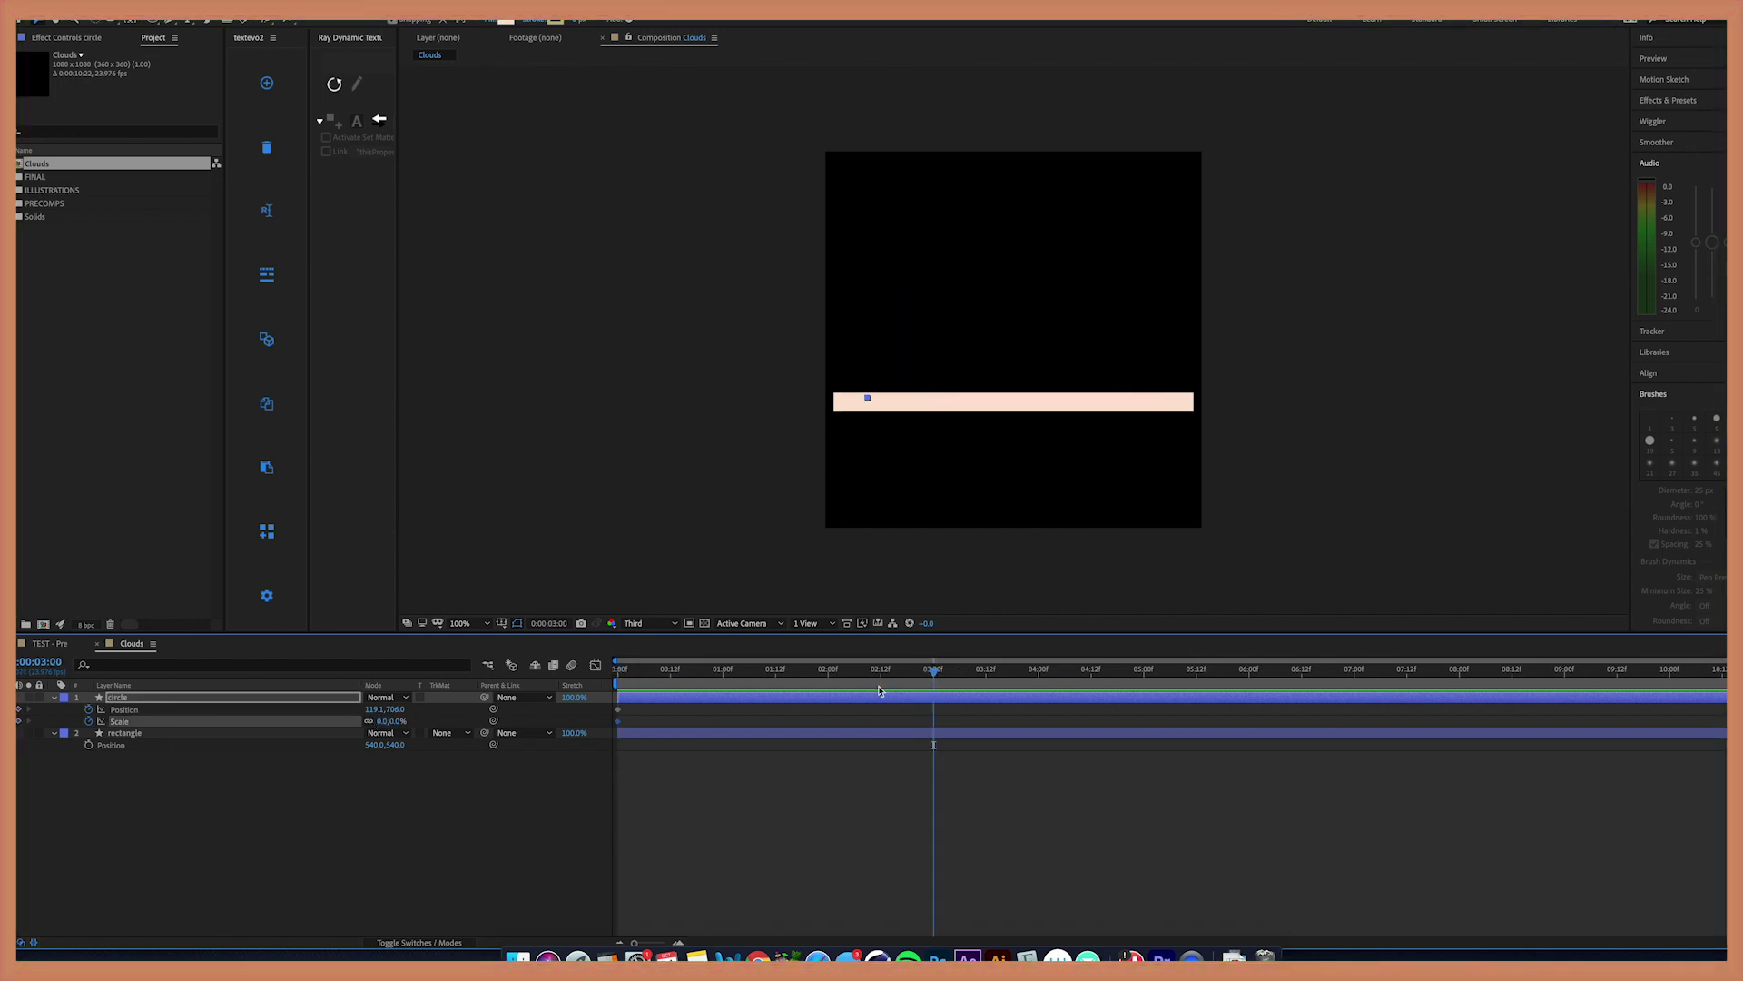
pyautogui.moveTo(379, 723); pyautogui.dragTo(661, 692)
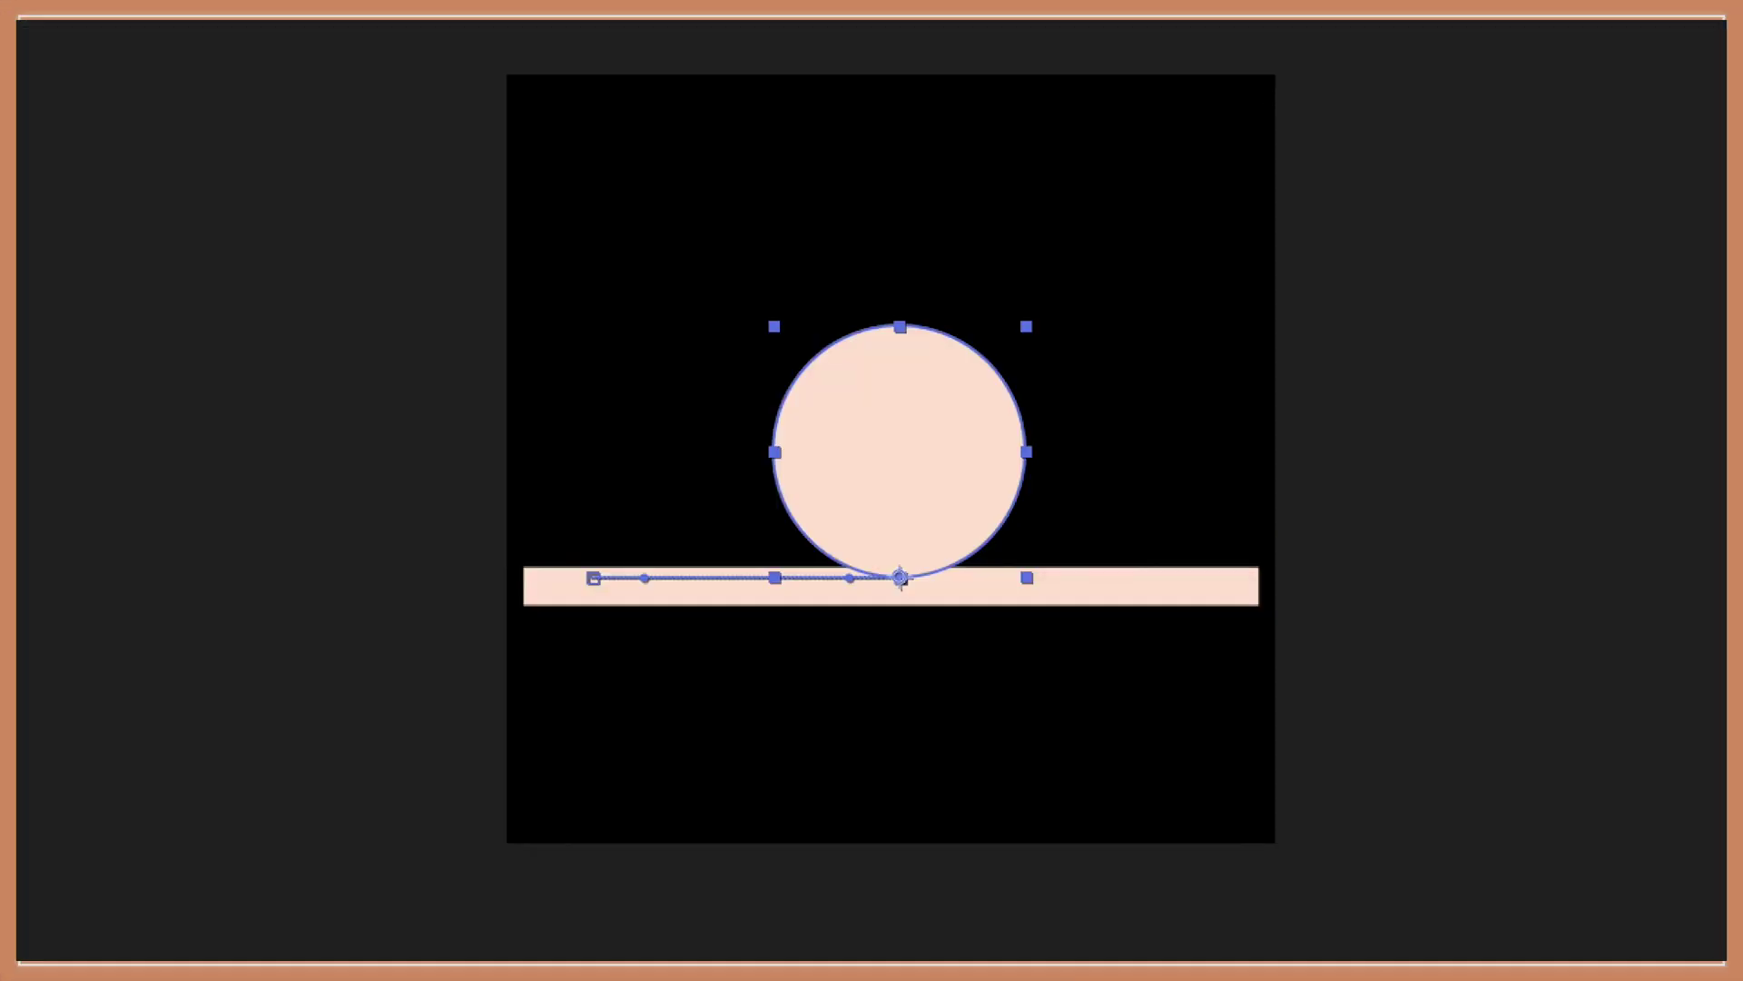
pyautogui.moveTo(397, 710); pyautogui.dragTo(421, 710)
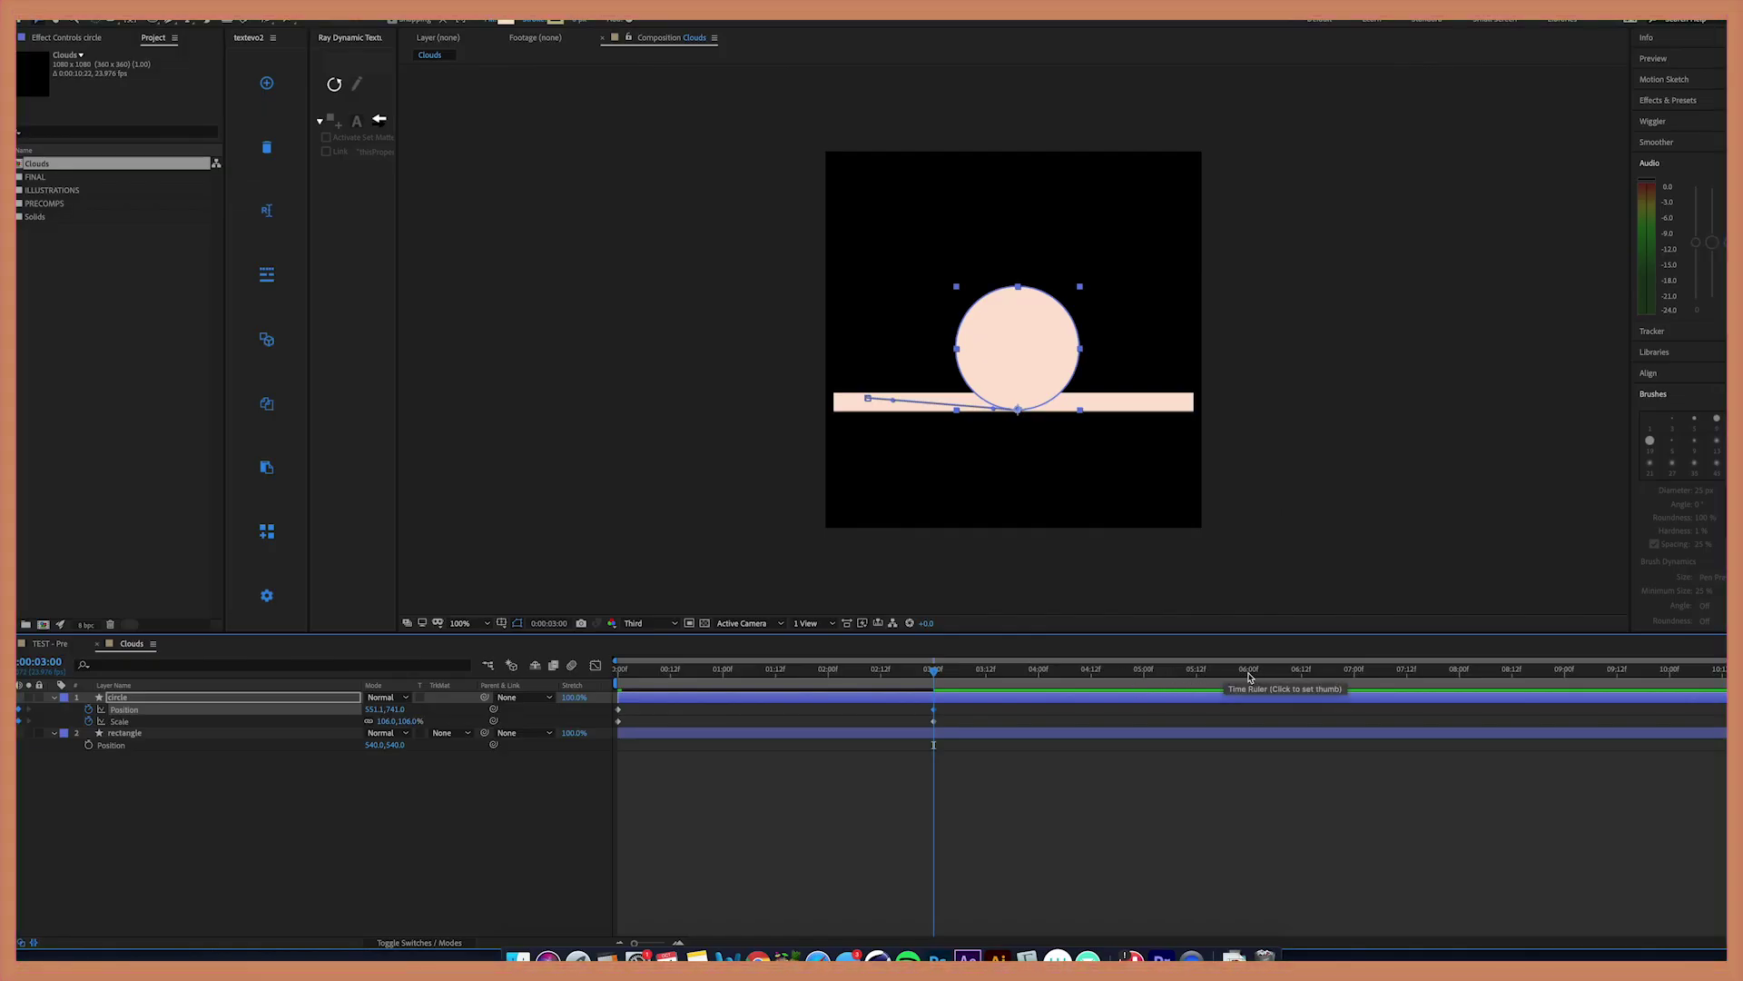
# Step: At 6 seconds, keyframe the circle's position near the bar's right end at a Y of 697 and its scale at 0%
pyautogui.click(1249, 675)
pyautogui.moveTo(384, 709); pyautogui.dragTo(787, 709)
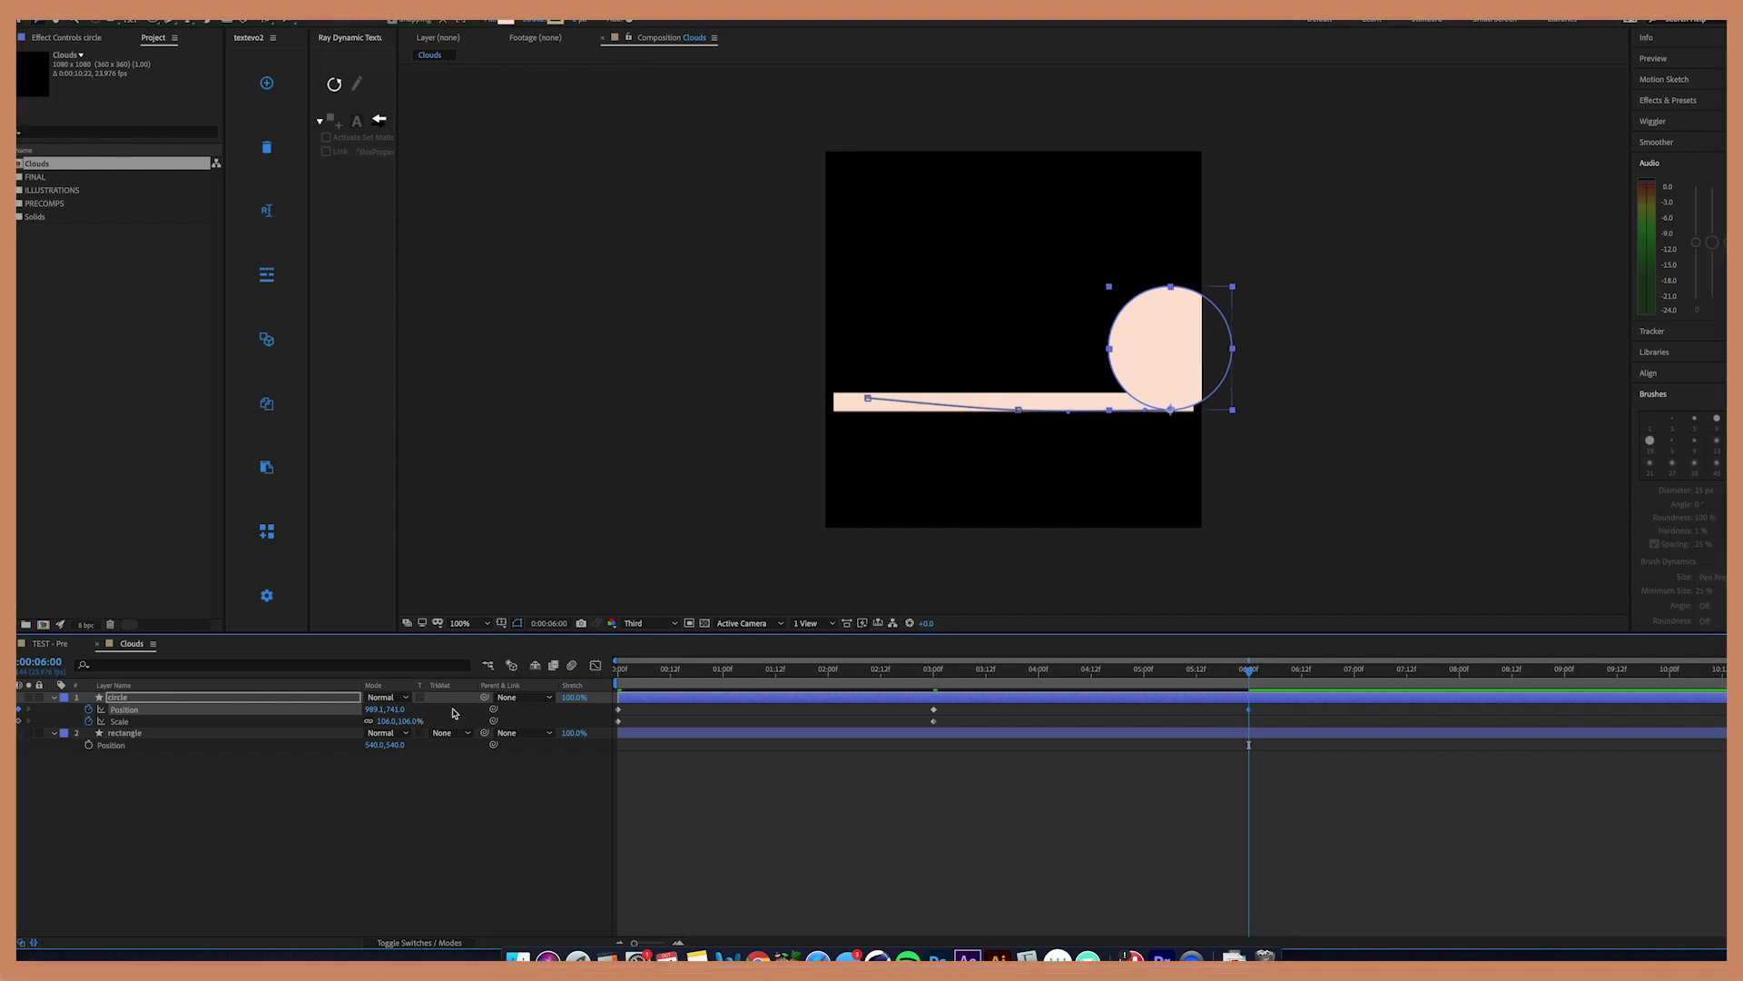
pyautogui.moveTo(402, 711); pyautogui.dragTo(369, 710)
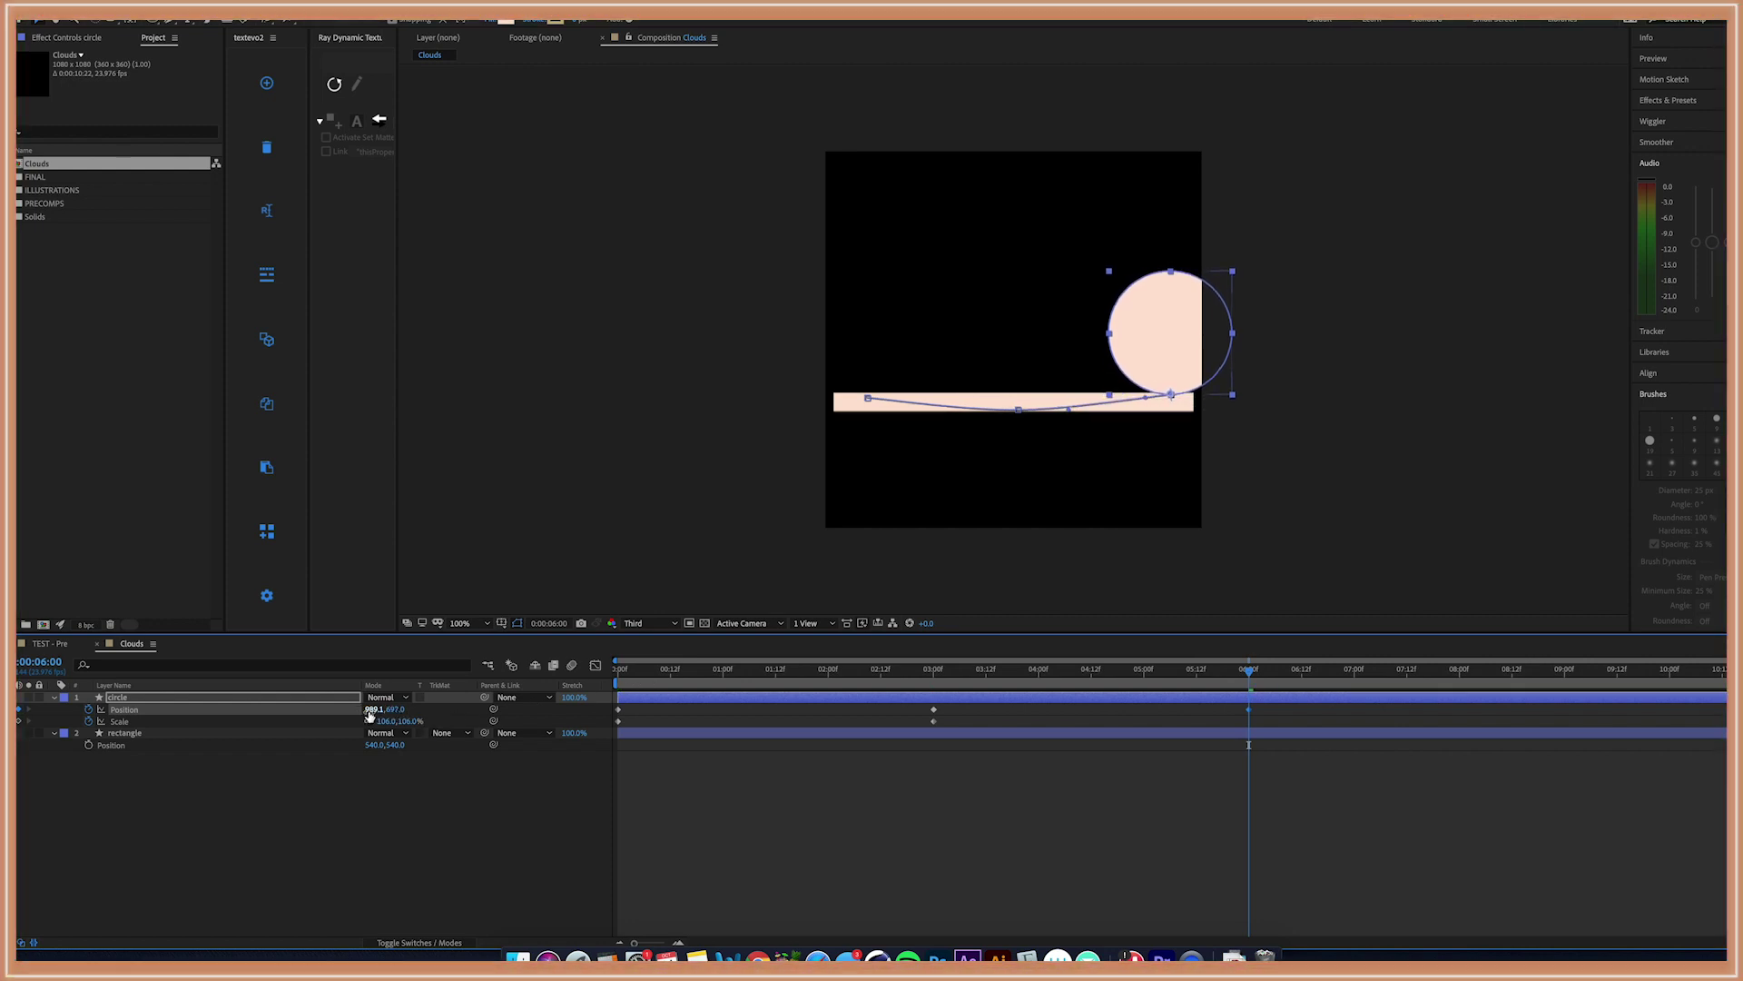
pyautogui.write('0')
pyautogui.press('Return')
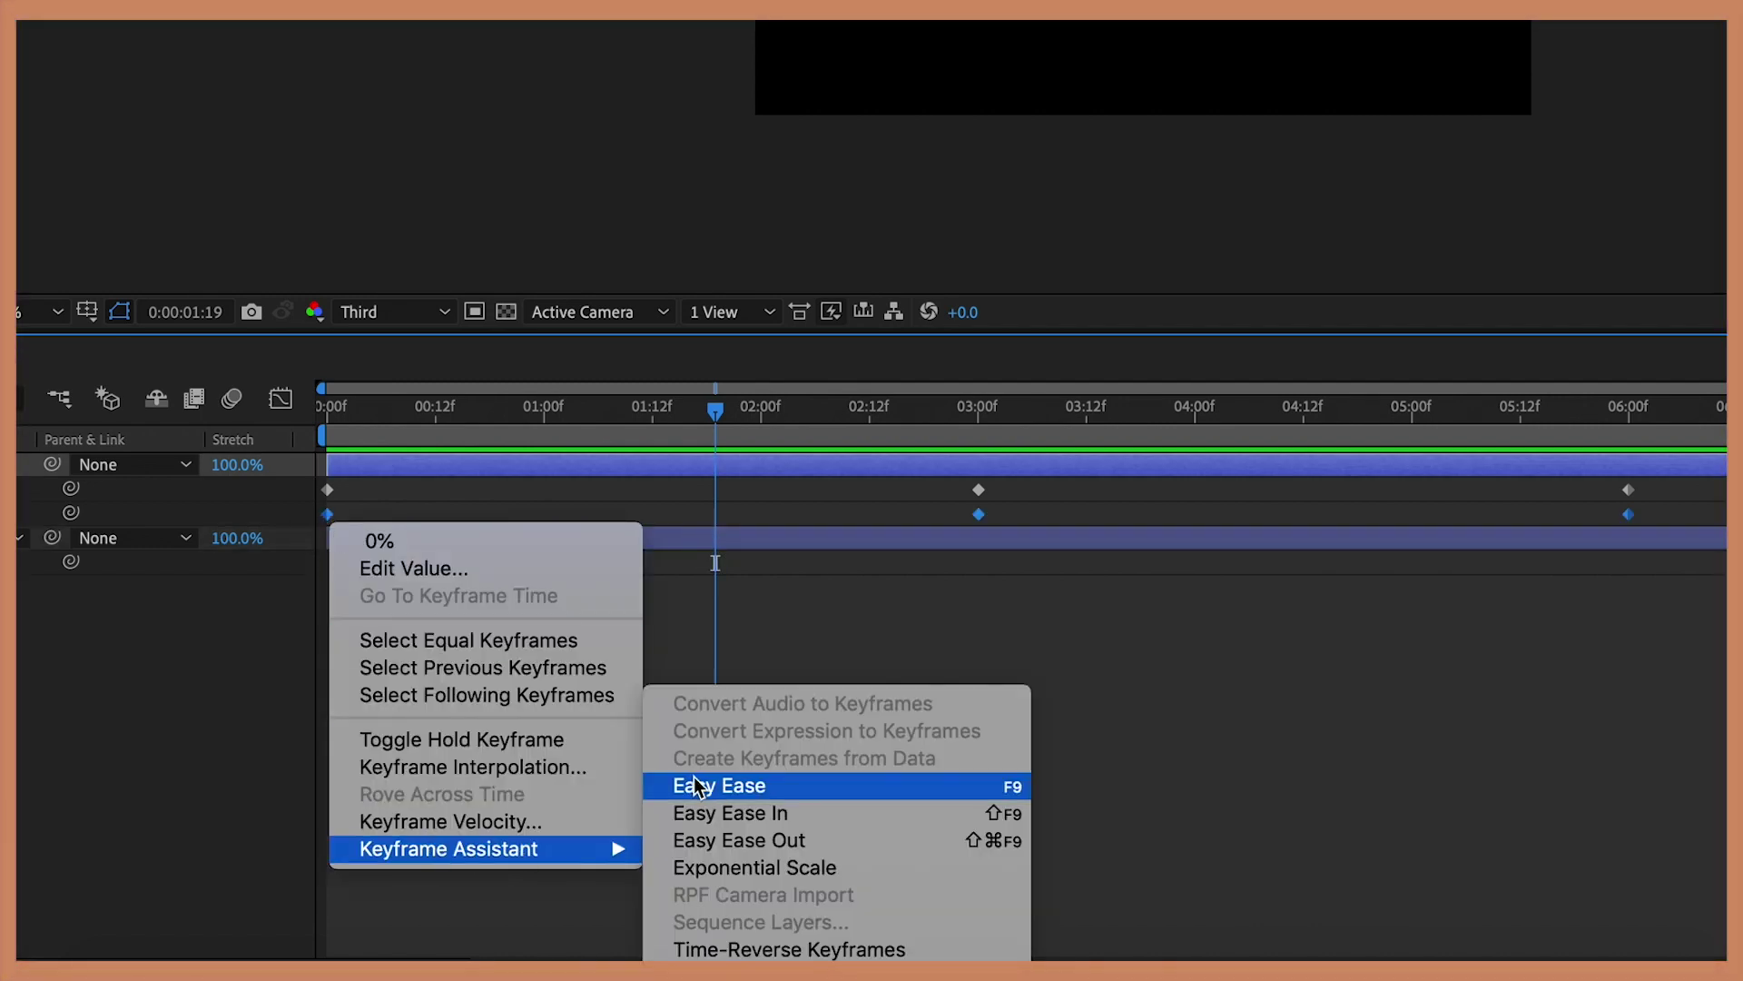
# Step: Apply Easy Ease to the circle's scale keyframes, steepen the first and last curve handles into a rounded arch, and preview the motion
pyautogui.click(703, 783)
pyautogui.click(280, 399)
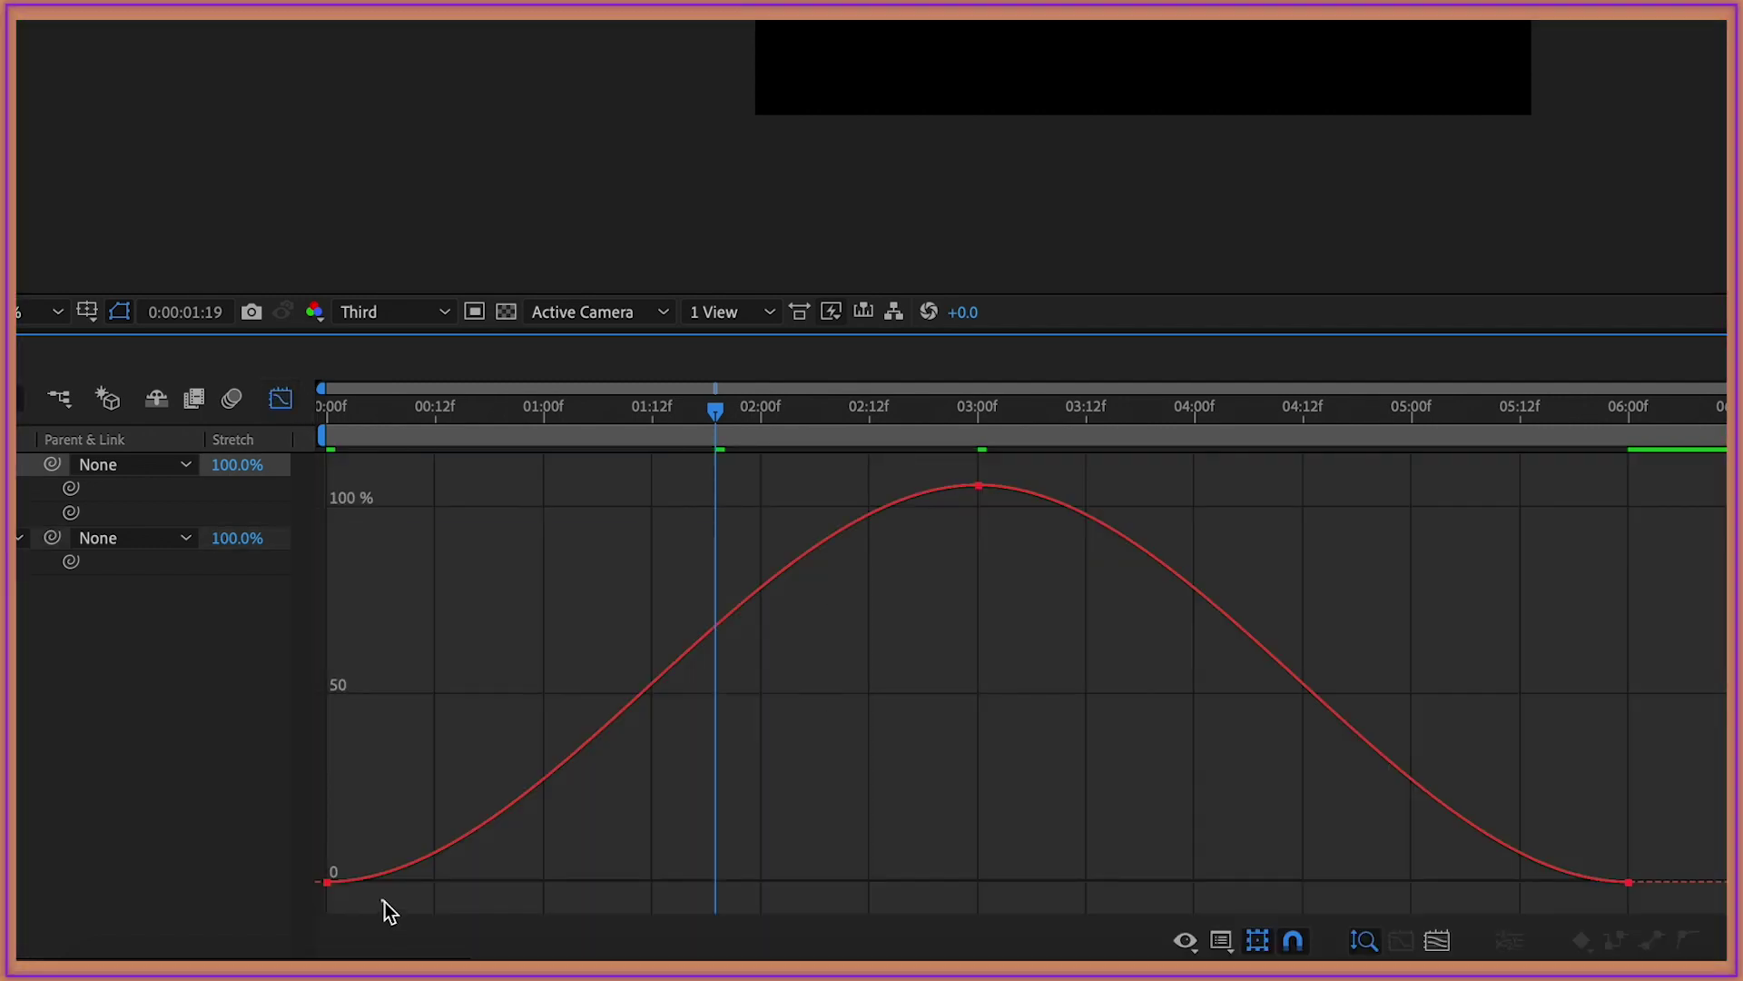
pyautogui.moveTo(385, 900); pyautogui.dragTo(323, 846)
pyautogui.moveTo(544, 881); pyautogui.dragTo(259, 567)
pyautogui.click(1629, 882)
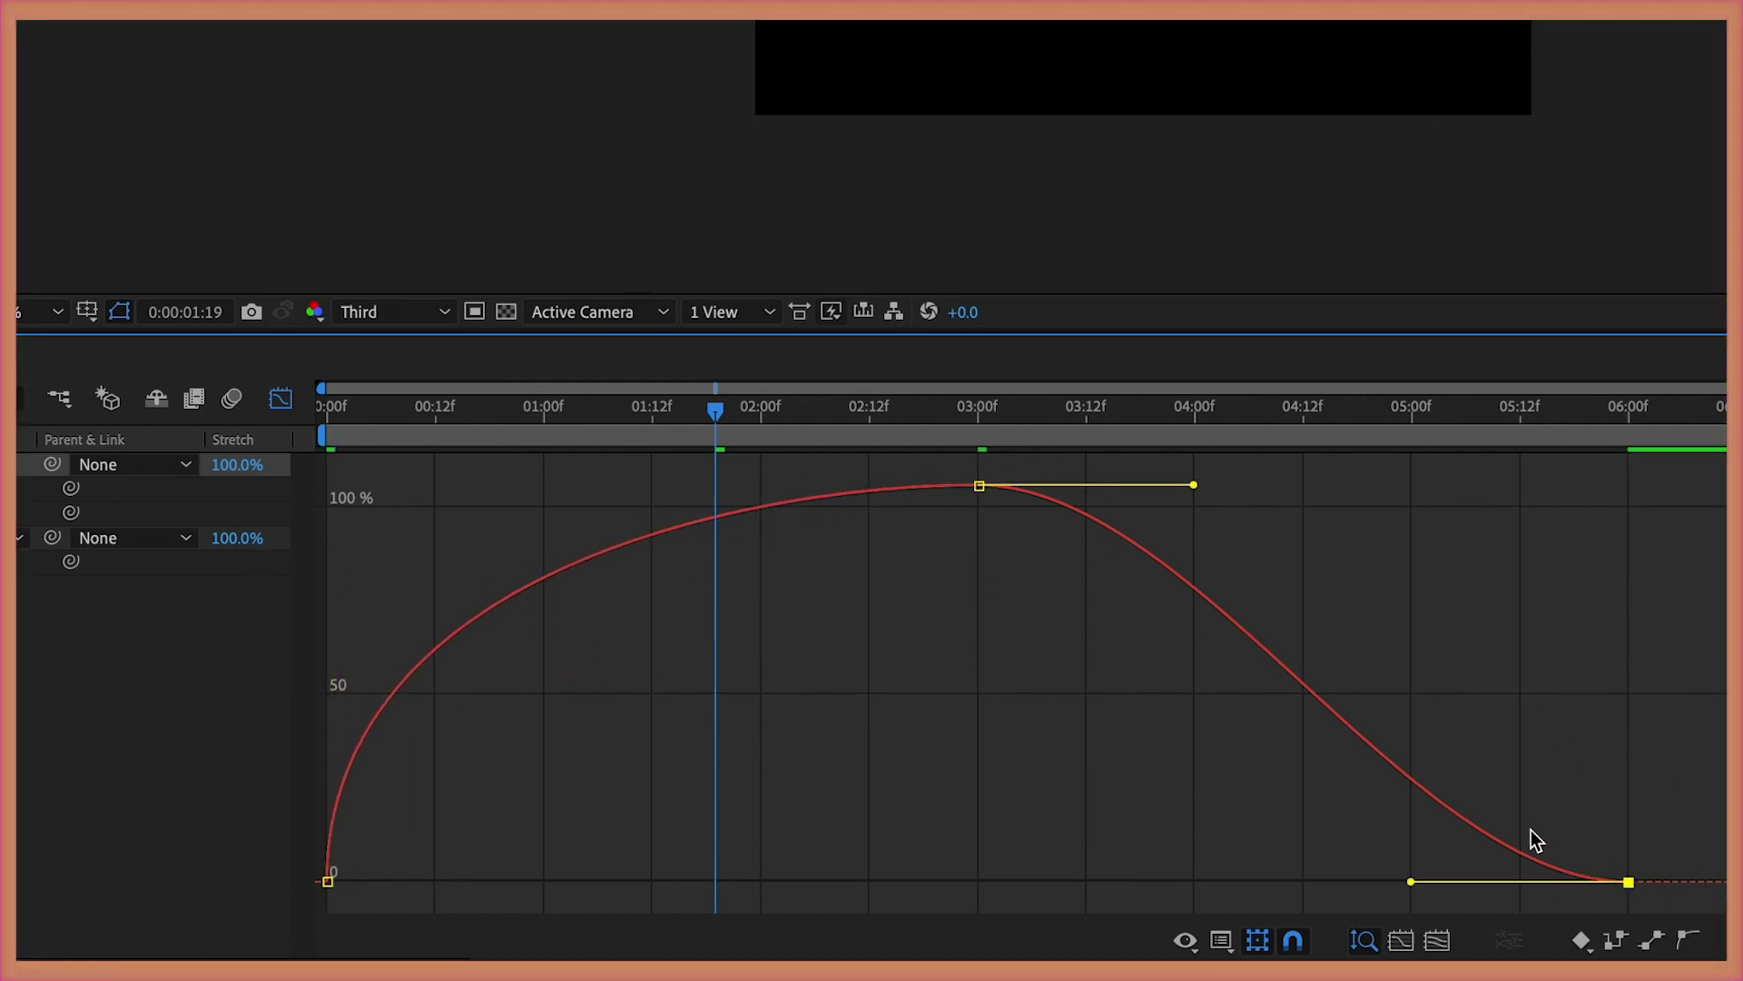
pyautogui.moveTo(1412, 881); pyautogui.dragTo(1583, 584)
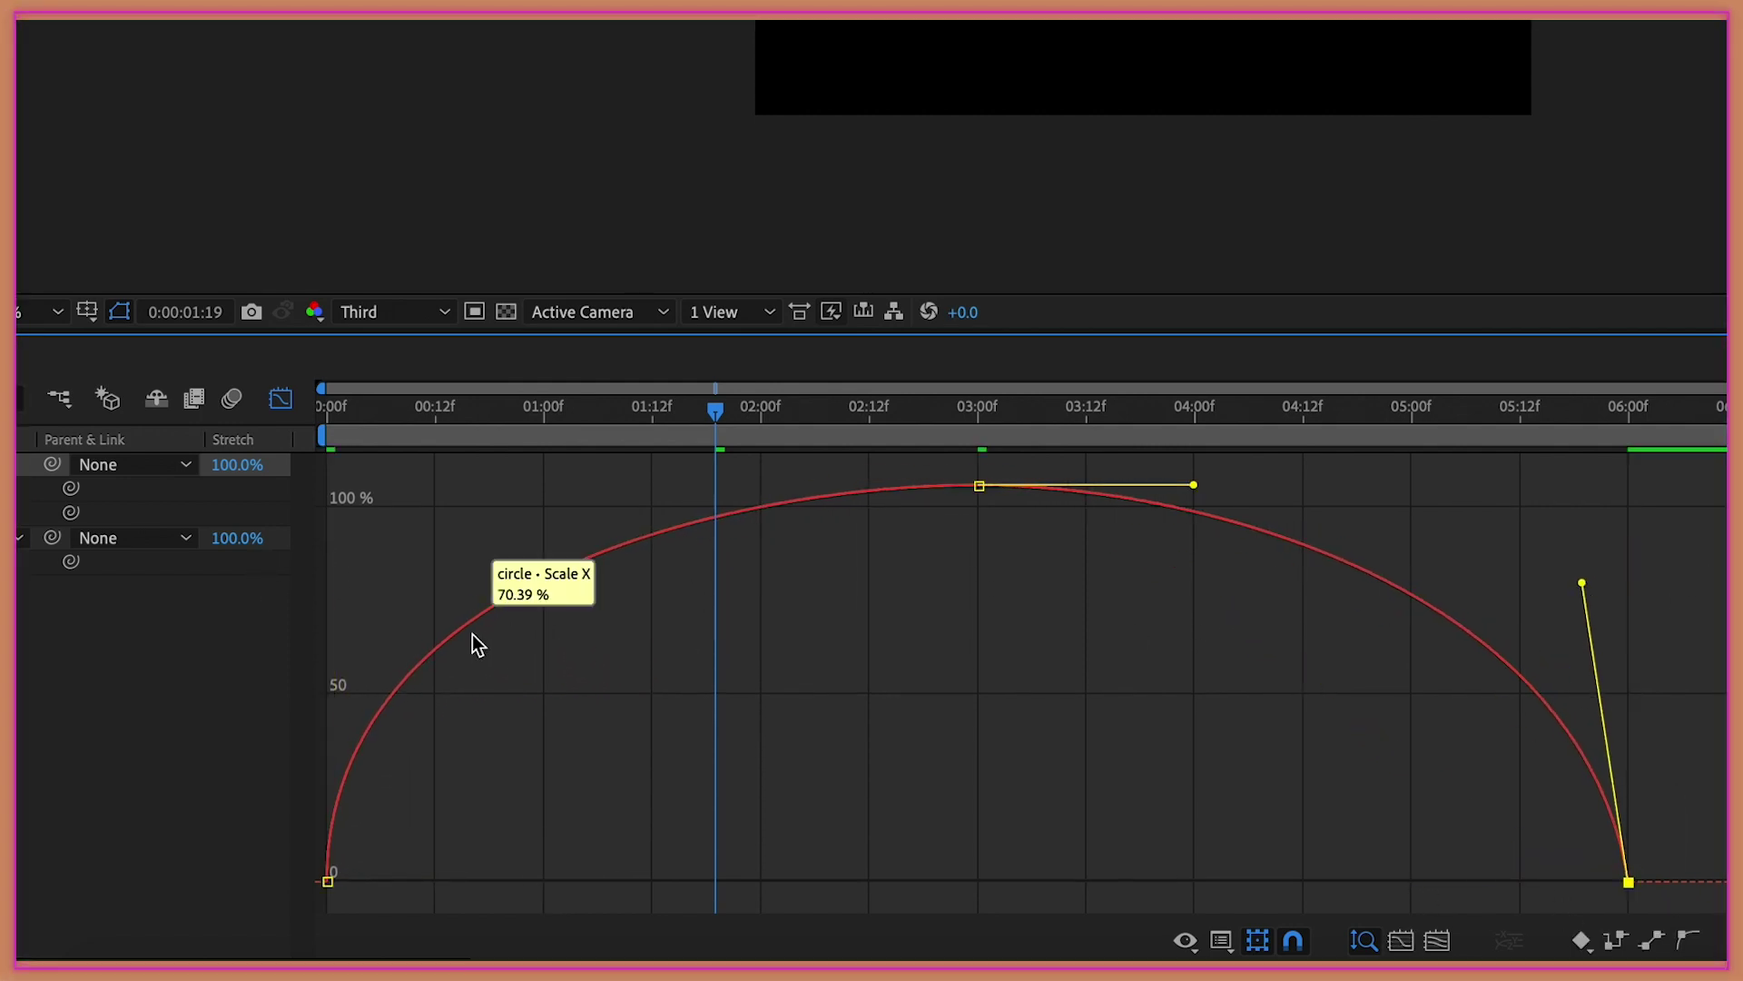
pyautogui.moveTo(376, 902); pyautogui.dragTo(320, 850)
pyautogui.moveTo(346, 575)
pyautogui.mouseDown()
pyautogui.moveTo(370, 576)
pyautogui.moveTo(349, 564)
pyautogui.mouseUp()
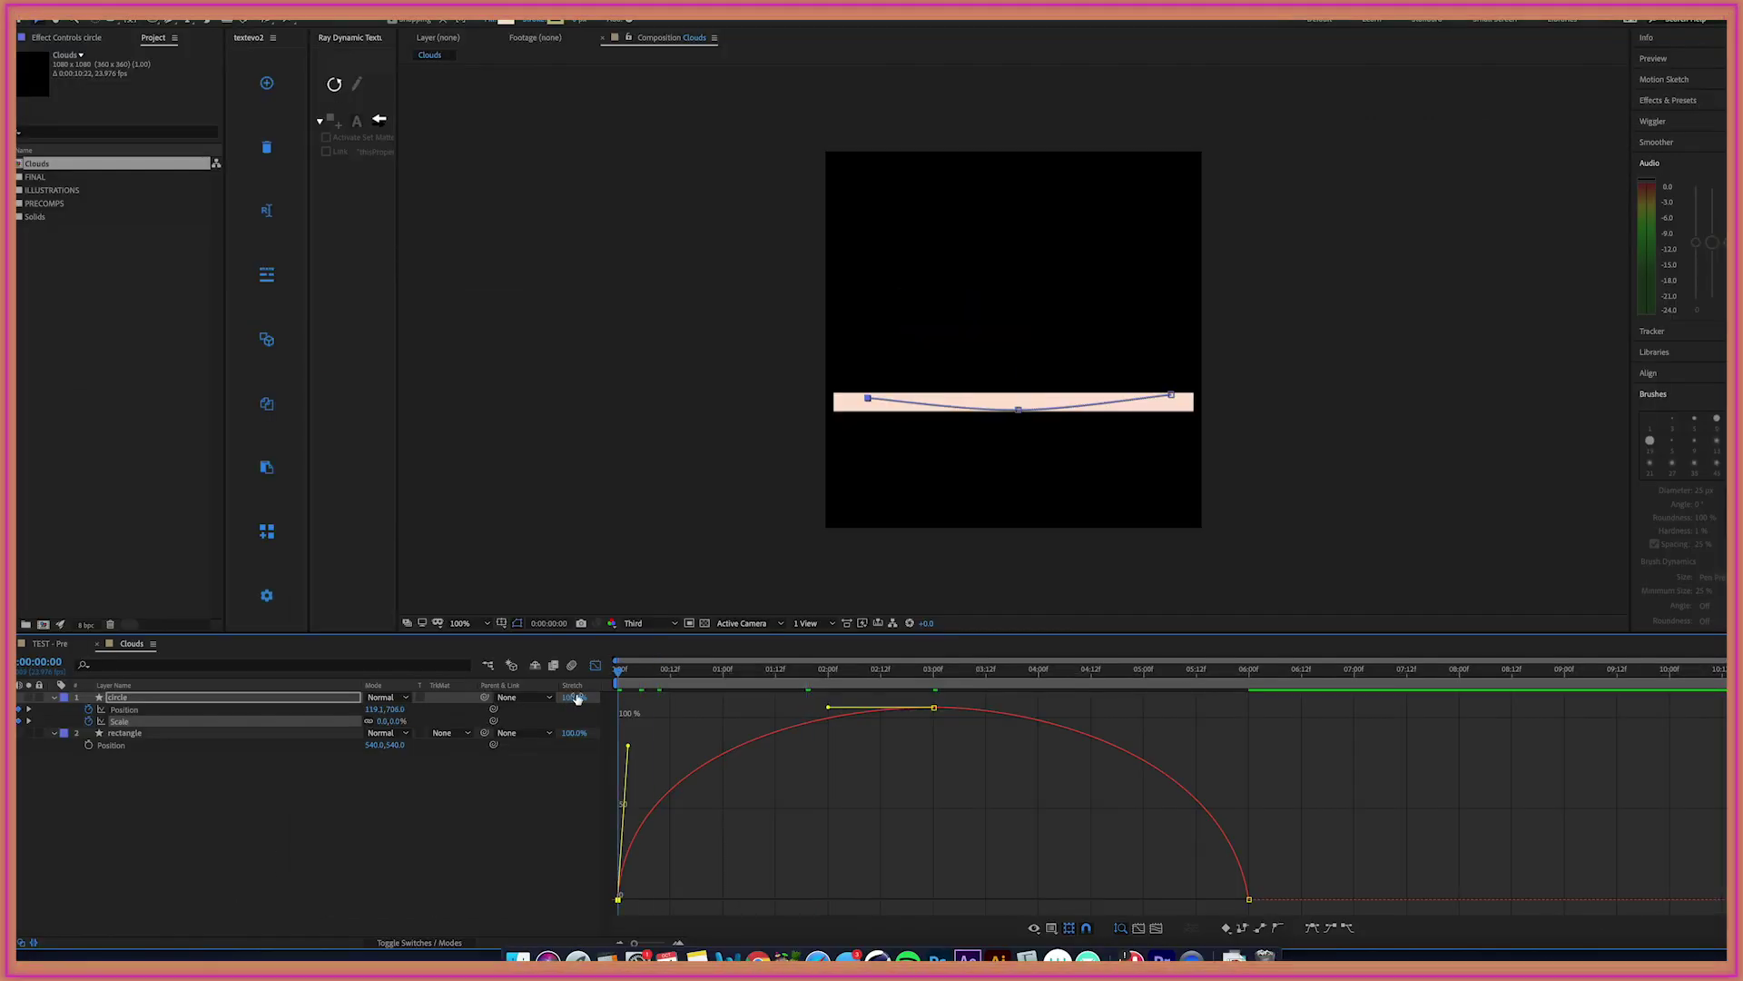
pyautogui.press('space')
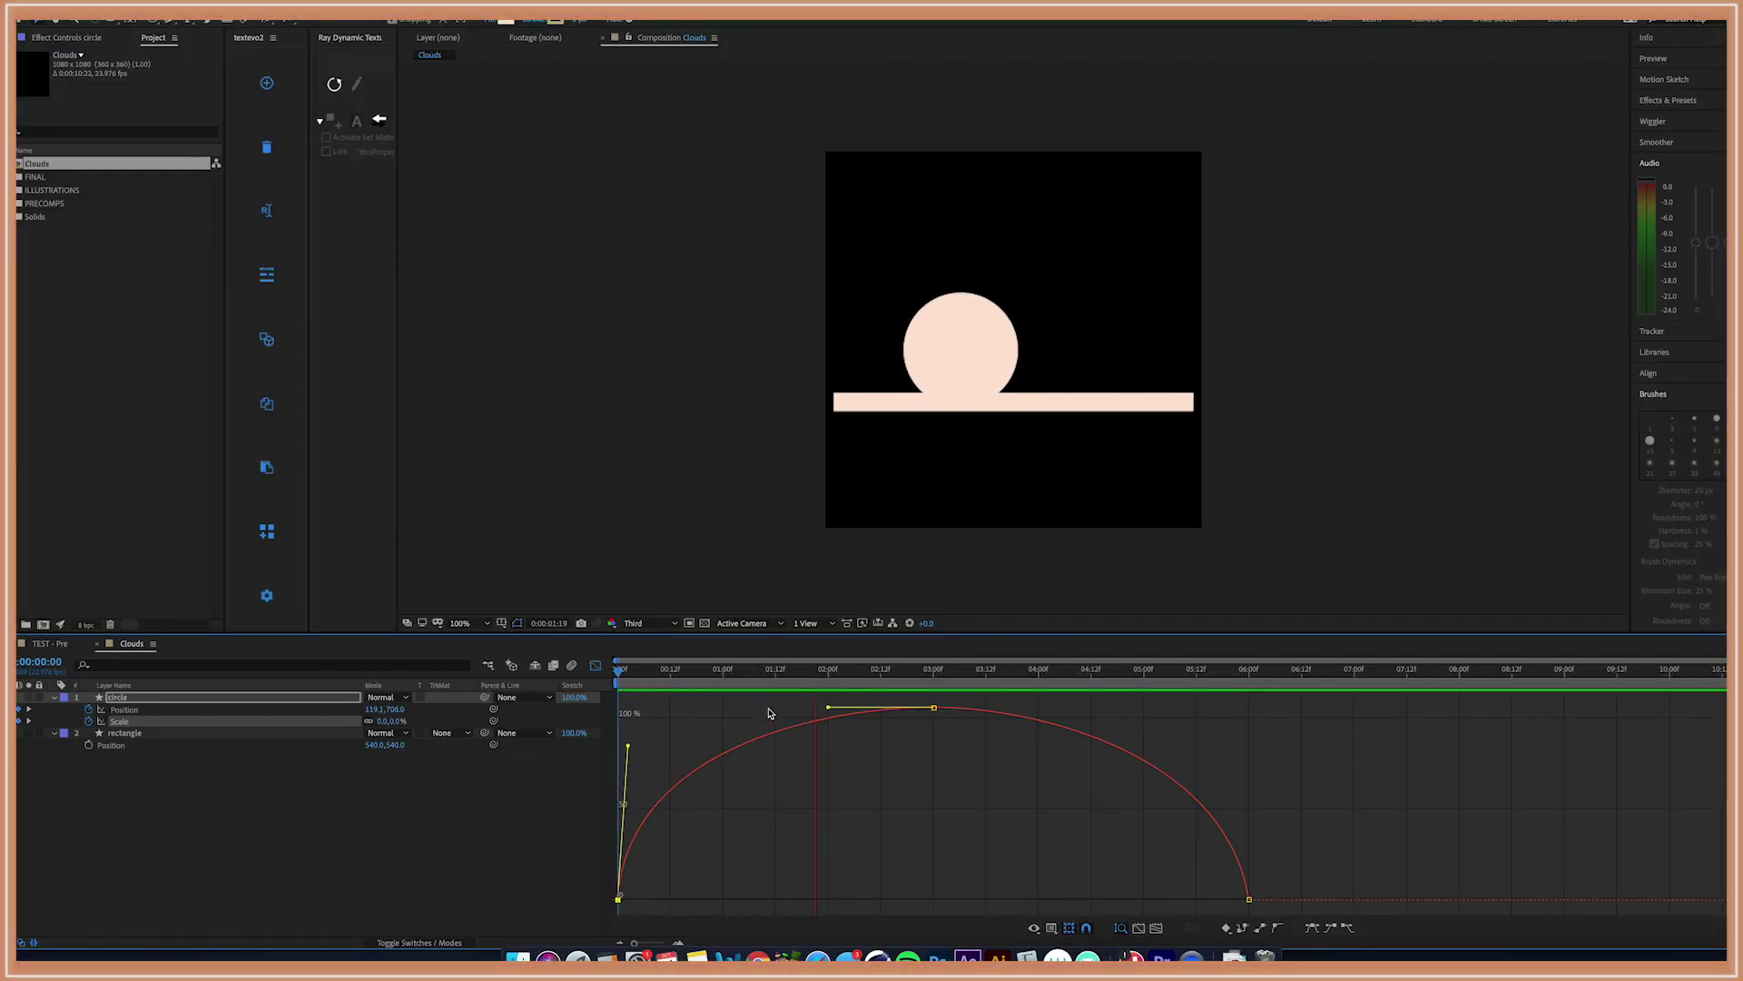
pyautogui.hotkey('shift', 'F3')
# Step: Duplicate the circle layer three times
pyautogui.press('super+d')
pyautogui.press('super+d')
pyautogui.press('super+d')
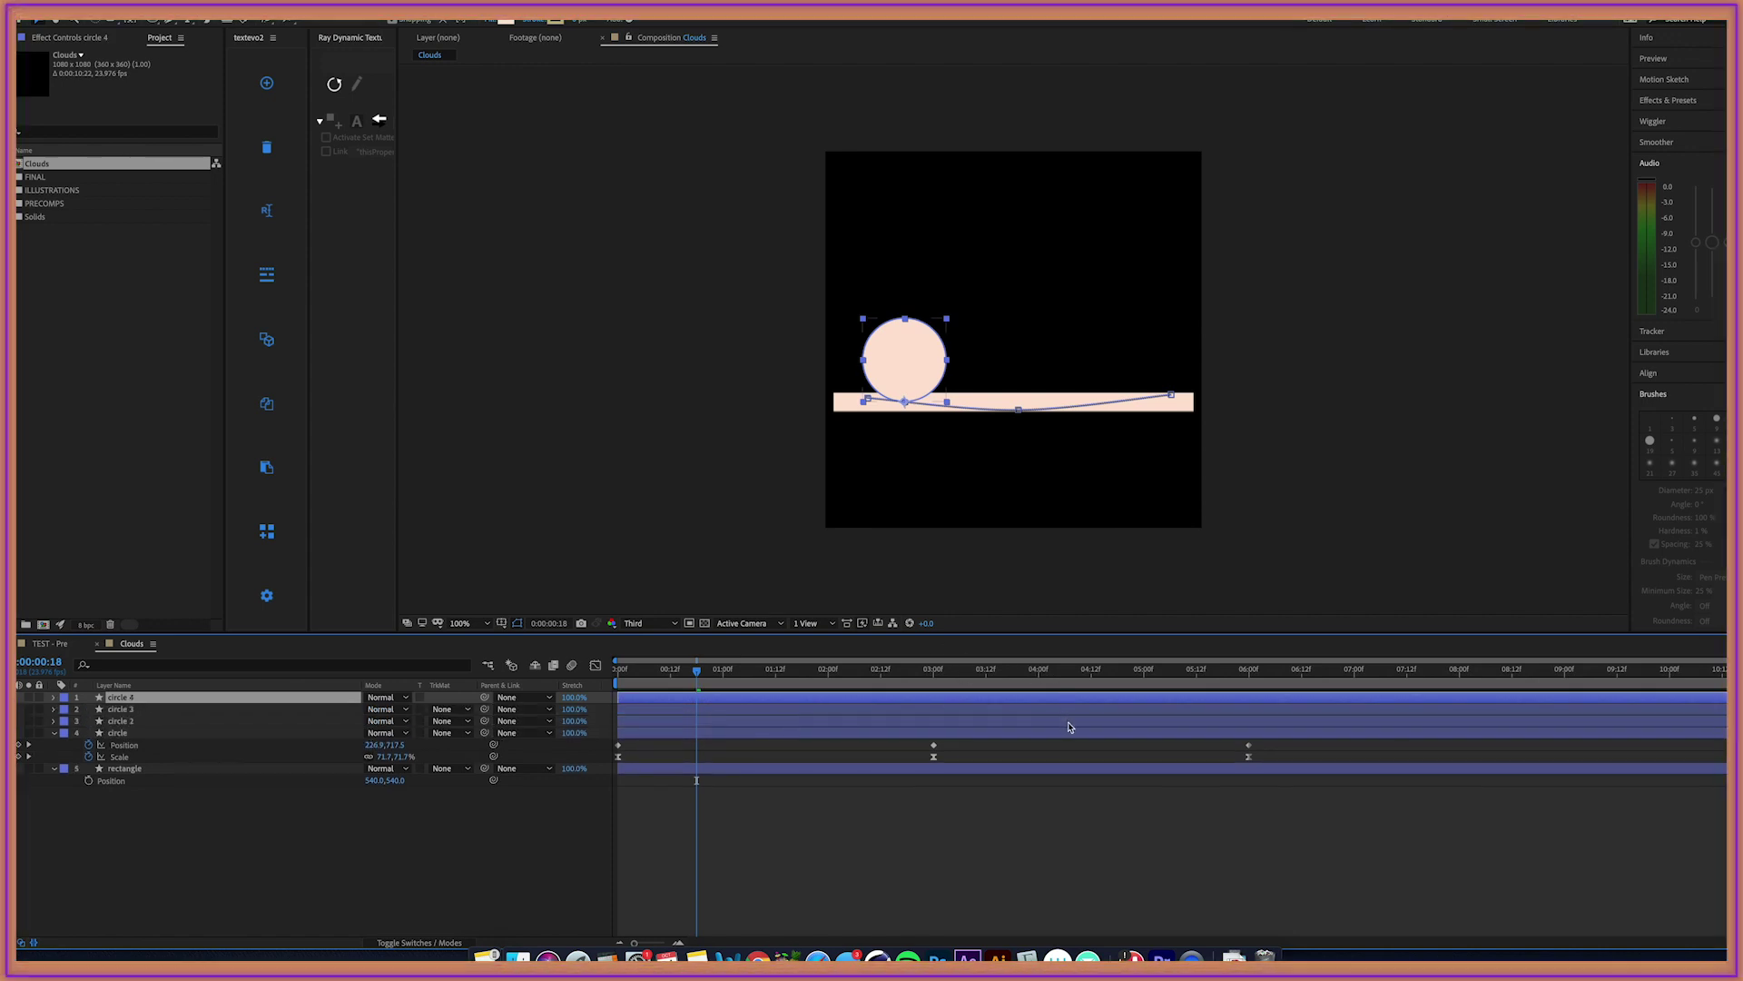
# Step: At 3 seconds, set the scale of circle 2 to 126%, circle 3 to 107% and circle 4 to 141%
pyautogui.click(934, 682)
pyautogui.click(949, 735)
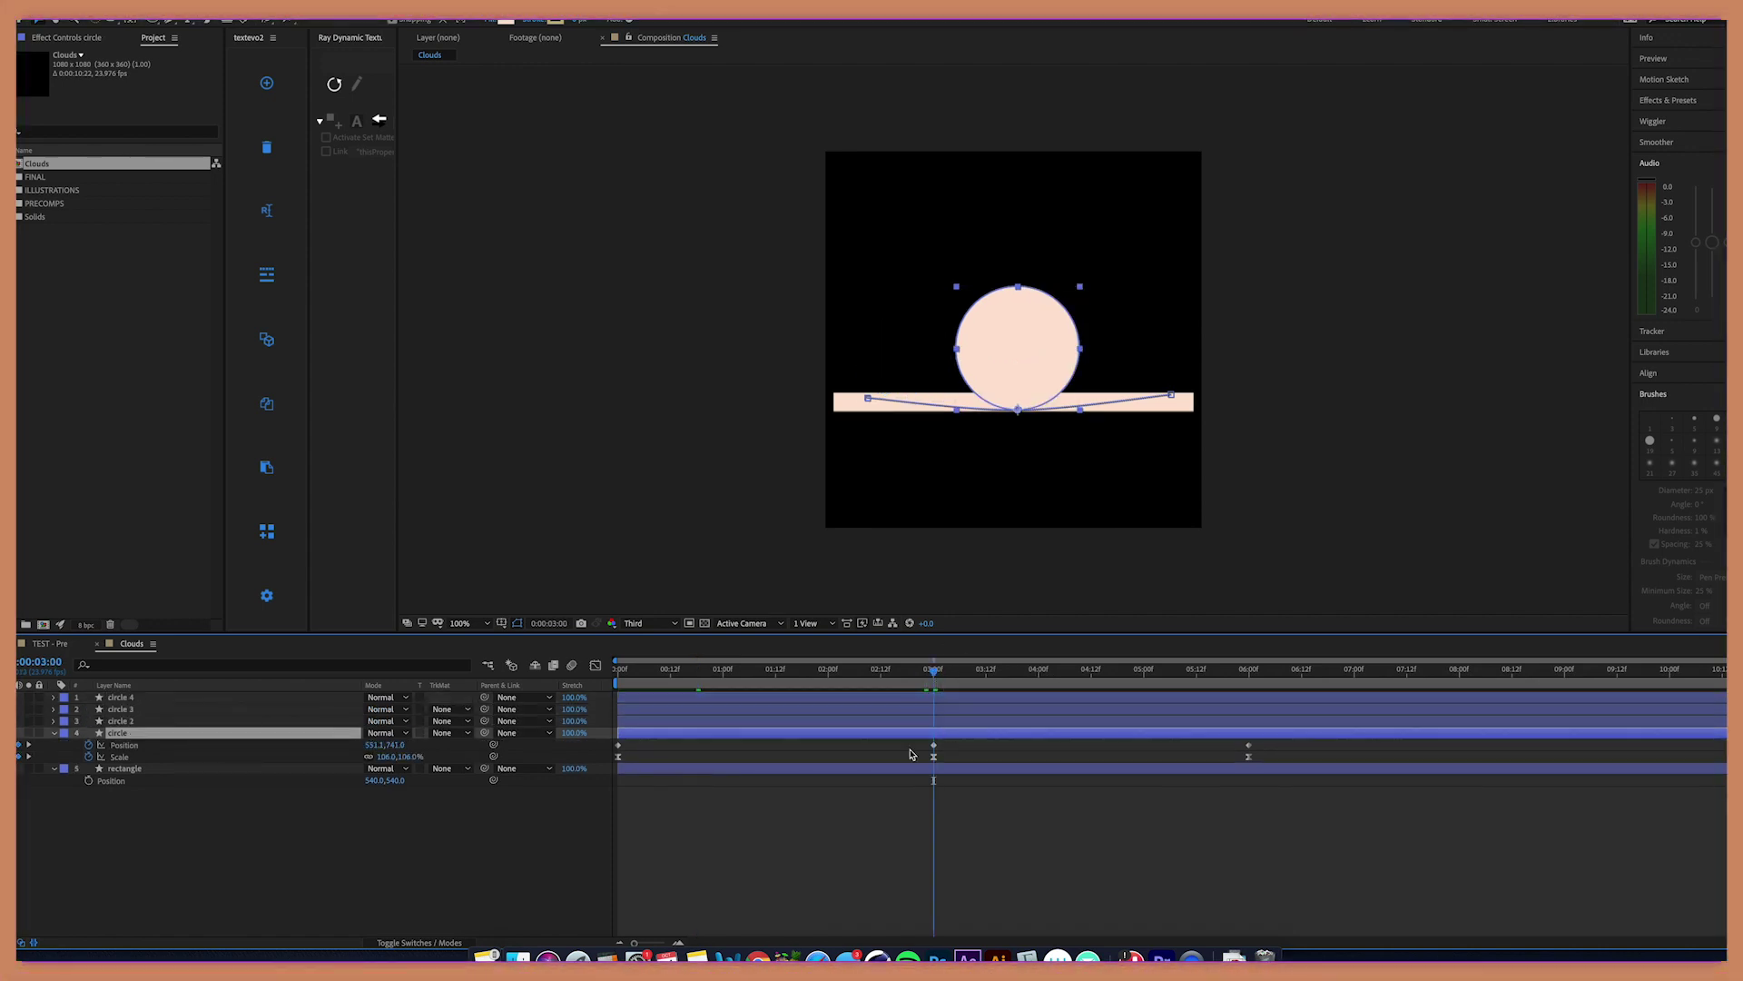
pyautogui.keyDown('shift'); pyautogui.click(205, 699); pyautogui.keyUp('shift')
pyautogui.press('u')
pyautogui.press('s')
pyautogui.click(397, 855)
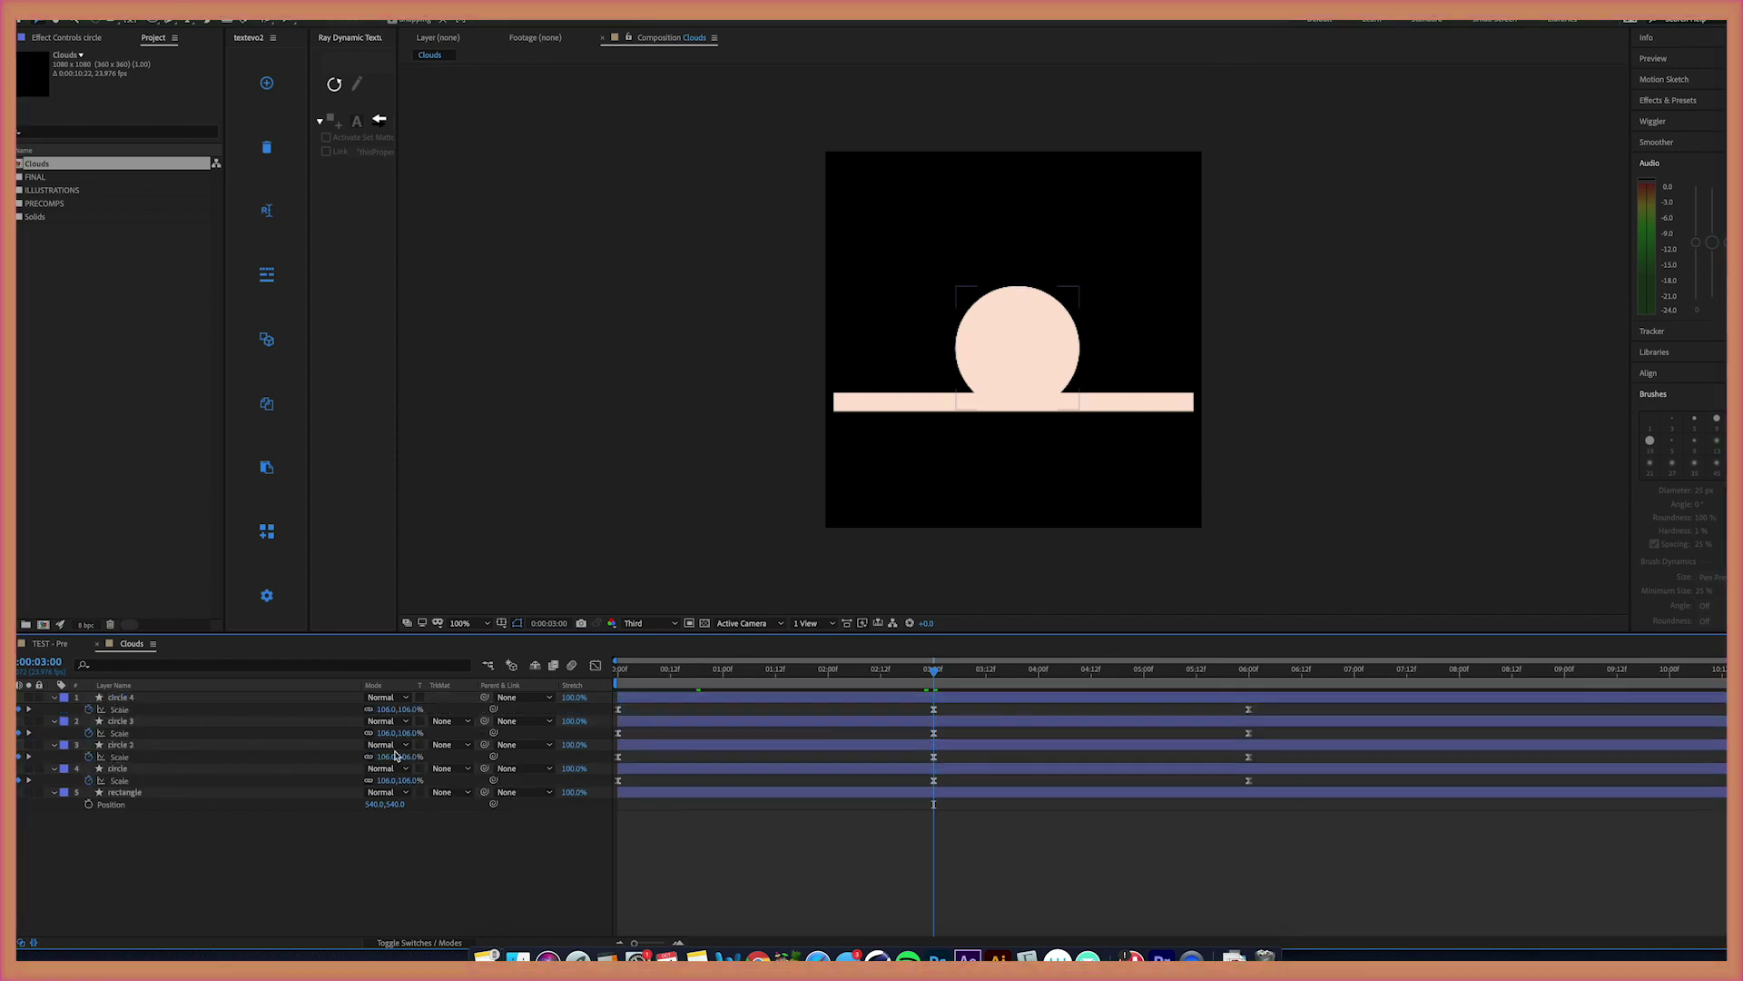
pyautogui.moveTo(391, 757); pyautogui.dragTo(404, 709)
pyautogui.click(951, 695)
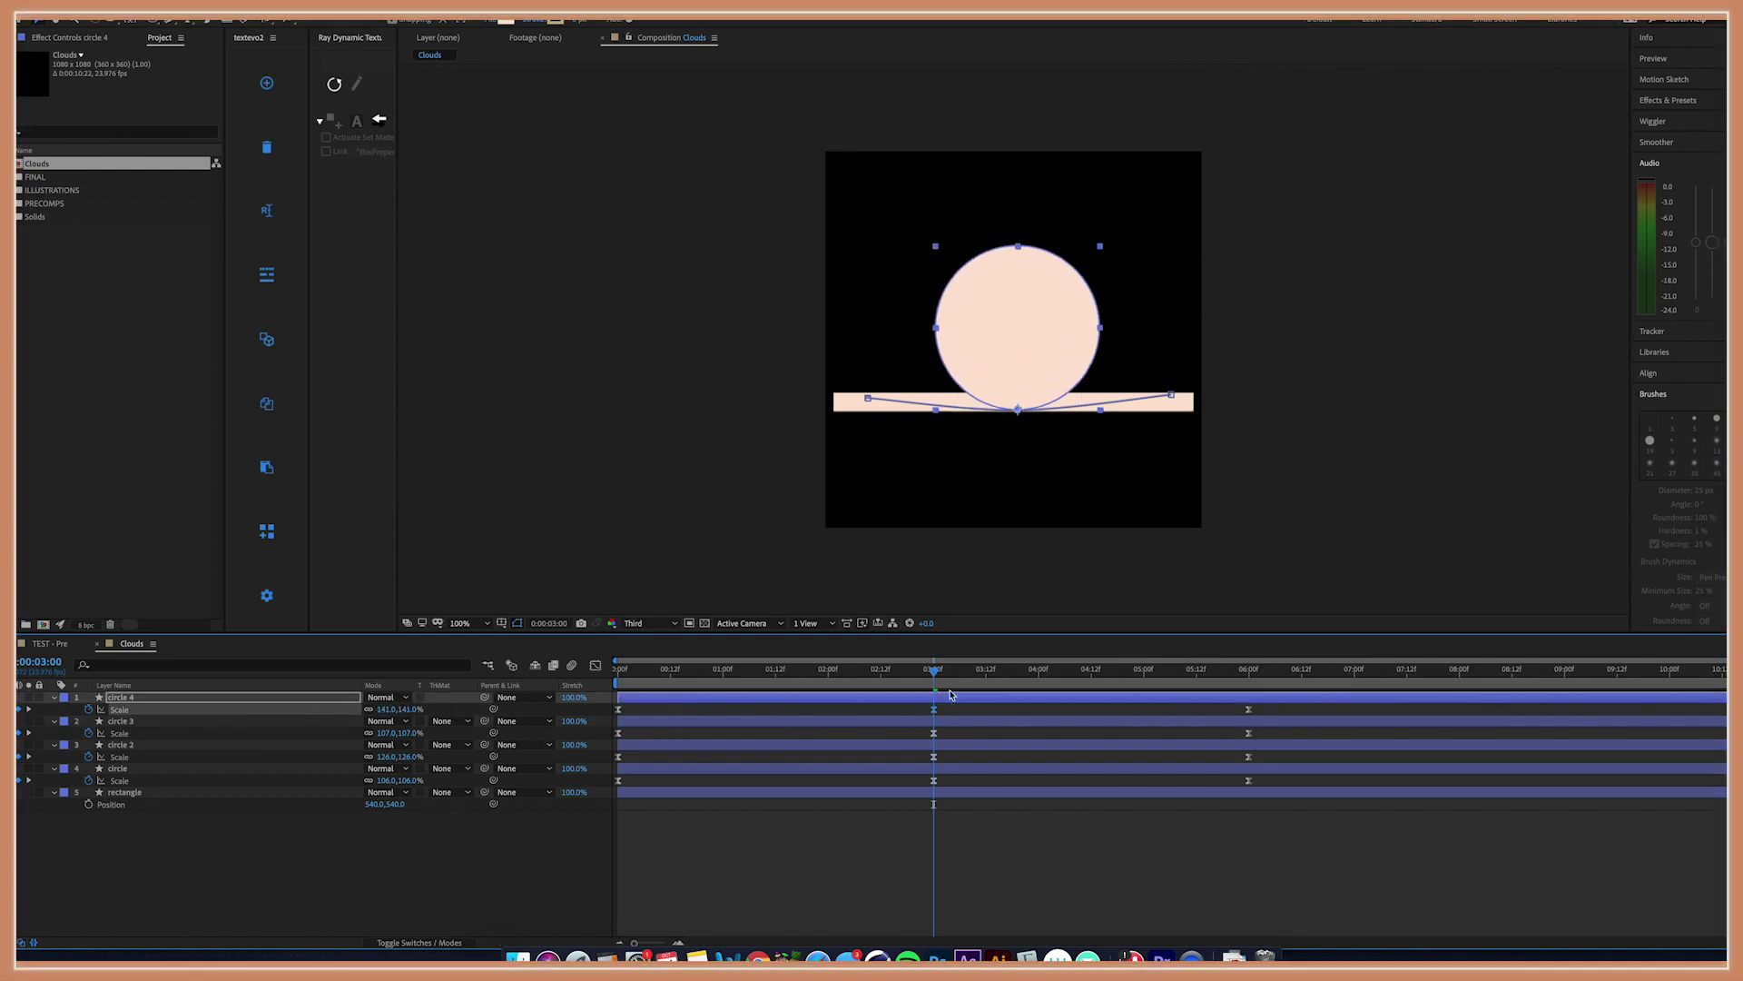
# Step: Stagger the four circle layers in time so the circles travel along the bar at different moments, and preview the animation
pyautogui.click(944, 768)
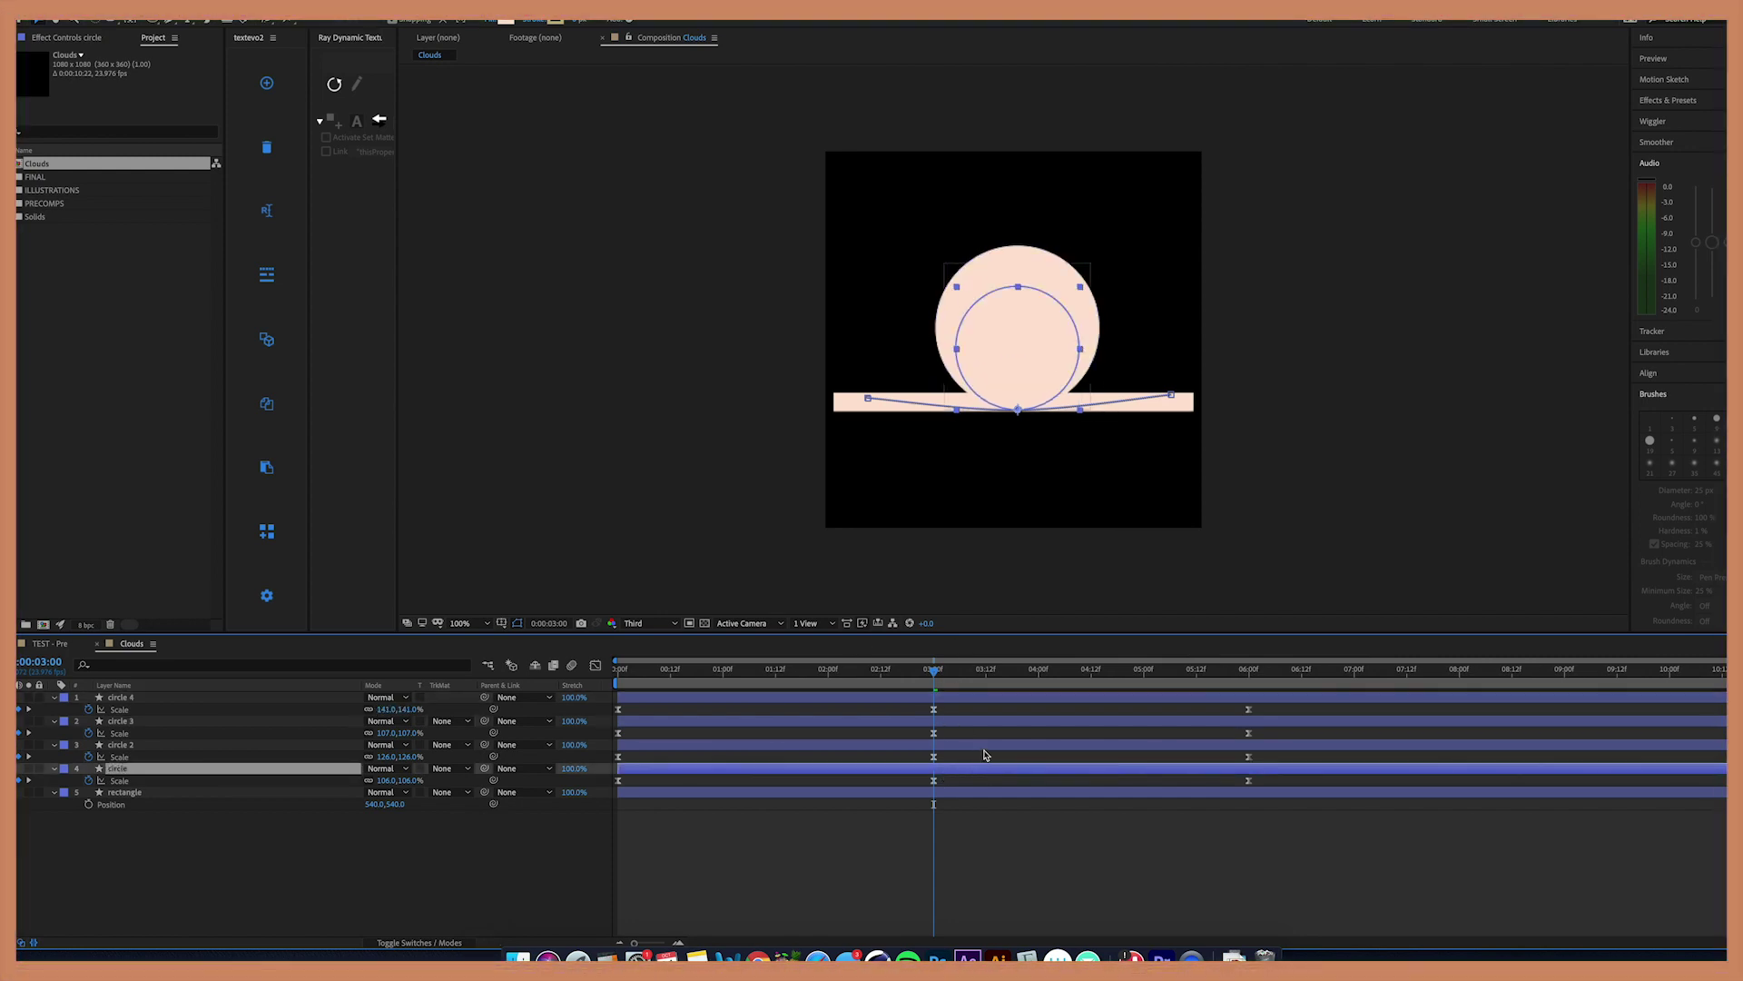
pyautogui.moveTo(986, 745); pyautogui.dragTo(893, 745)
pyautogui.moveTo(1011, 721); pyautogui.dragTo(739, 713)
pyautogui.moveTo(1124, 745); pyautogui.dragTo(985, 722)
pyautogui.moveTo(934, 670); pyautogui.dragTo(727, 670)
pyautogui.moveTo(867, 698); pyautogui.dragTo(698, 700)
pyautogui.moveTo(1054, 745); pyautogui.dragTo(1149, 746)
pyautogui.moveTo(1109, 722); pyautogui.dragTo(1214, 768)
pyautogui.moveTo(728, 670); pyautogui.dragTo(618, 674)
pyautogui.moveTo(768, 698); pyautogui.dragTo(737, 697)
pyautogui.click(730, 673)
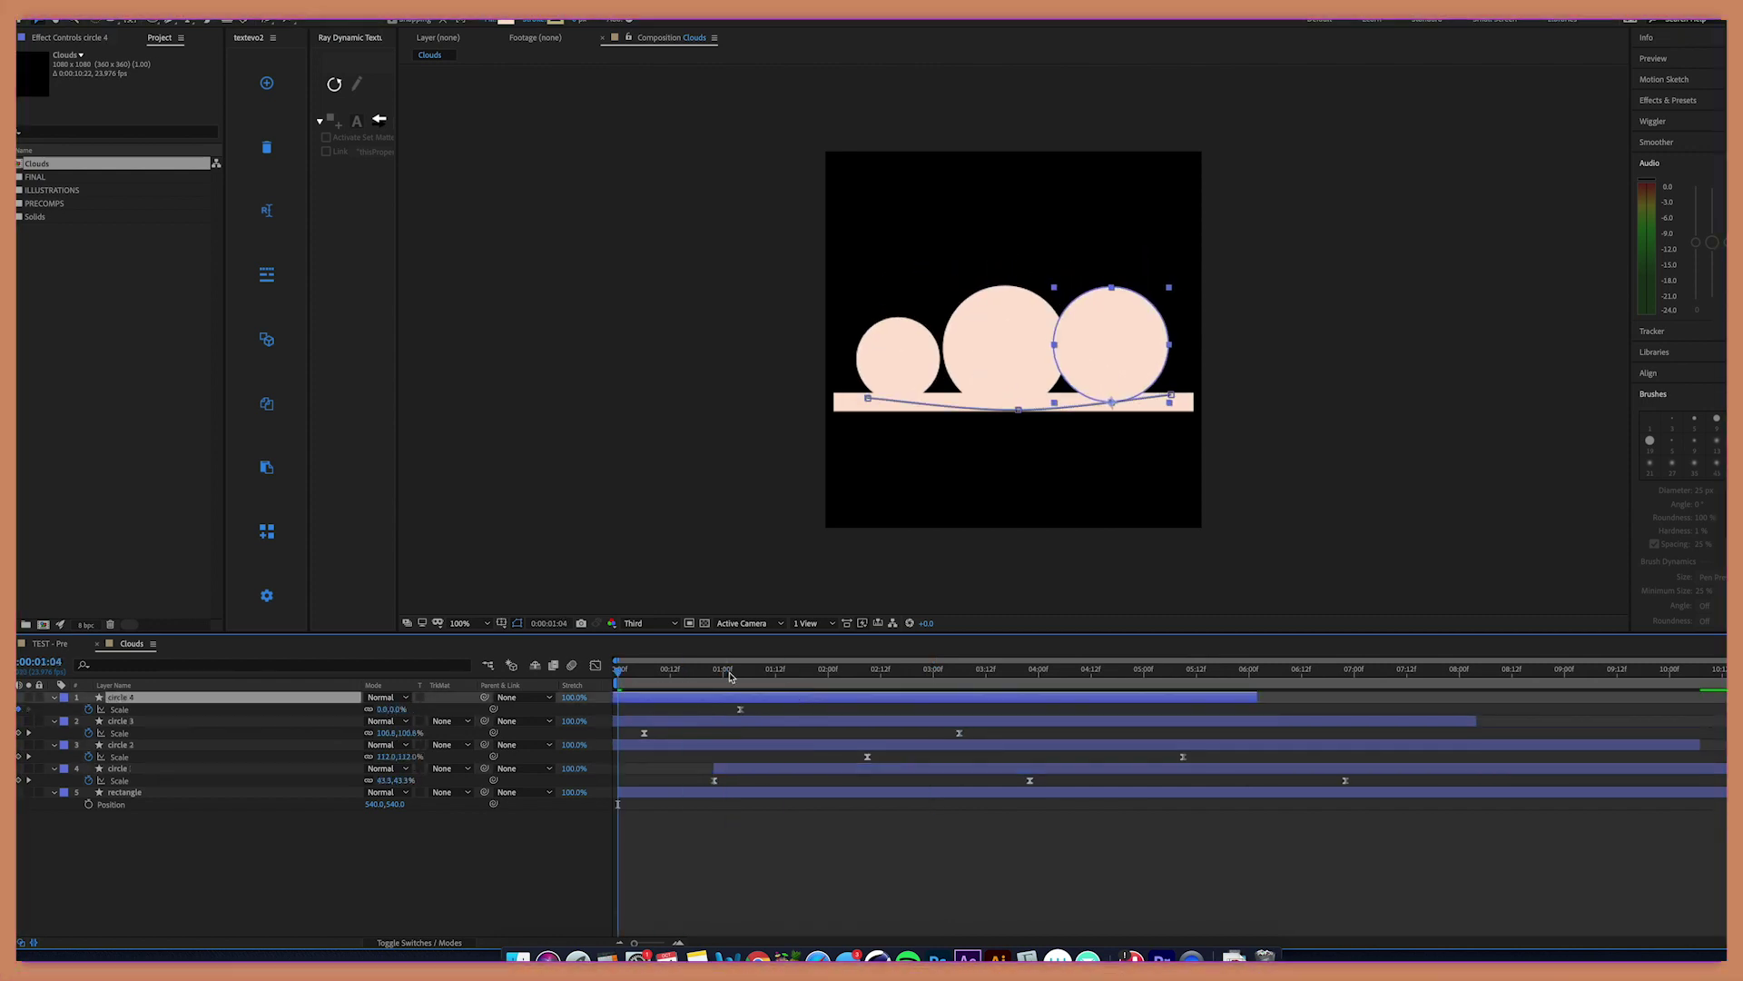
pyautogui.press('space')
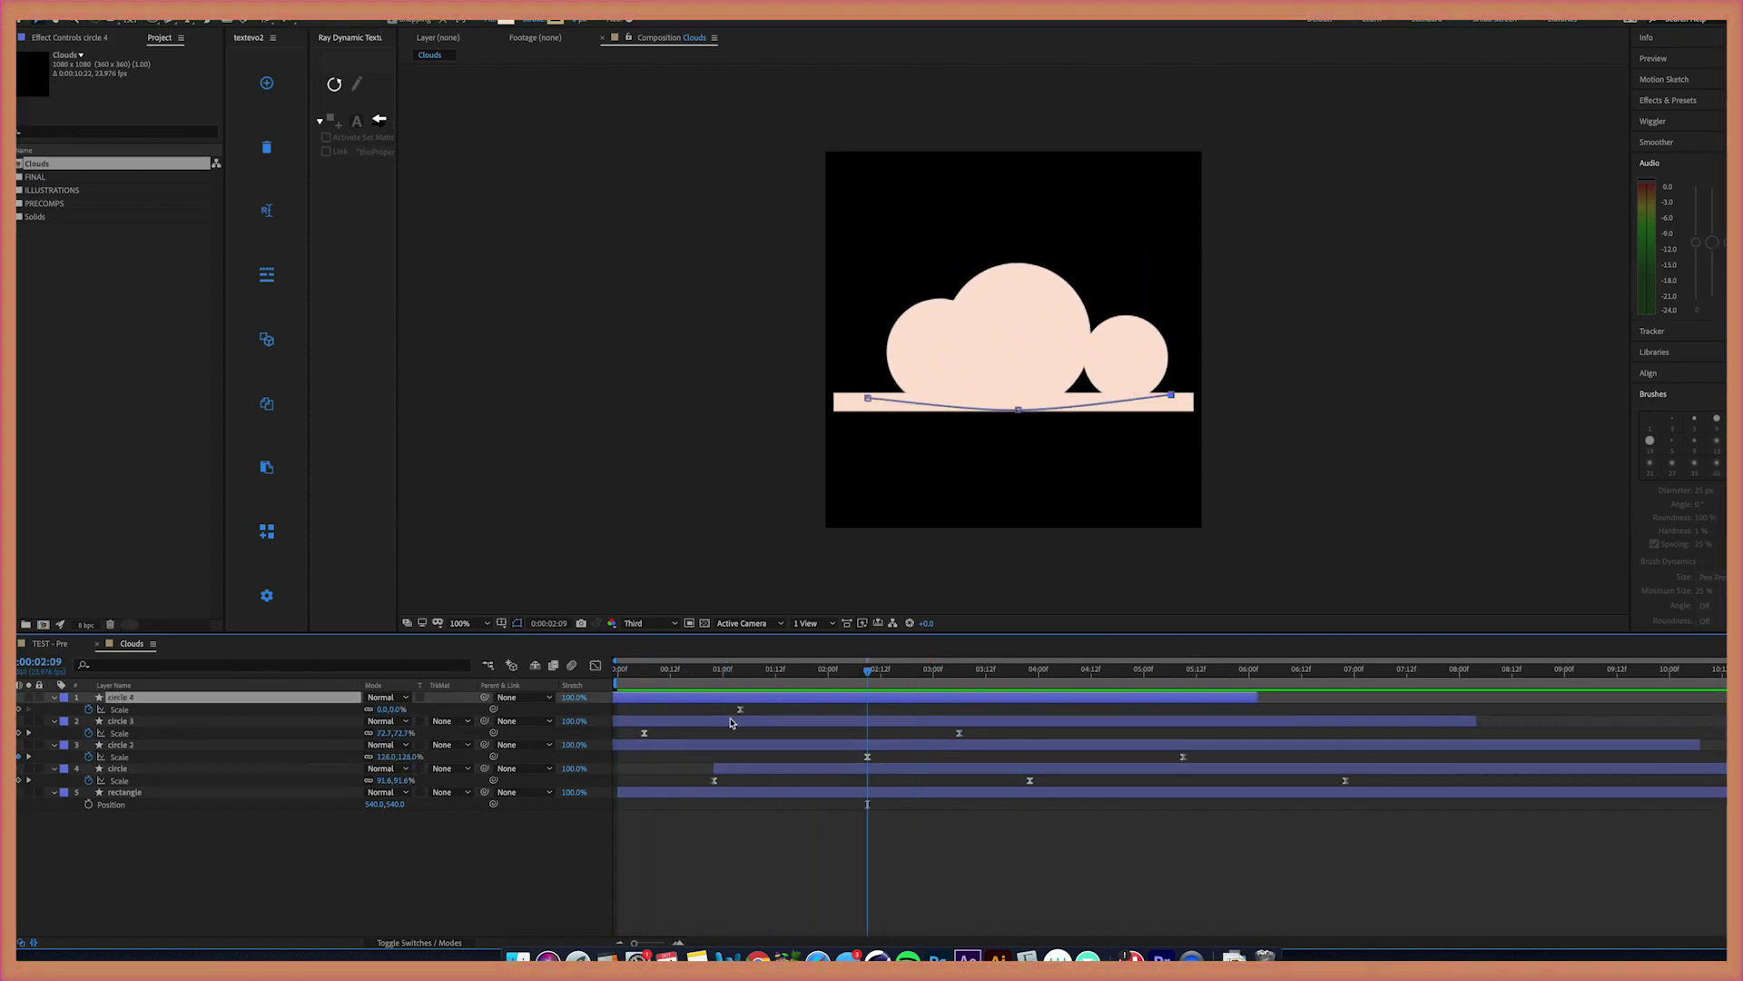
# Step: Try reducing circle 3's peak scale to 71% and shifting the circle 4 layer in time
pyautogui.moveTo(390, 756); pyautogui.dragTo(365, 782)
pyautogui.click(1030, 670)
pyautogui.moveTo(623, 670); pyautogui.dragTo(644, 670)
pyautogui.moveTo(387, 733); pyautogui.dragTo(363, 742)
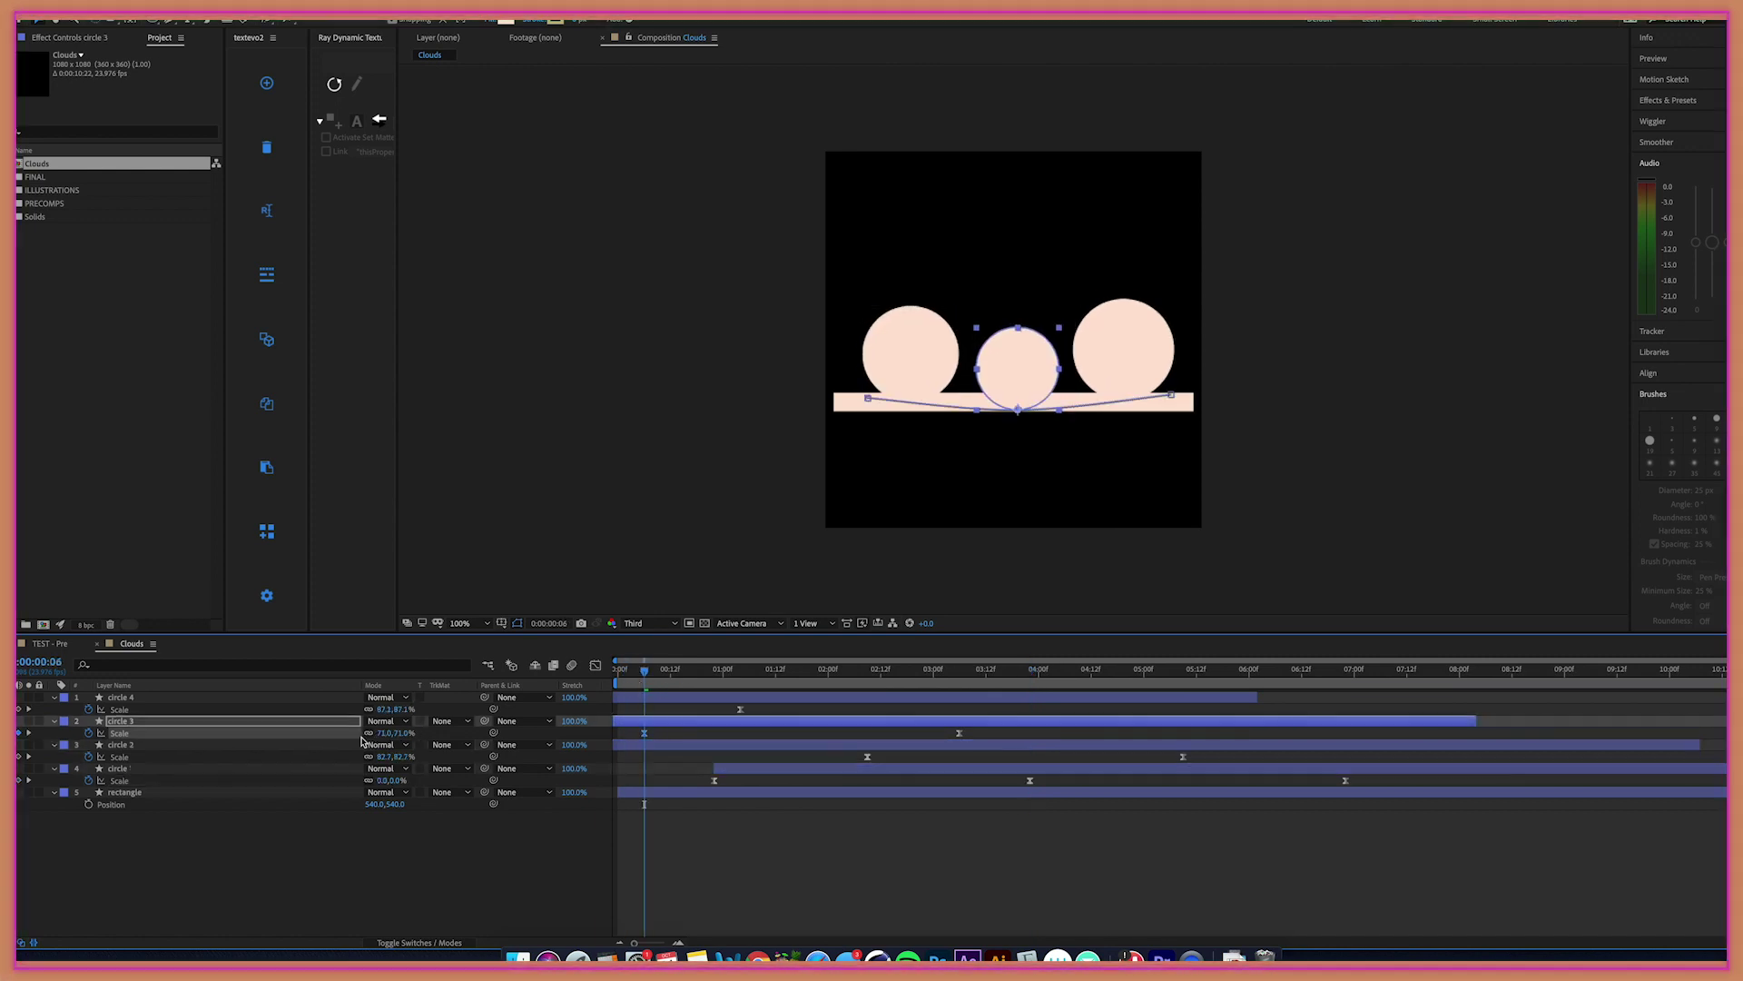
pyautogui.moveTo(704, 698); pyautogui.dragTo(922, 696)
pyautogui.press('super+z')
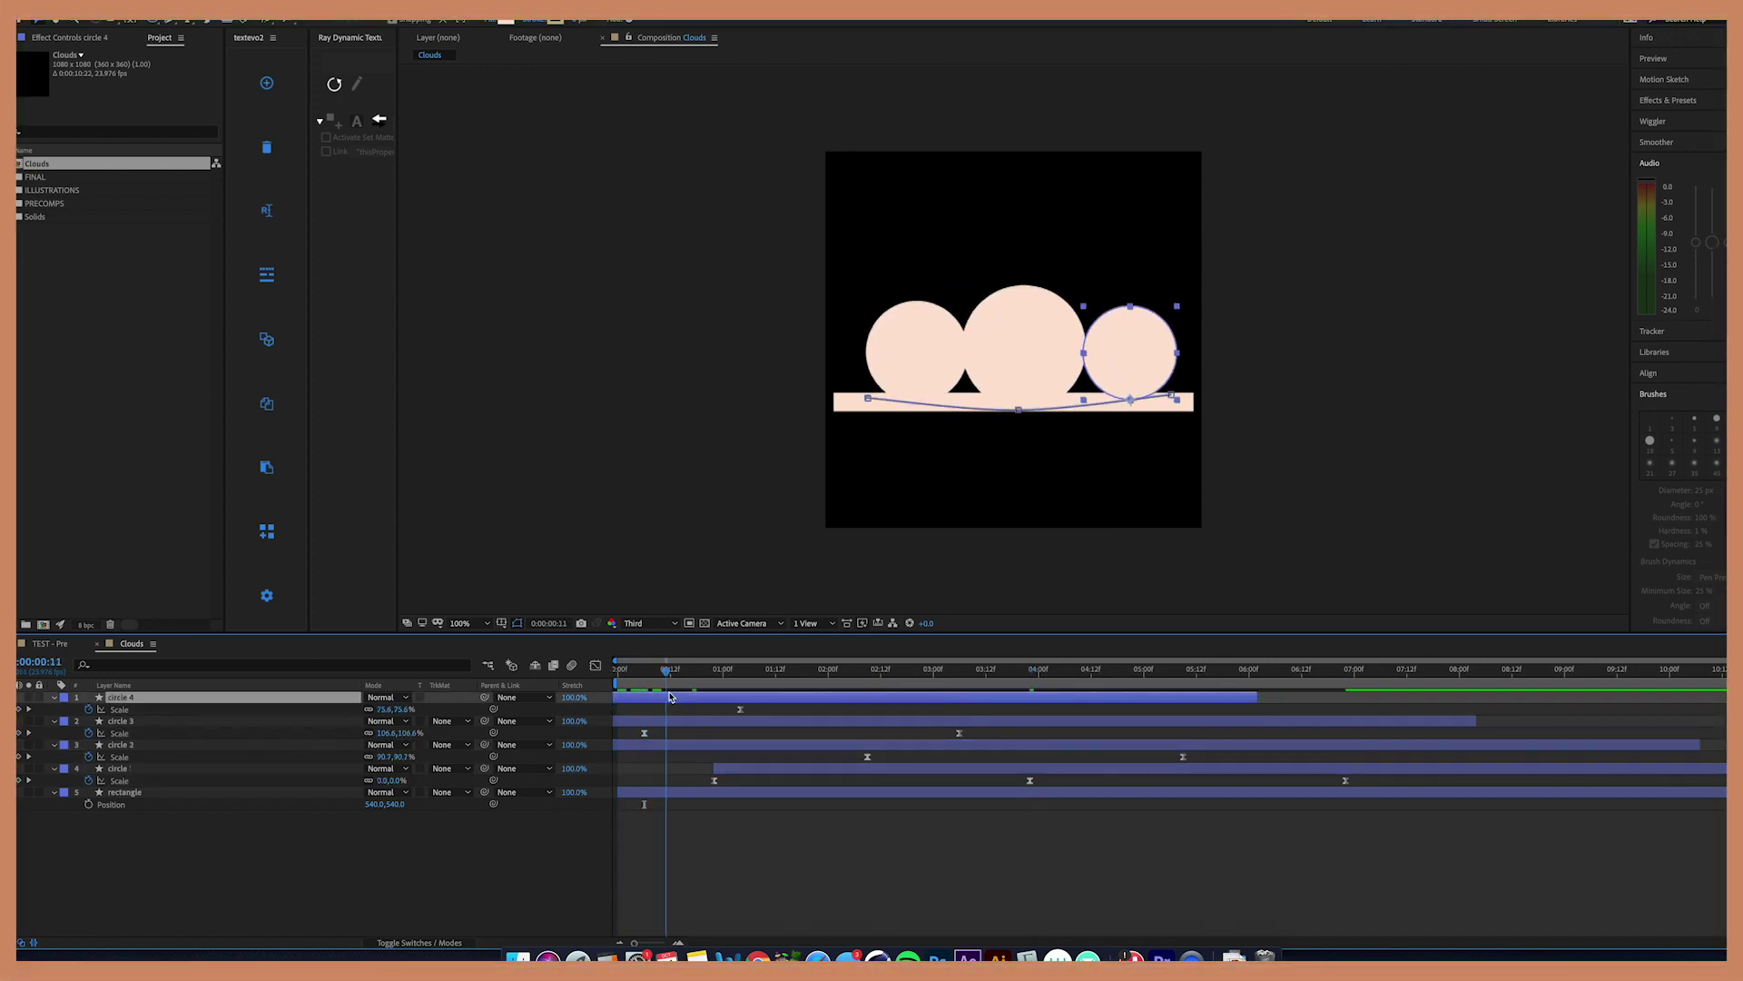
# Step: Duplicate the four circle layers, place the copies directly above the rectangle layer, and delay them in time to follow the original circles
pyautogui.keyDown('shift'); pyautogui.click(882, 769); pyautogui.keyUp('shift')
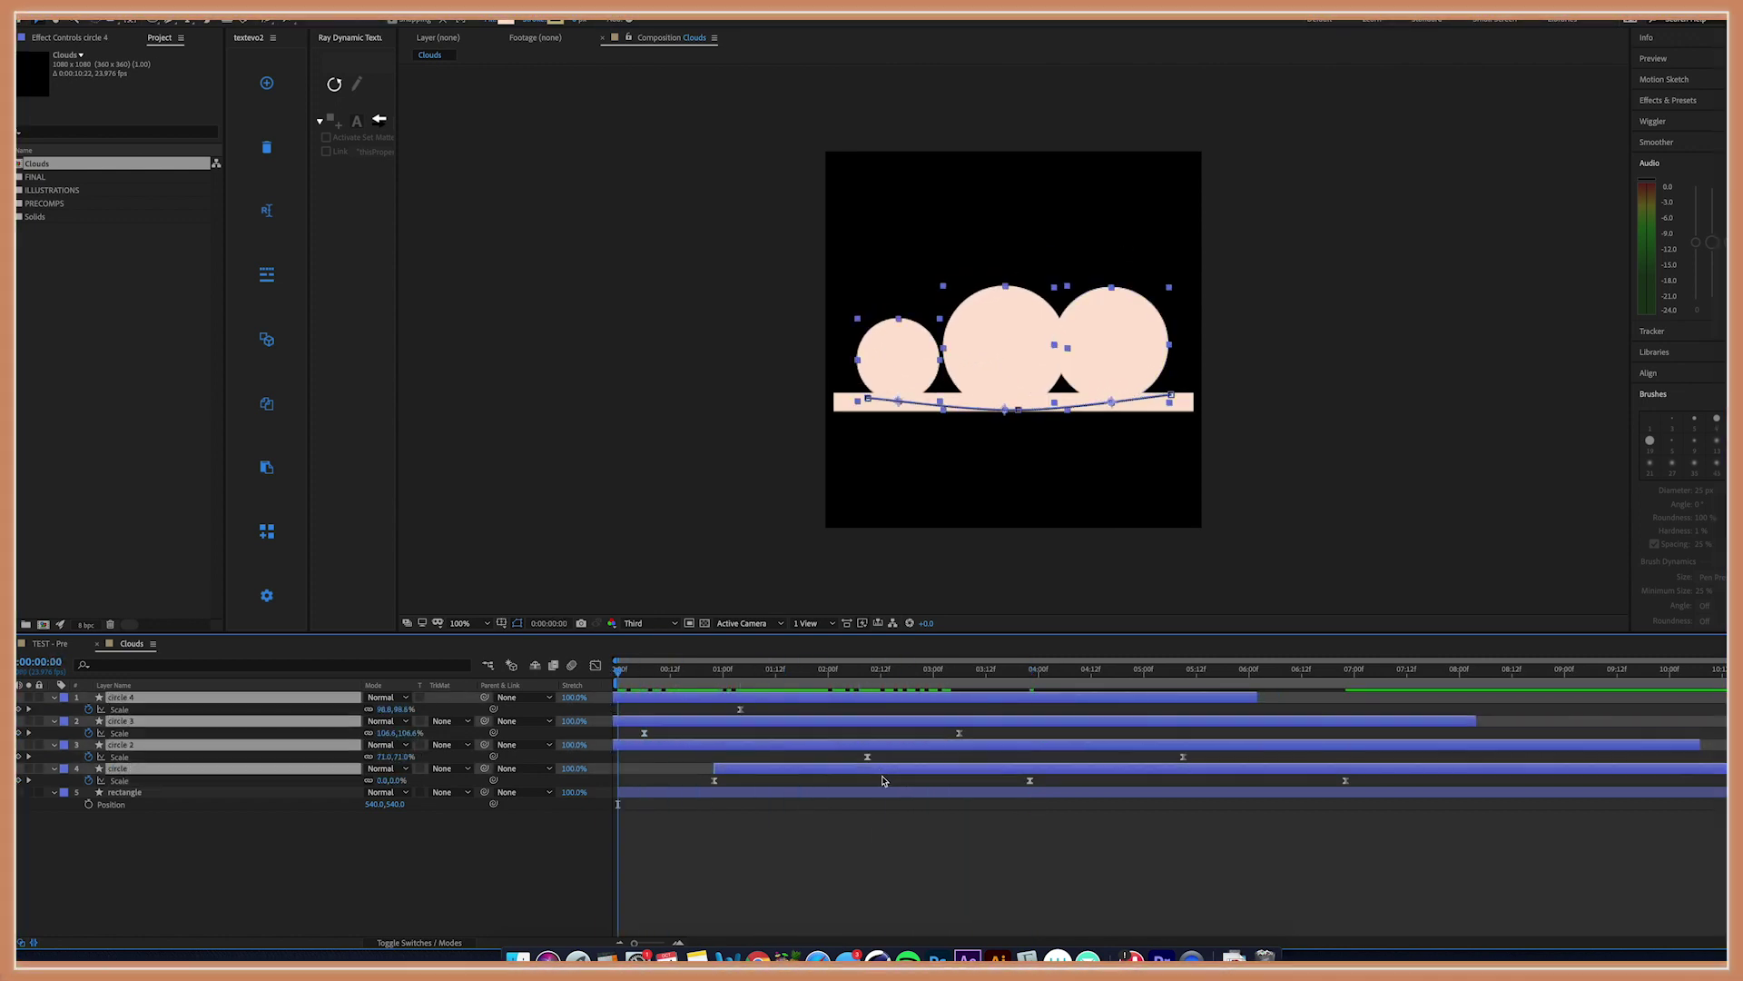
pyautogui.press('super+d')
pyautogui.moveTo(221, 805); pyautogui.dragTo(221, 832)
pyautogui.moveTo(830, 794); pyautogui.dragTo(1421, 770)
pyautogui.moveTo(925, 792); pyautogui.dragTo(1078, 787)
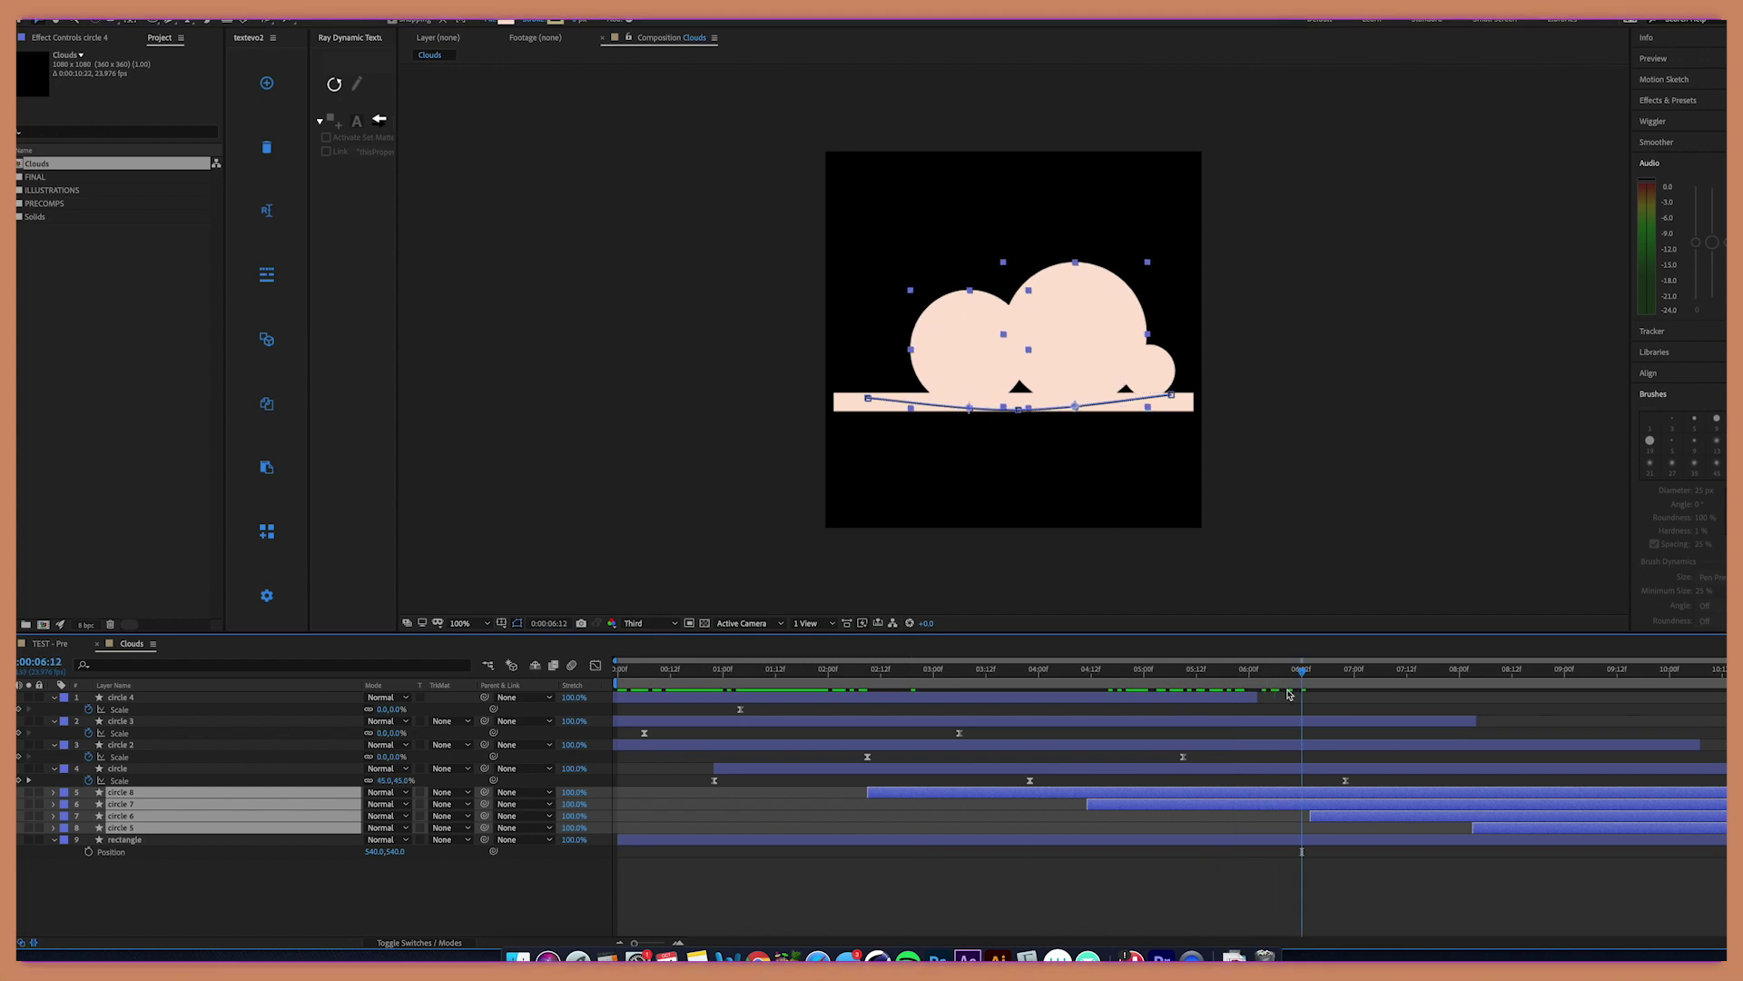
# Step: Delay the circle 7 layer slightly, start circle 6 at about 6:08, and preview the cloud animation
pyautogui.click(1166, 810)
pyautogui.moveTo(1340, 818); pyautogui.dragTo(1281, 822)
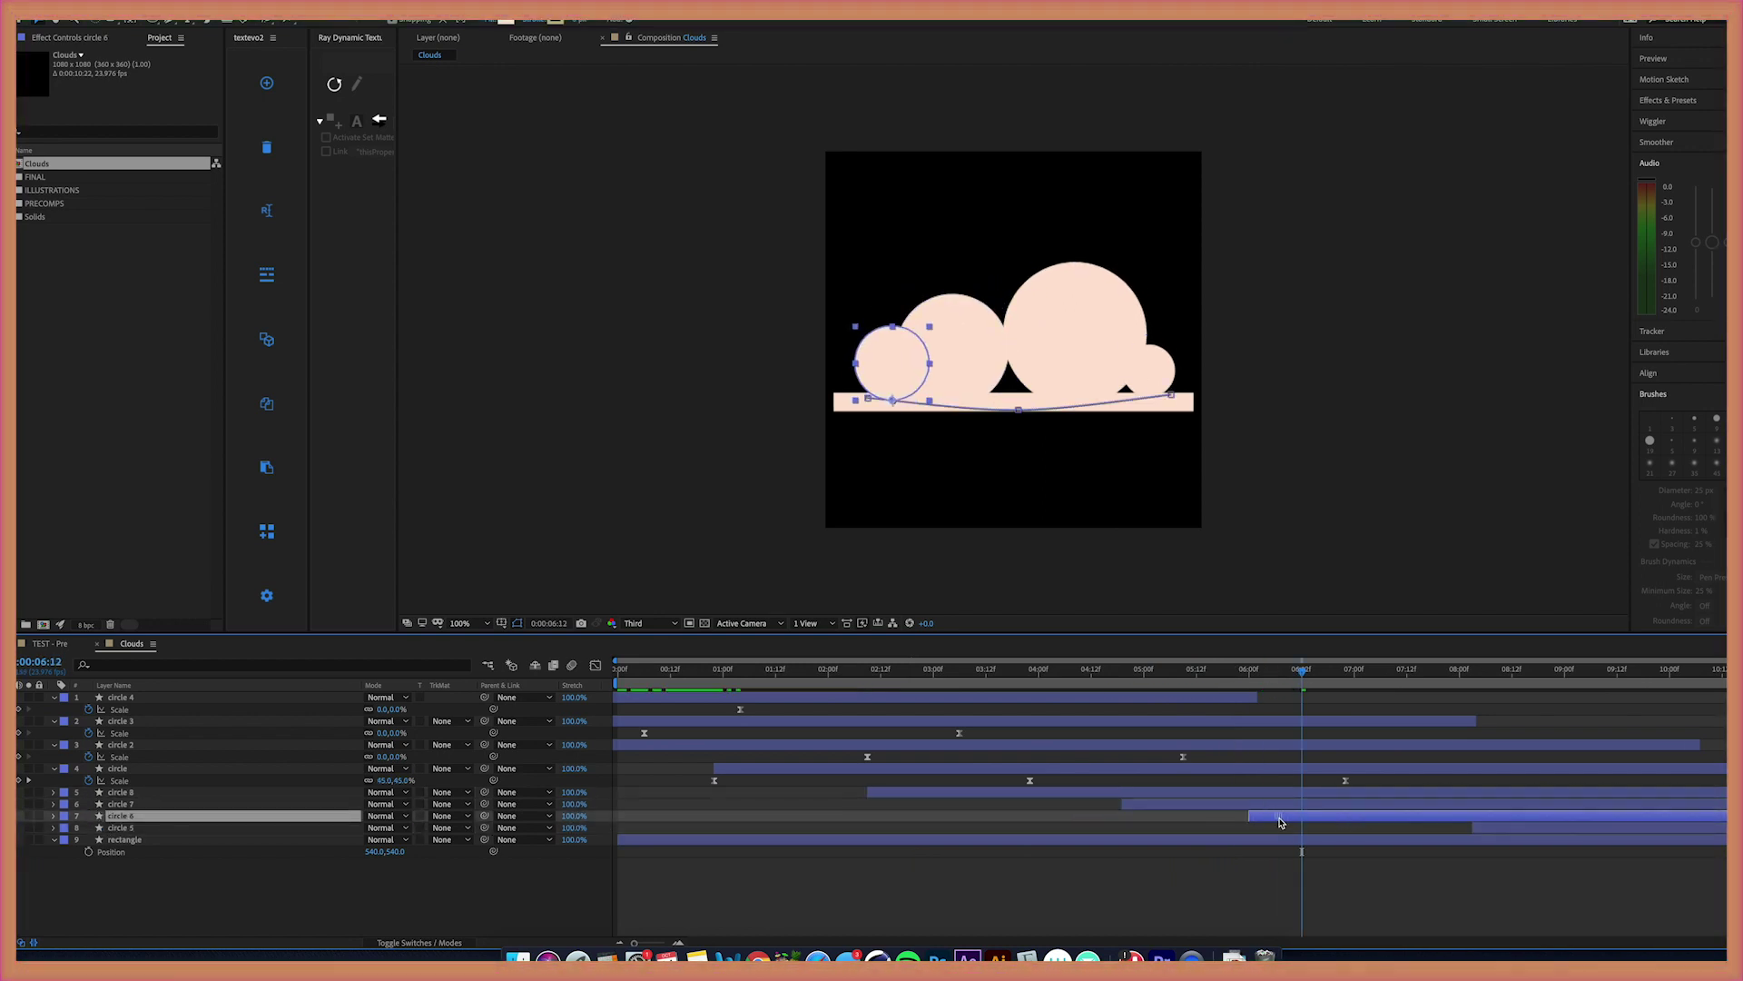
pyautogui.moveTo(1302, 672); pyautogui.dragTo(1450, 679)
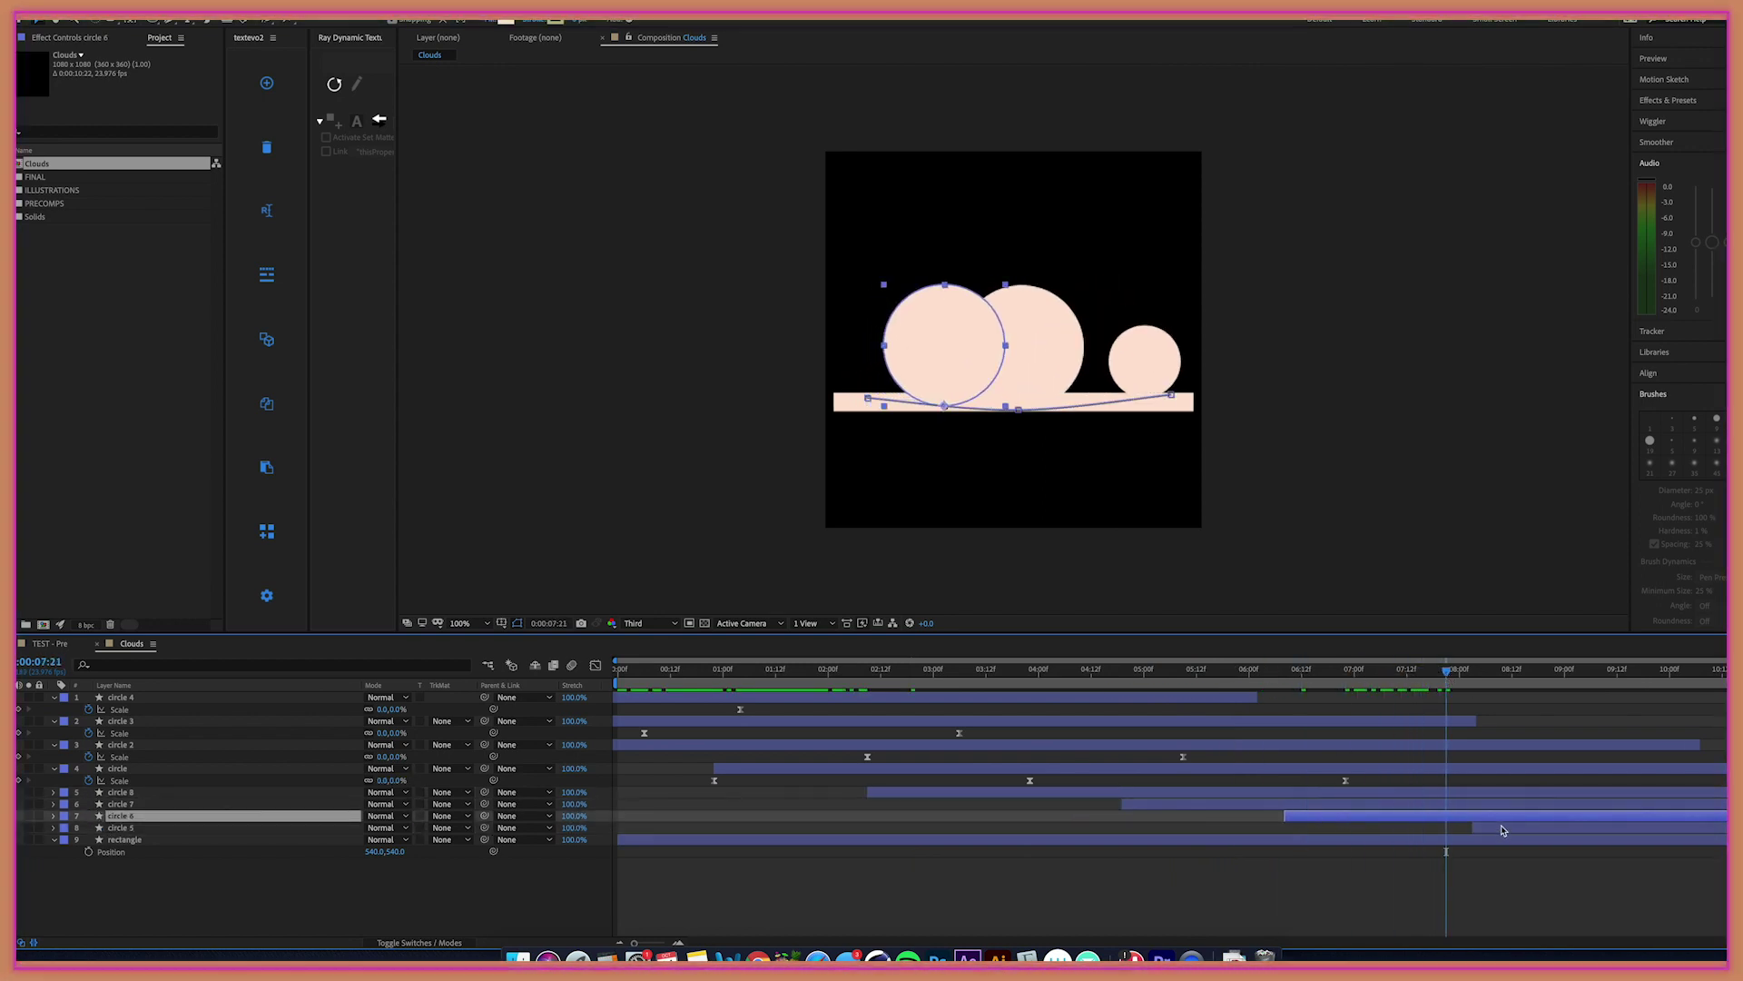
pyautogui.click(1521, 672)
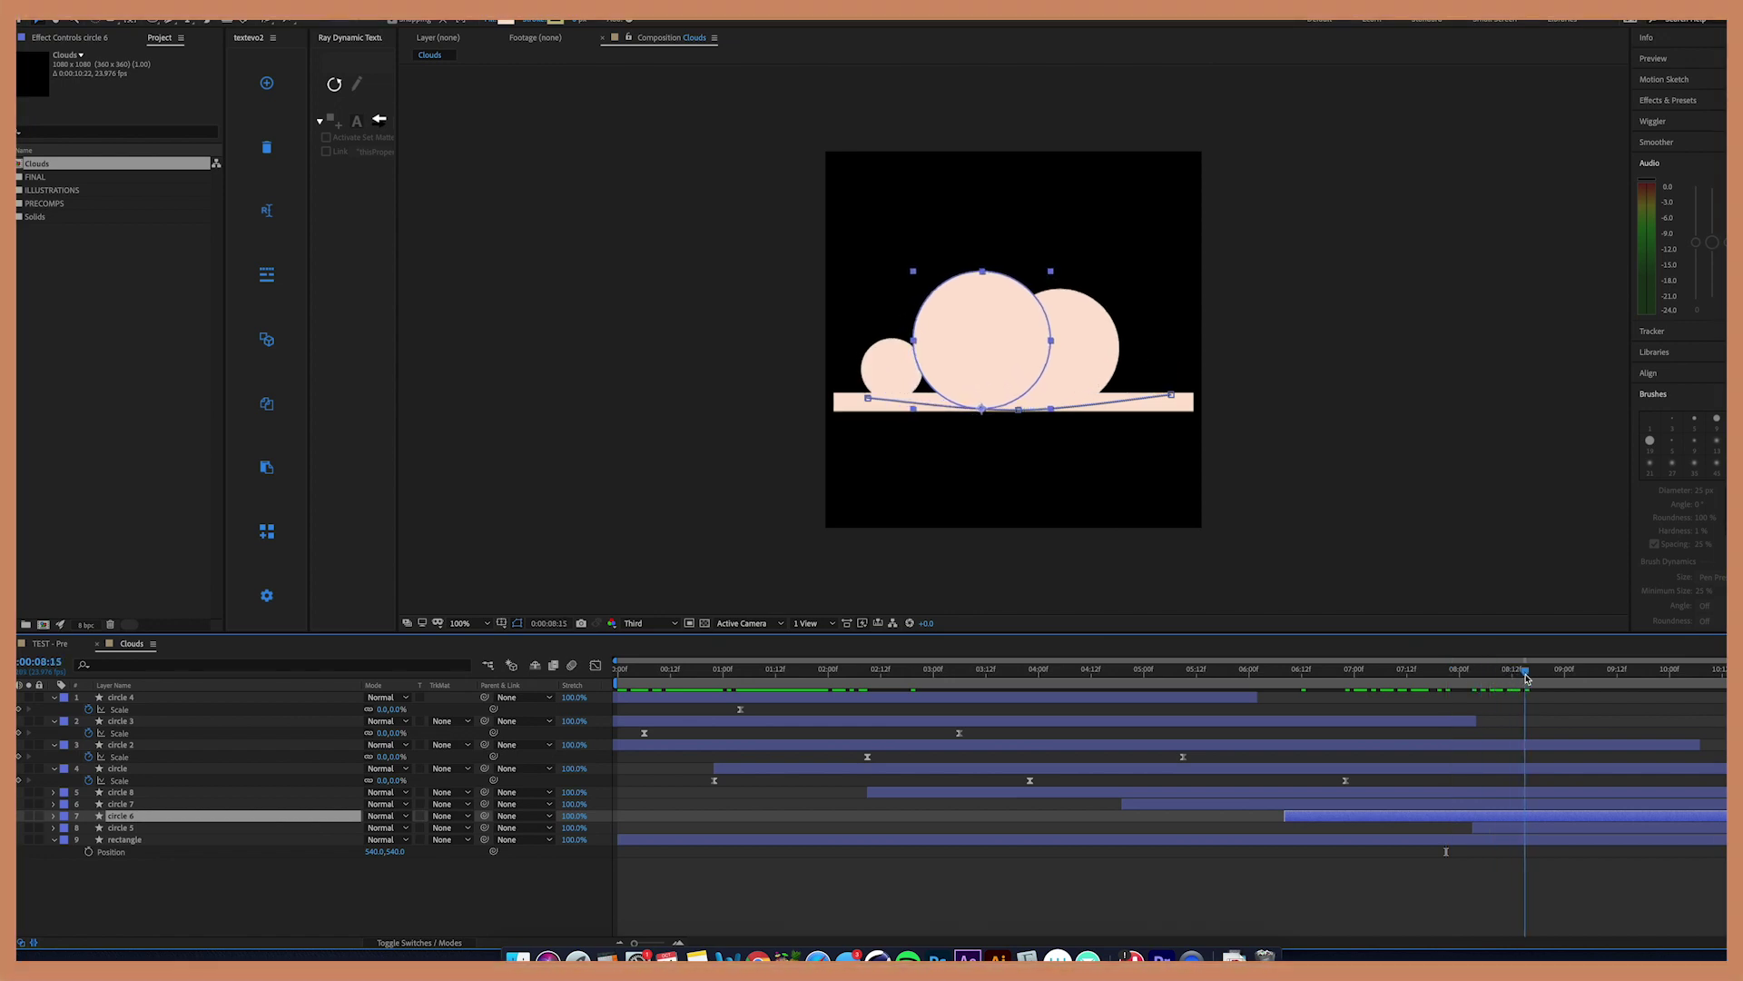
pyautogui.press('space')
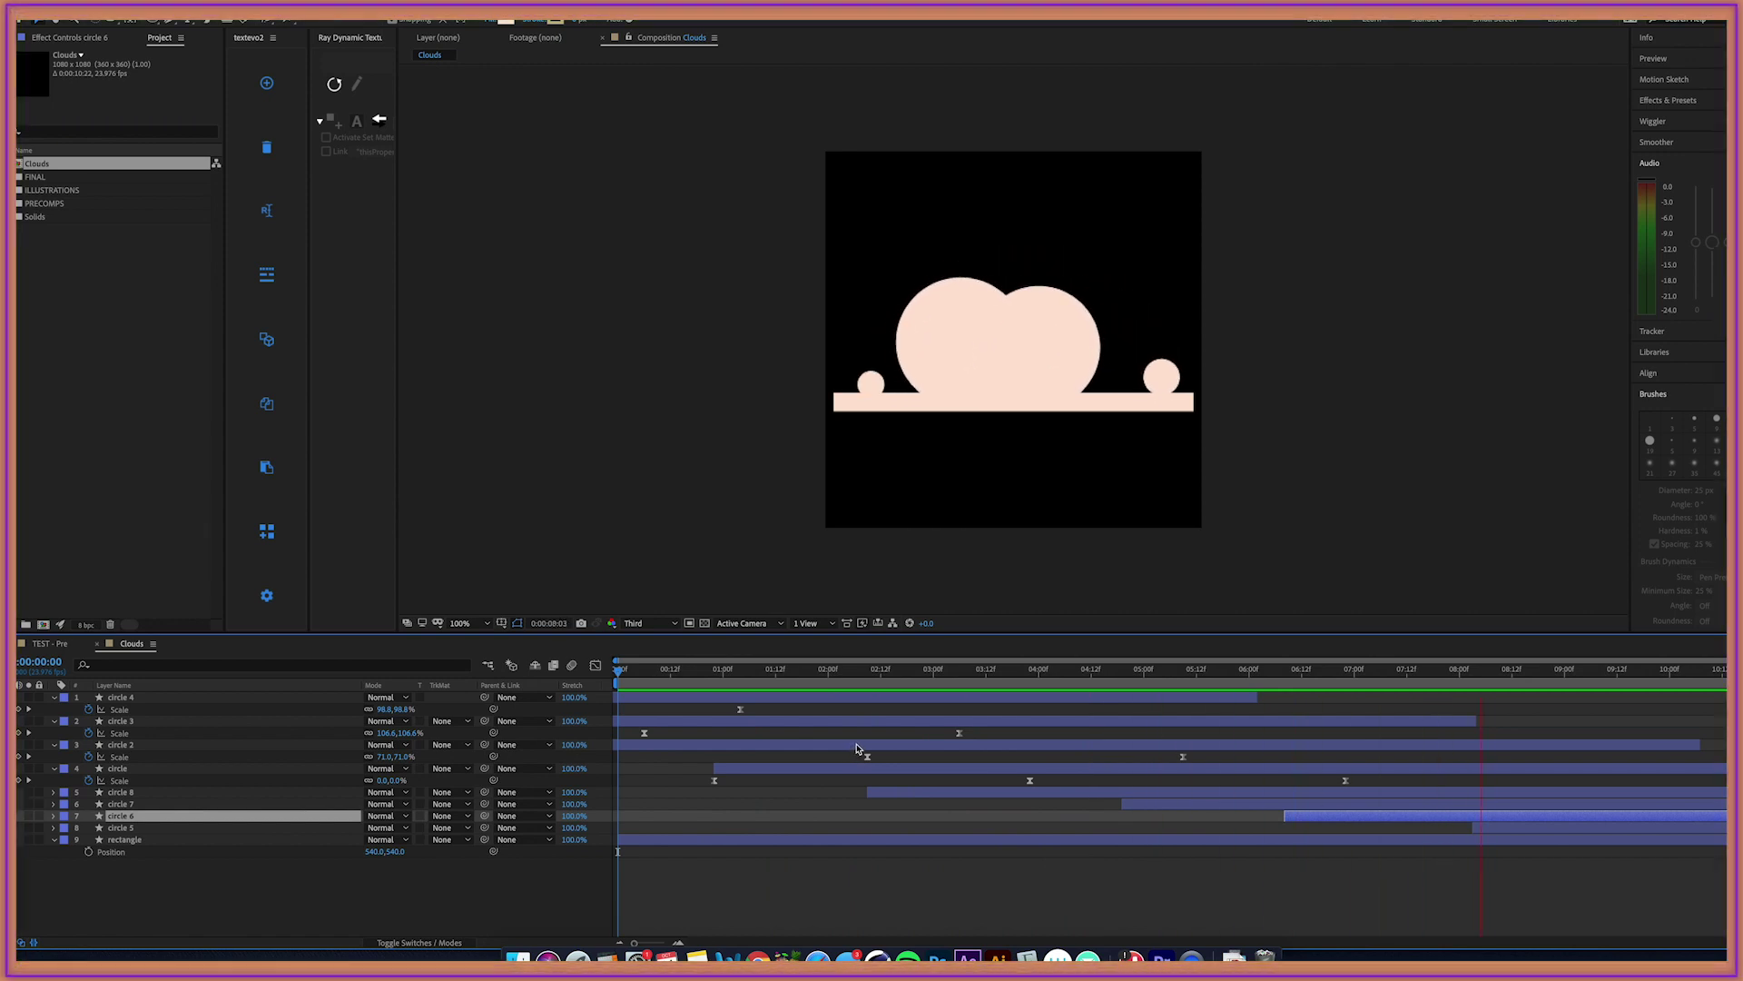
# Step: Draw a small circle shape above the cloud on its own layer and name the layer small circle
pyautogui.press('space')
pyautogui.click(748, 813)
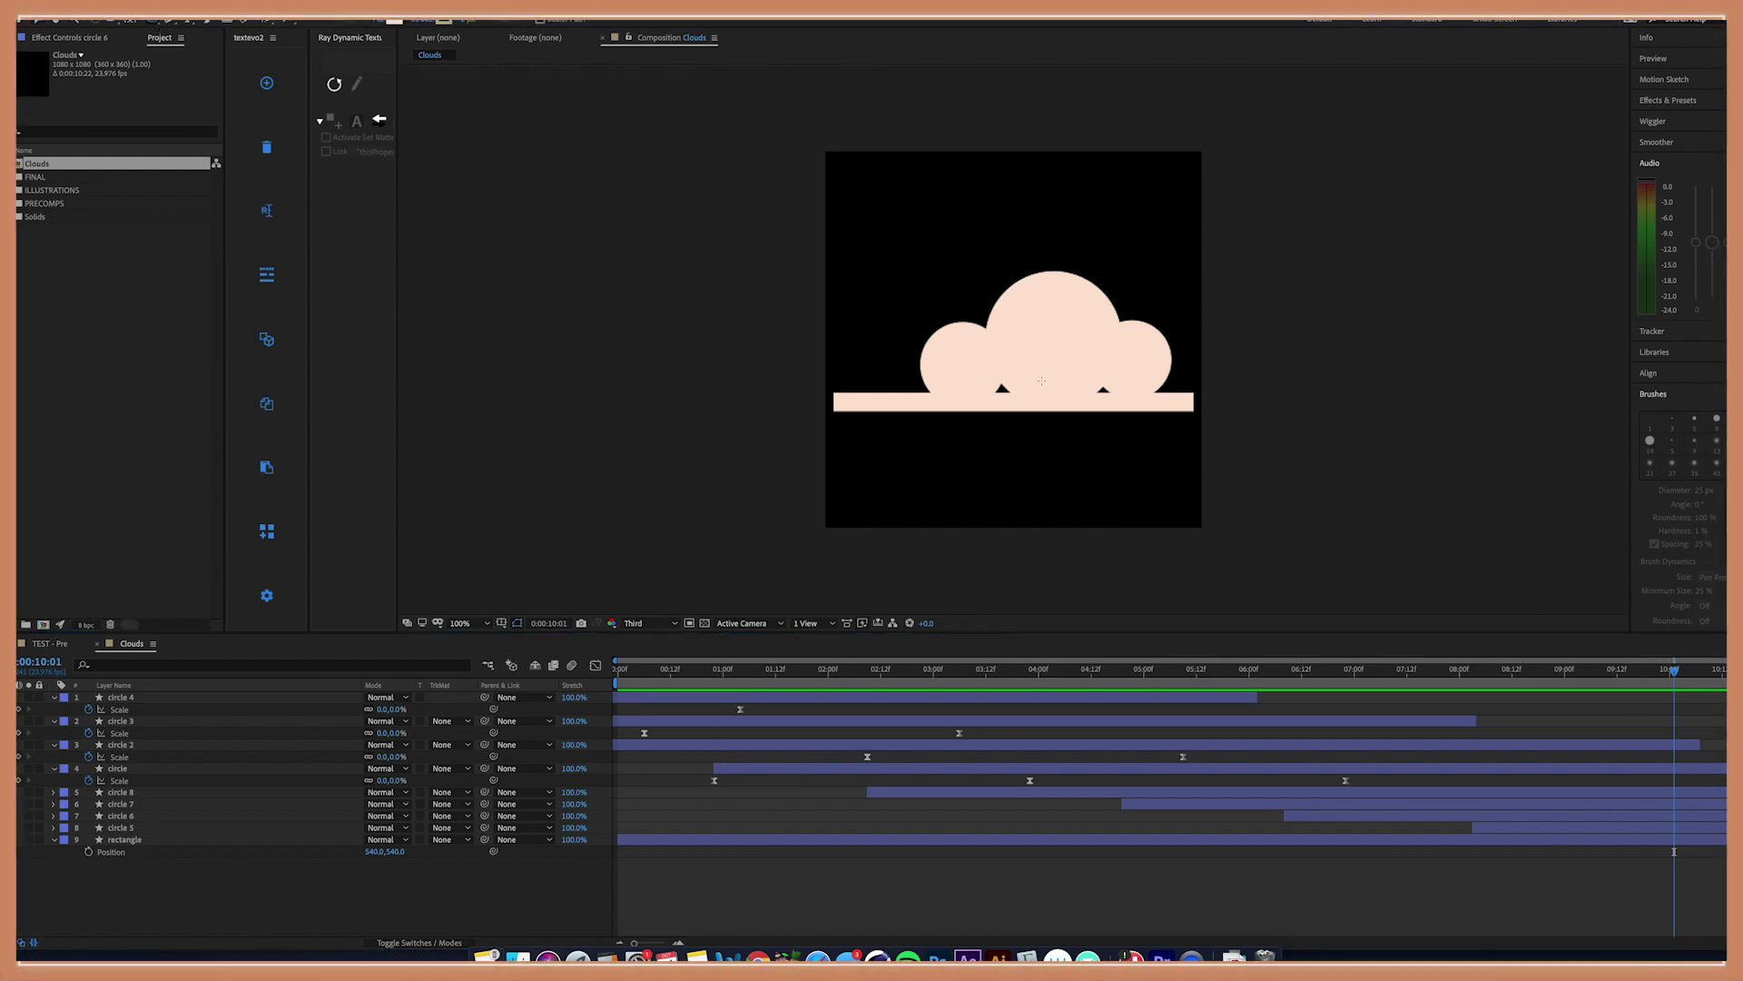
pyautogui.moveTo(981, 257); pyautogui.dragTo(1021, 295)
pyautogui.click(150, 699)
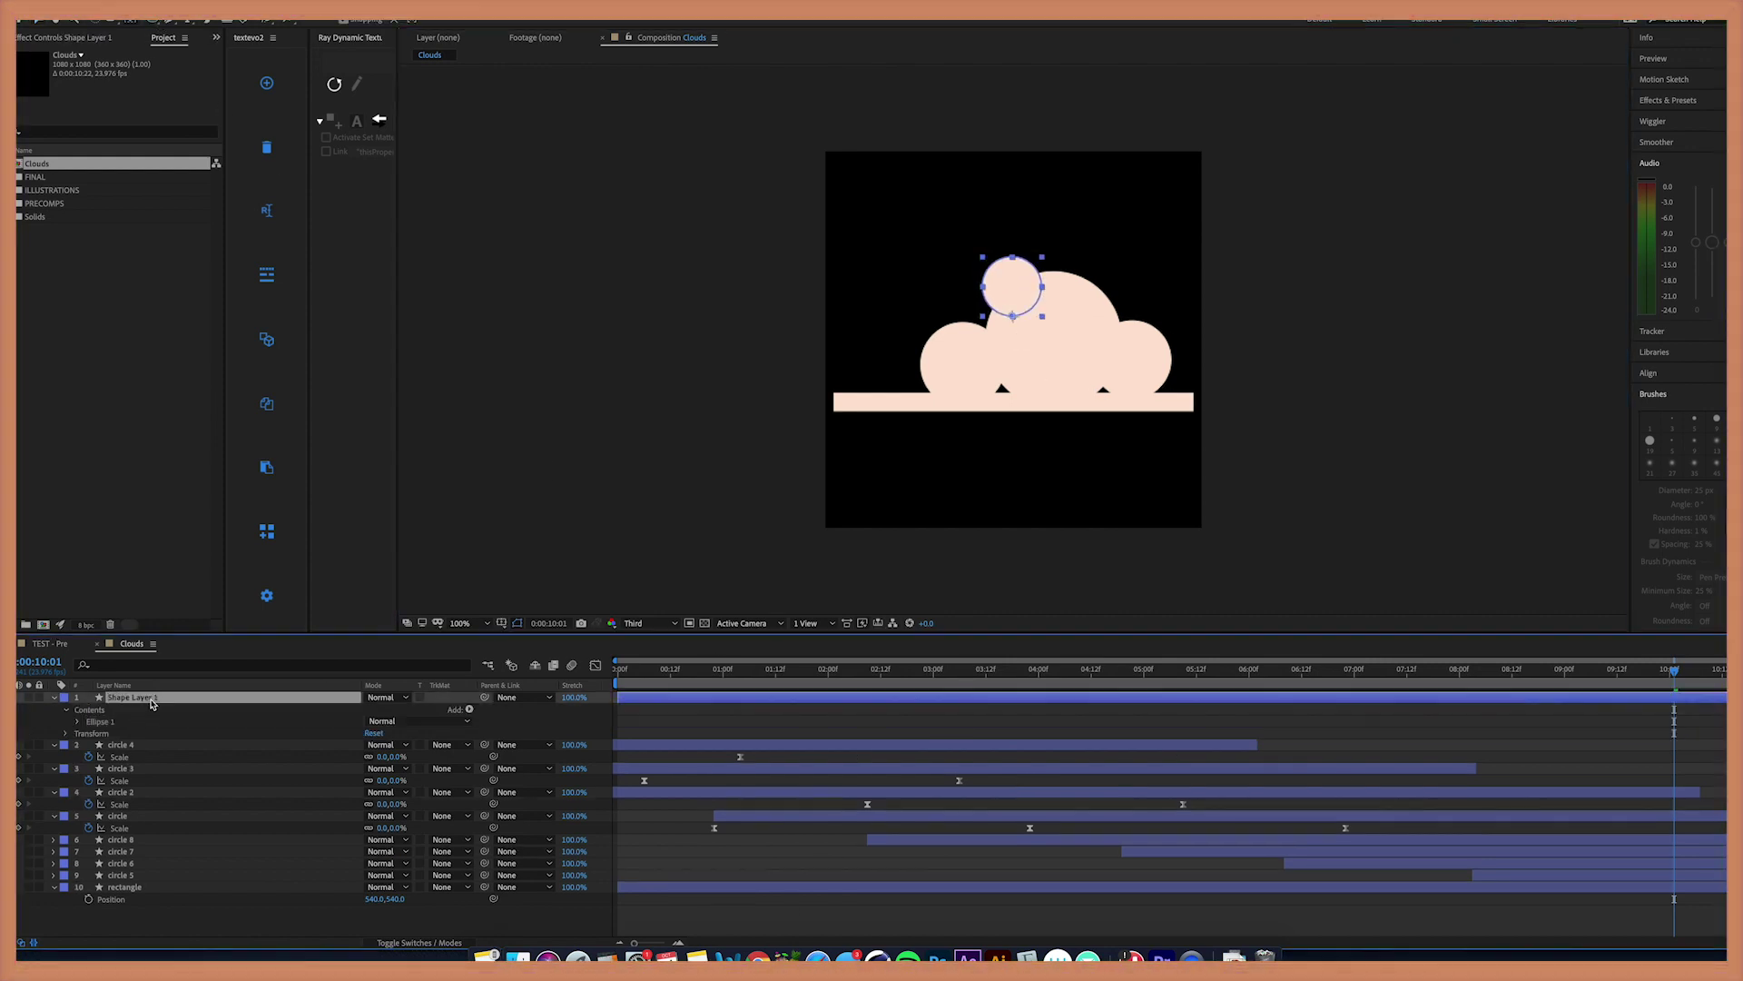
pyautogui.write('small circle')
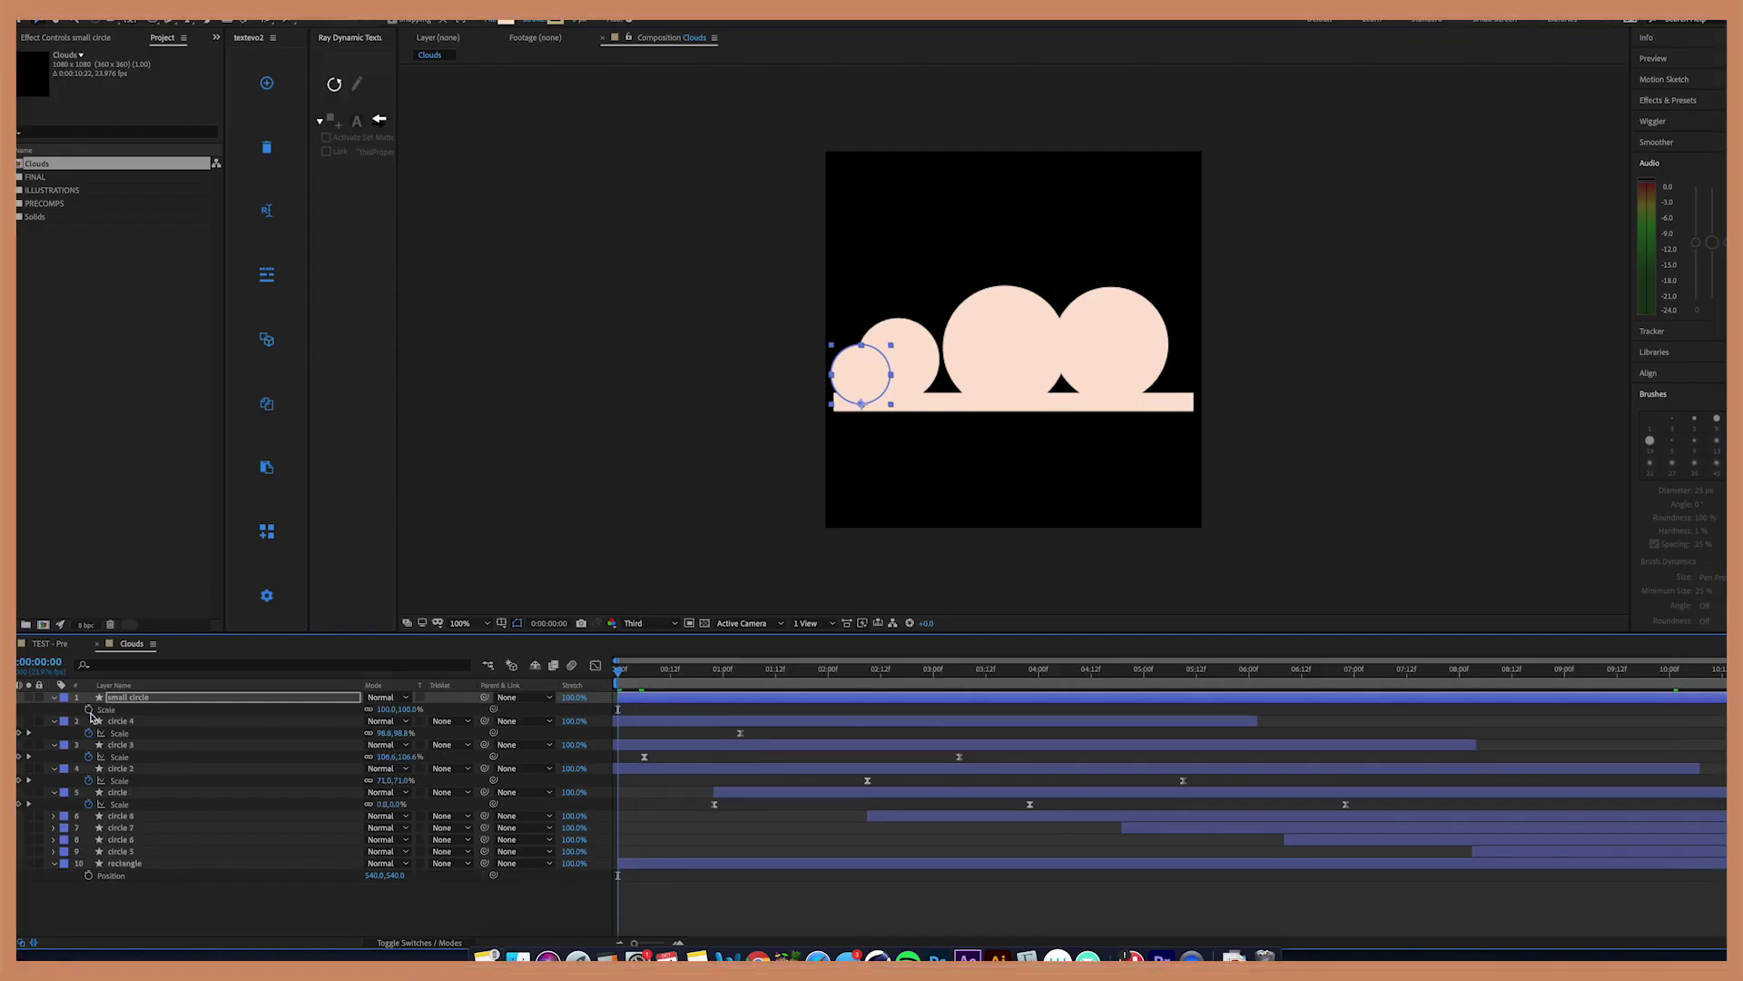
# Step: Keyframe the small circle's scale at 0% at the start of the composition
pyautogui.press('p')
pyautogui.press('p')
pyautogui.press('s')
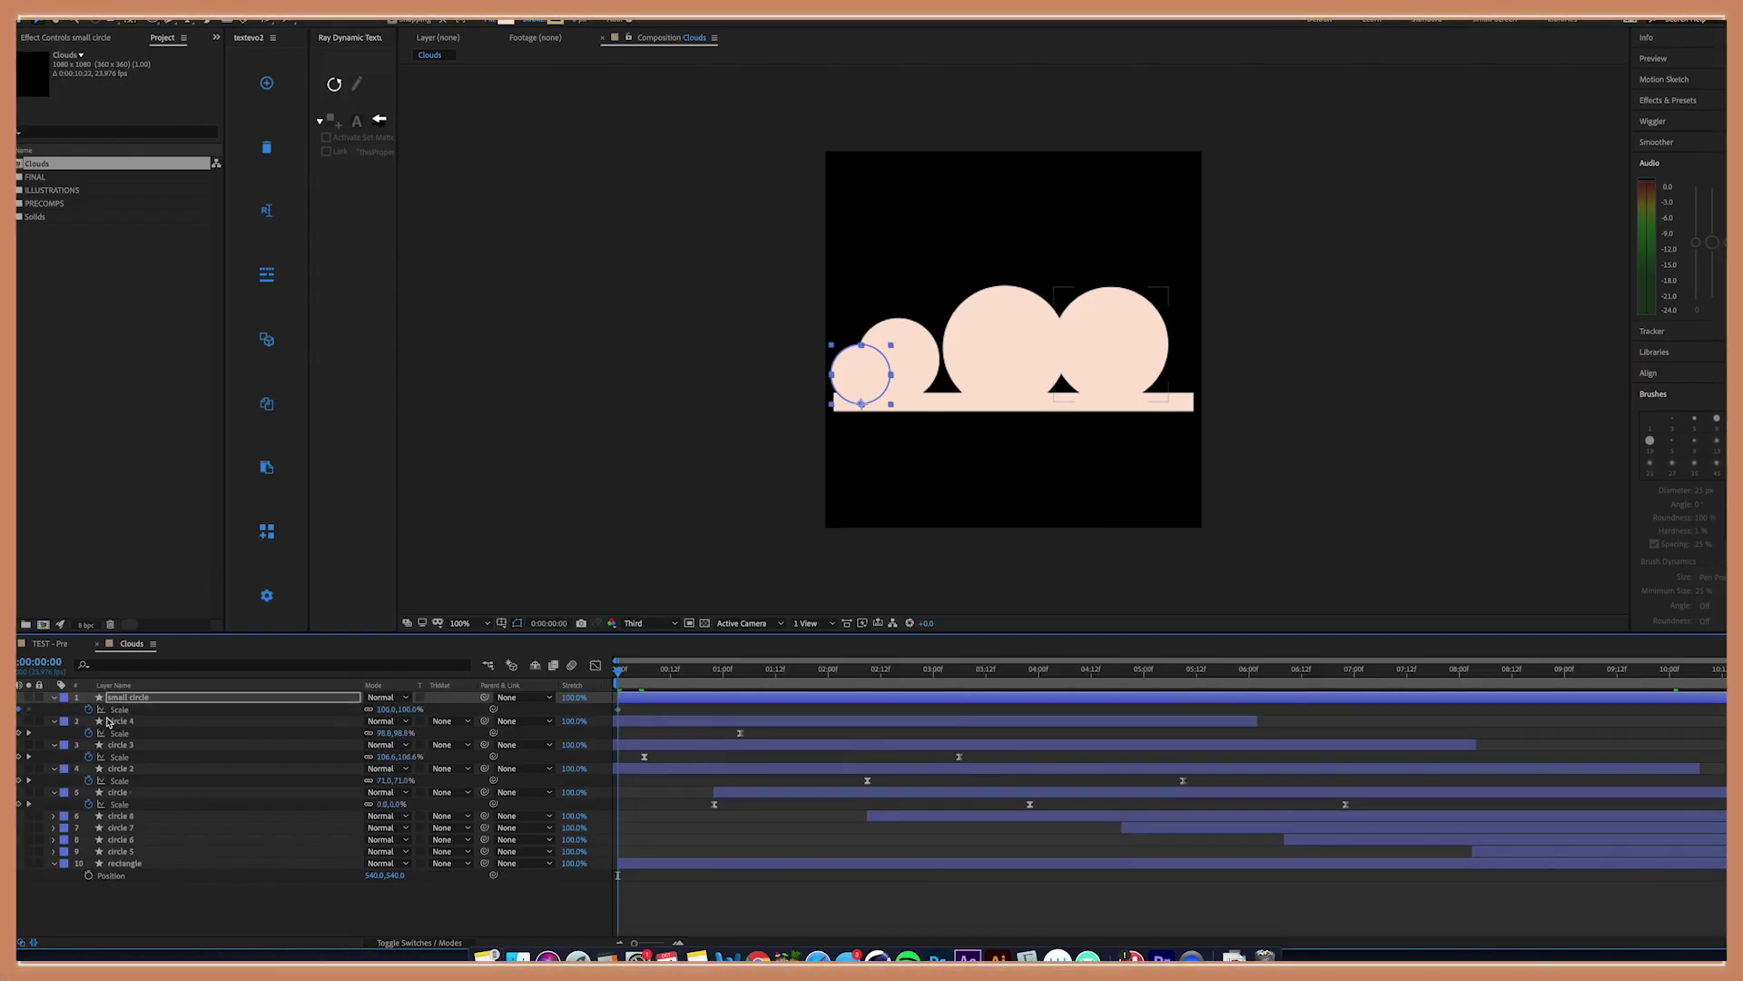
pyautogui.write('00')
pyautogui.press('Return')
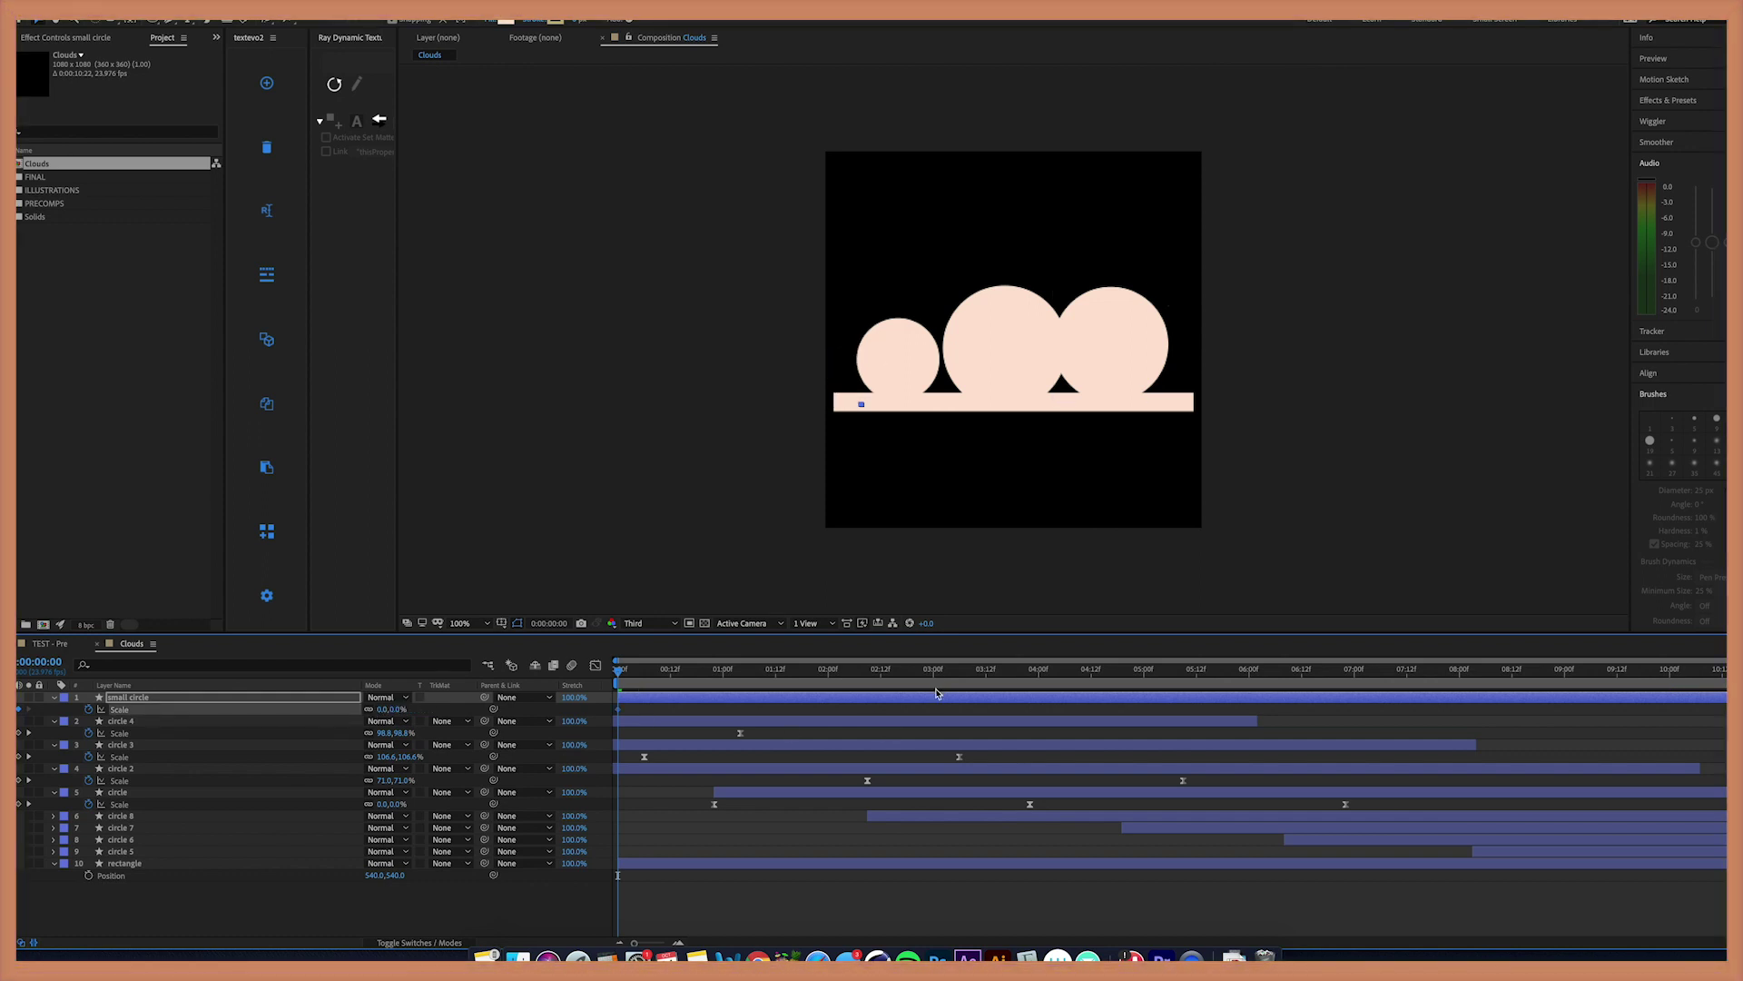
# Step: Keyframe the small circle's position along the bar to X 1023 at 6:00, and add a 0% scale keyframe at that time
pyautogui.hotkey('shift', 'p')
pyautogui.click(1251, 675)
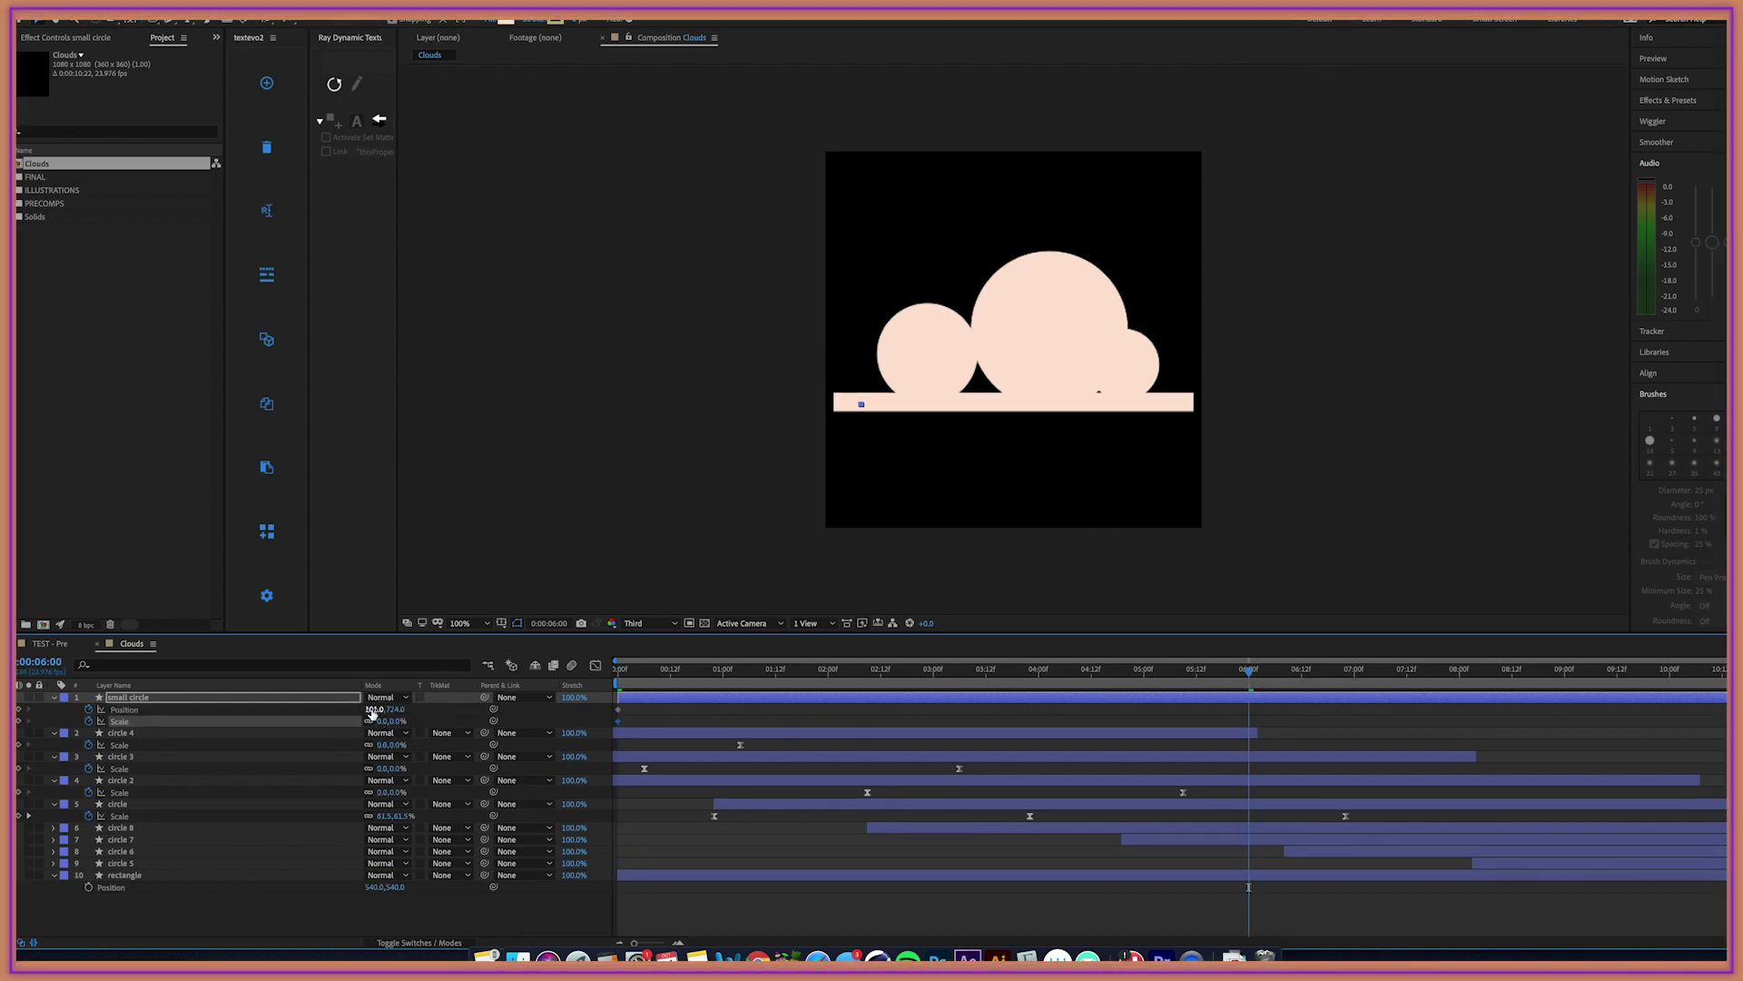
pyautogui.moveTo(372, 714); pyautogui.dragTo(599, 714)
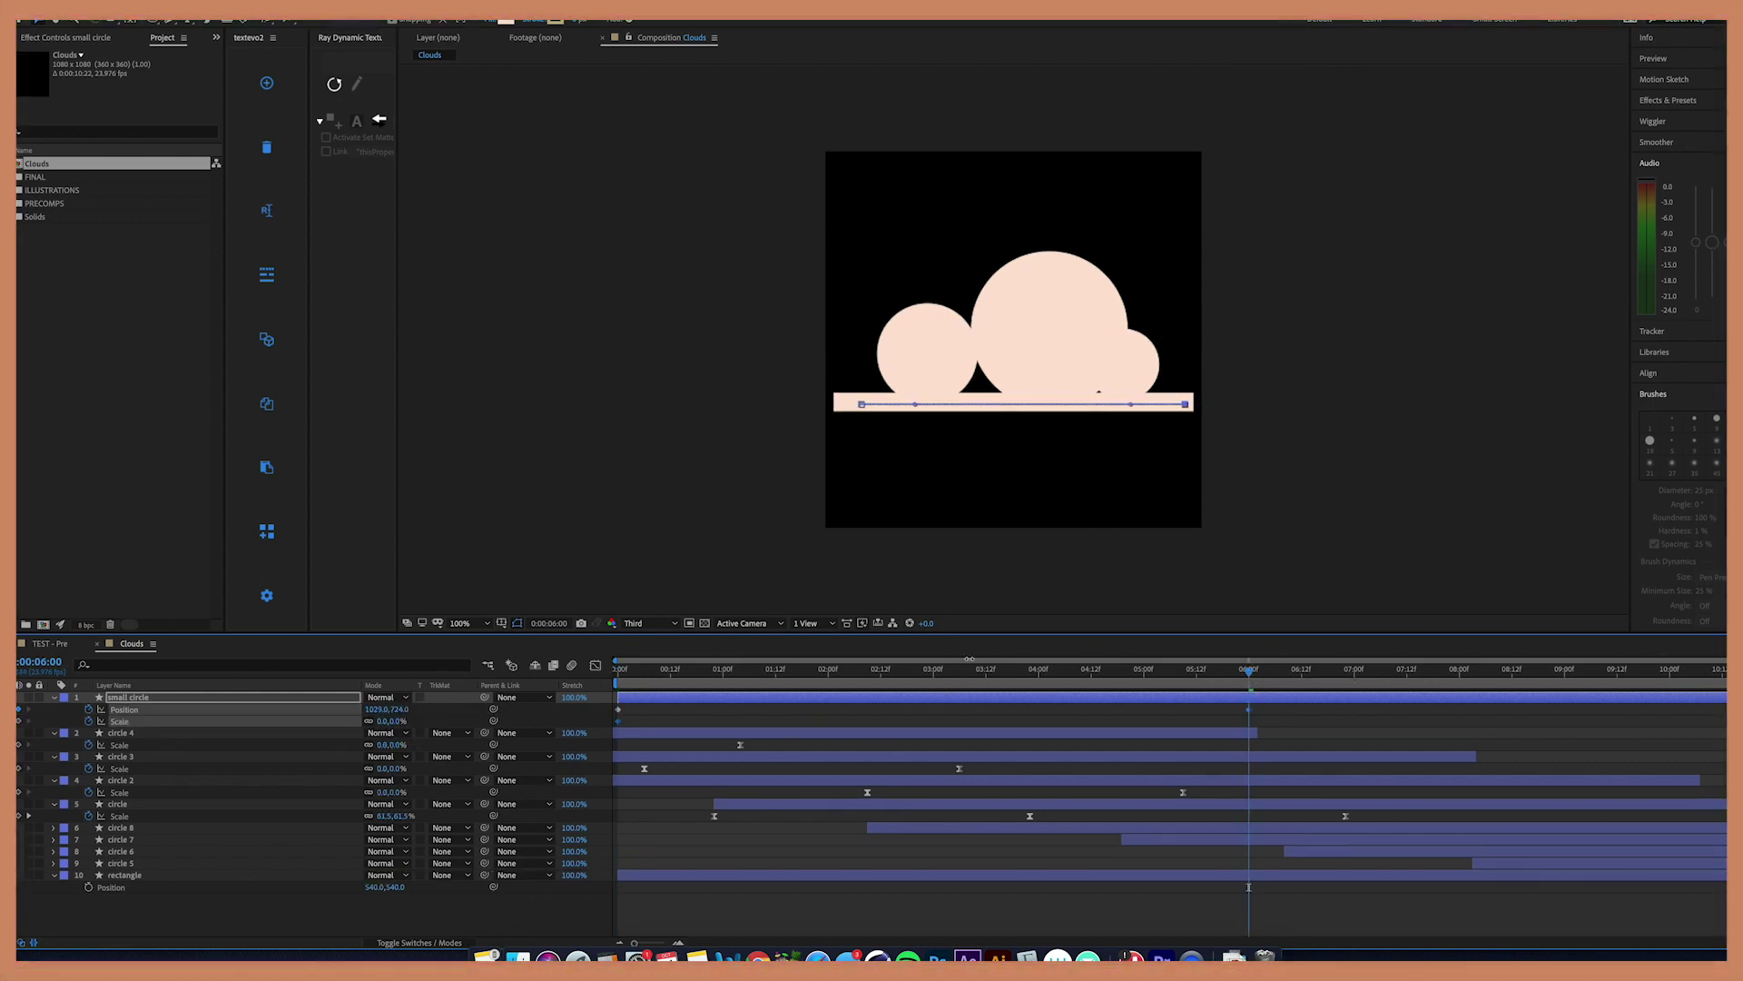
pyautogui.moveTo(375, 709); pyautogui.dragTo(586, 727)
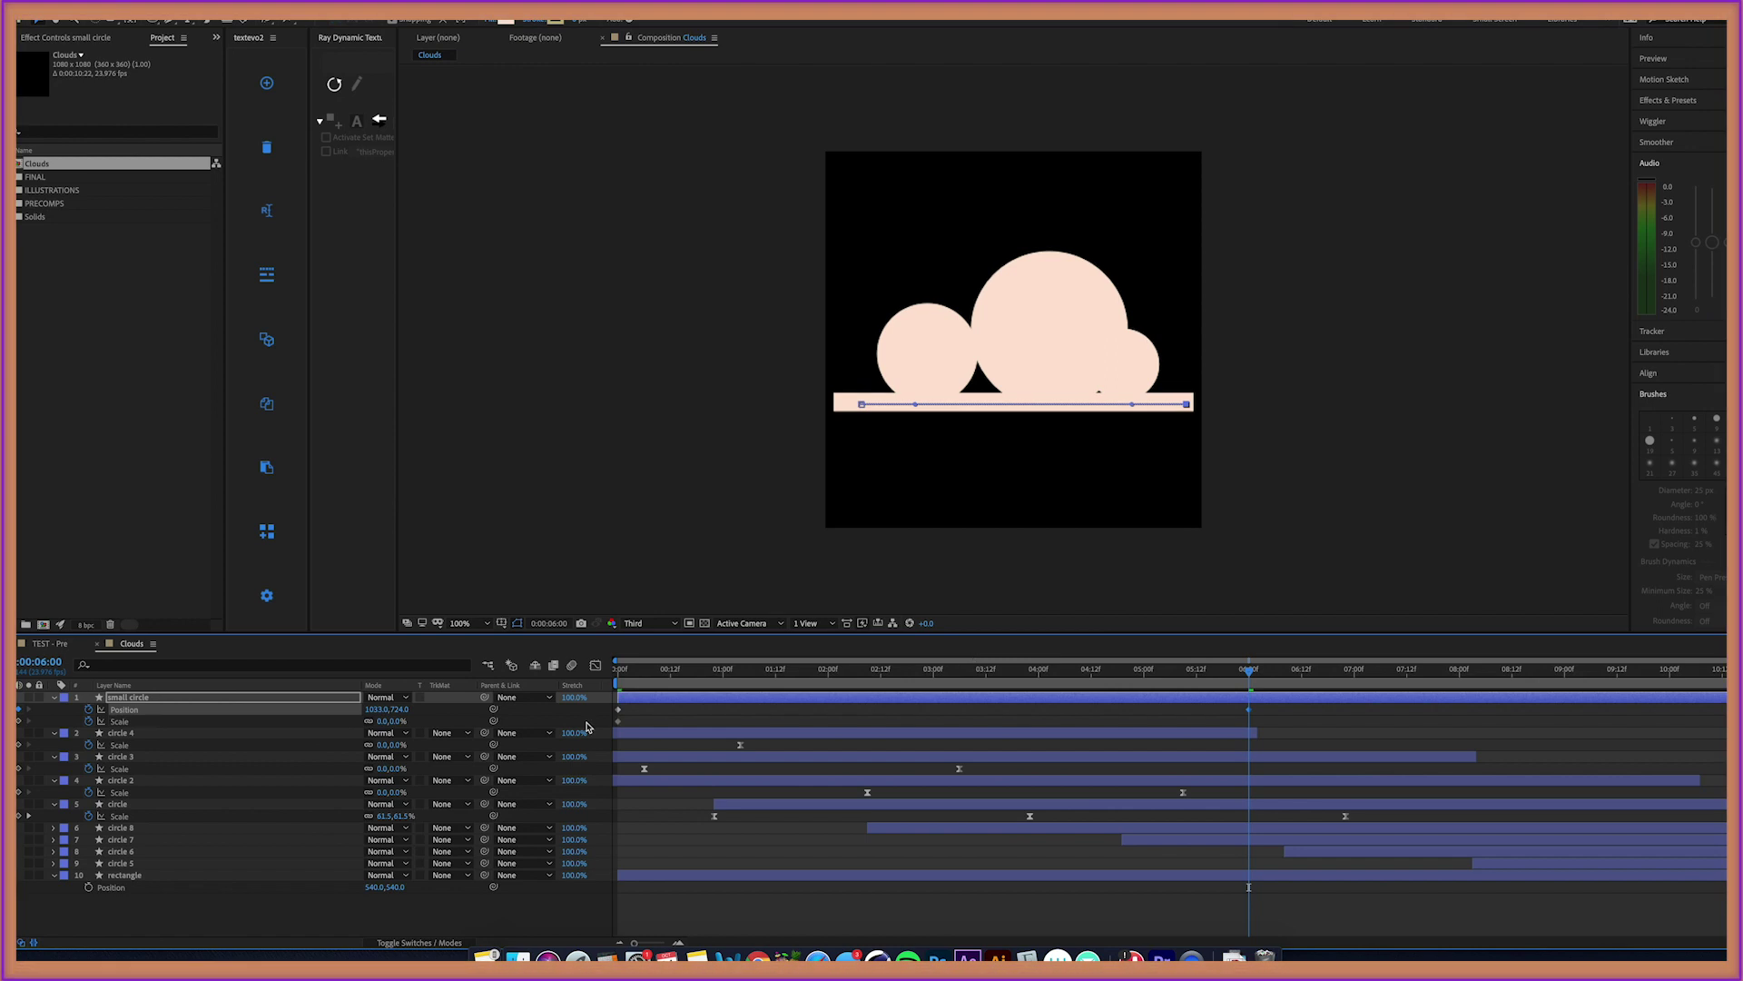
pyautogui.click(19, 721)
pyautogui.click(910, 679)
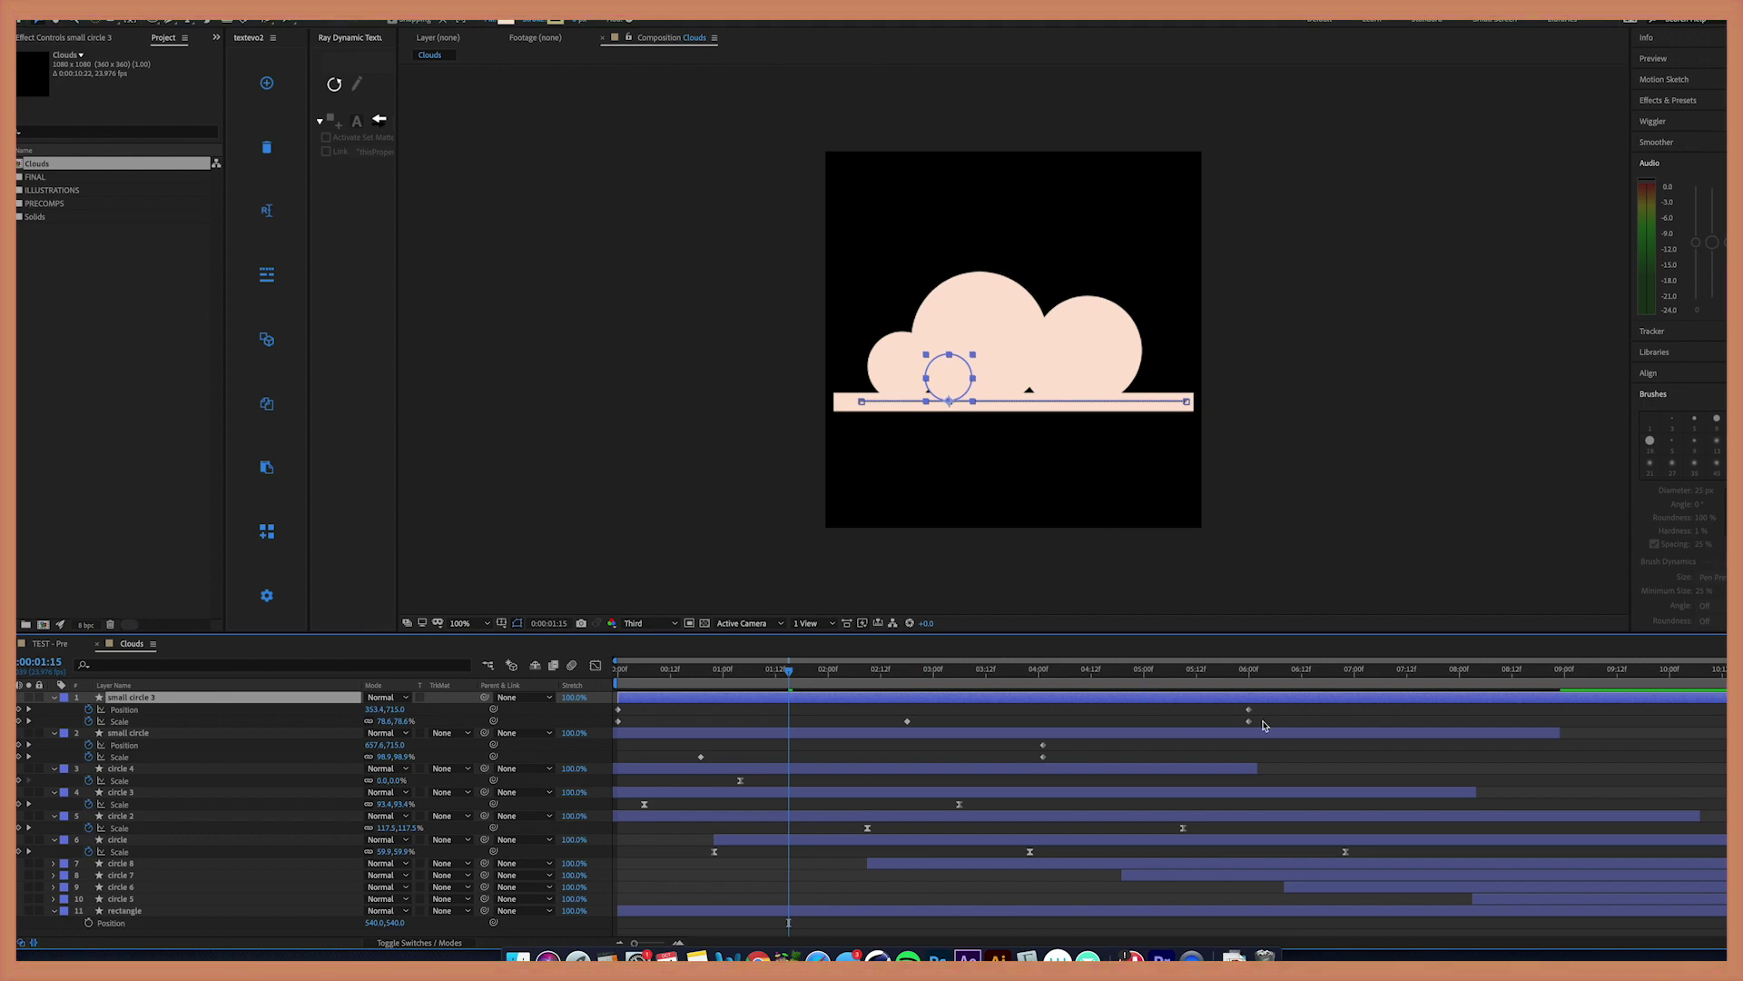
# Step: Apply Easy Ease to all of small circle 3's scale keyframes
pyautogui.moveTo(1263, 724); pyautogui.dragTo(611, 729)
pyautogui.rightClick(619, 722)
pyautogui.moveTo(694, 884)
pyautogui.click(808, 851)
# Step: Reshape small circle 3's scale curve in the graph editor so it grows quickly at the start and shrinks quickly at the end
pyautogui.click(595, 666)
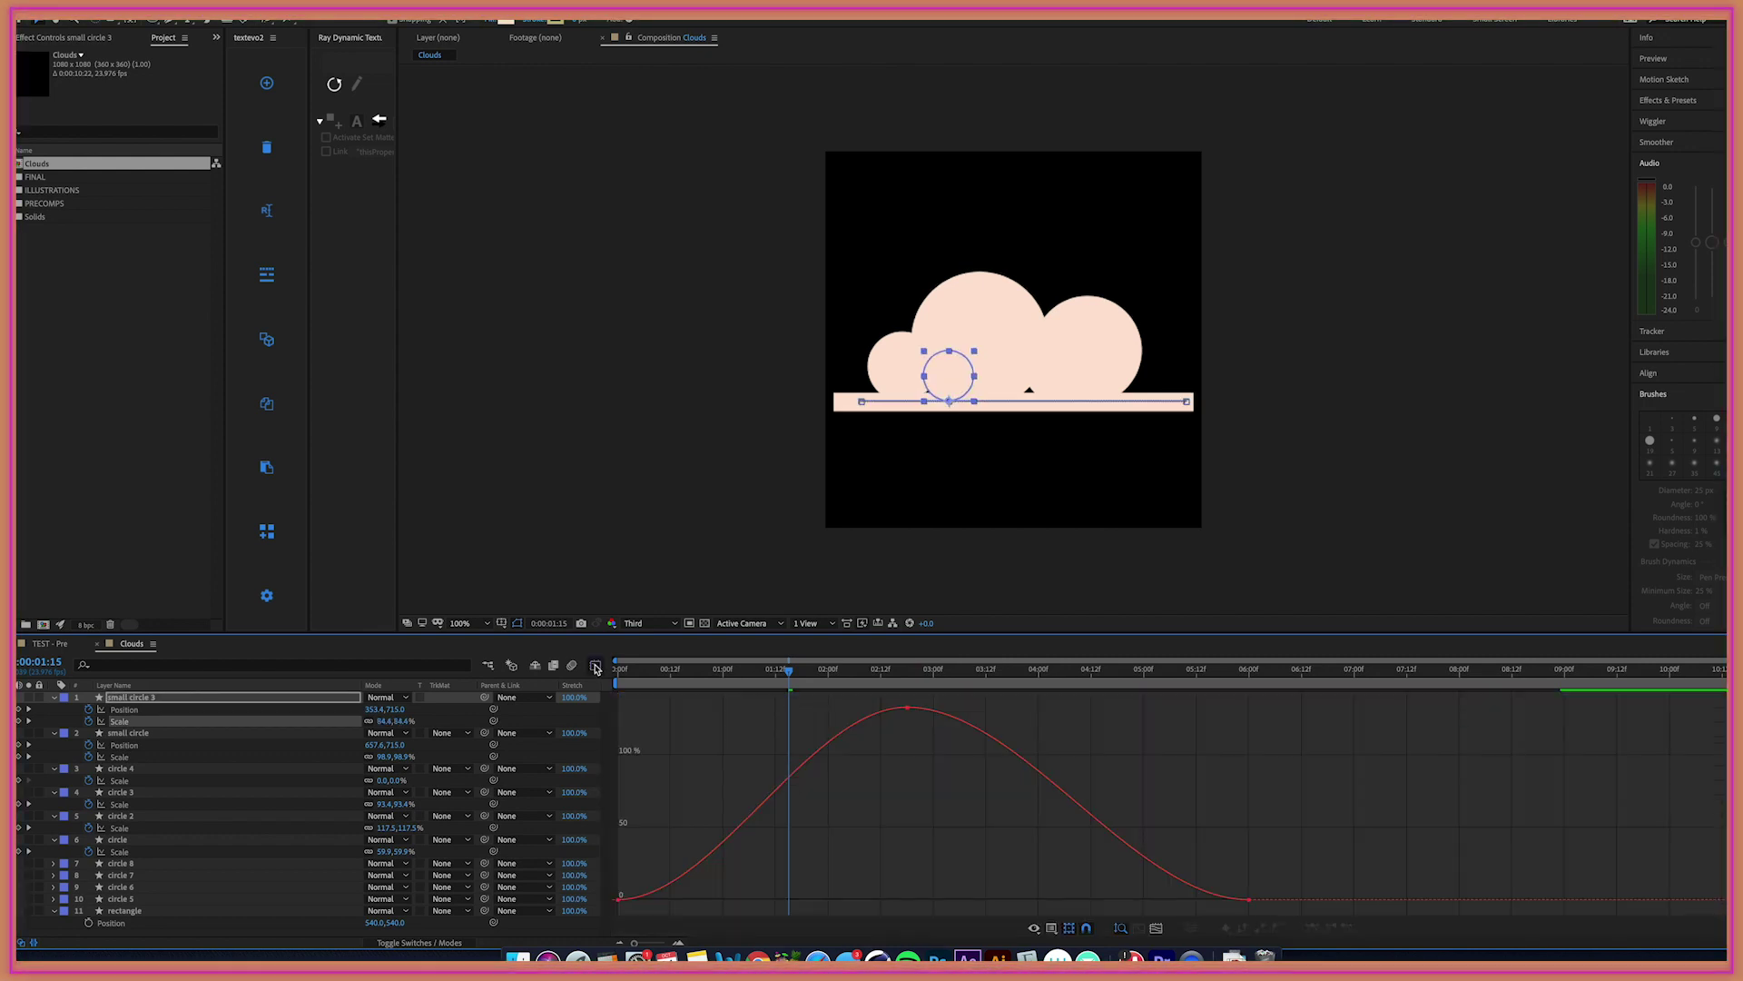
pyautogui.click(619, 900)
pyautogui.moveTo(713, 900); pyautogui.dragTo(595, 746)
pyautogui.click(1248, 900)
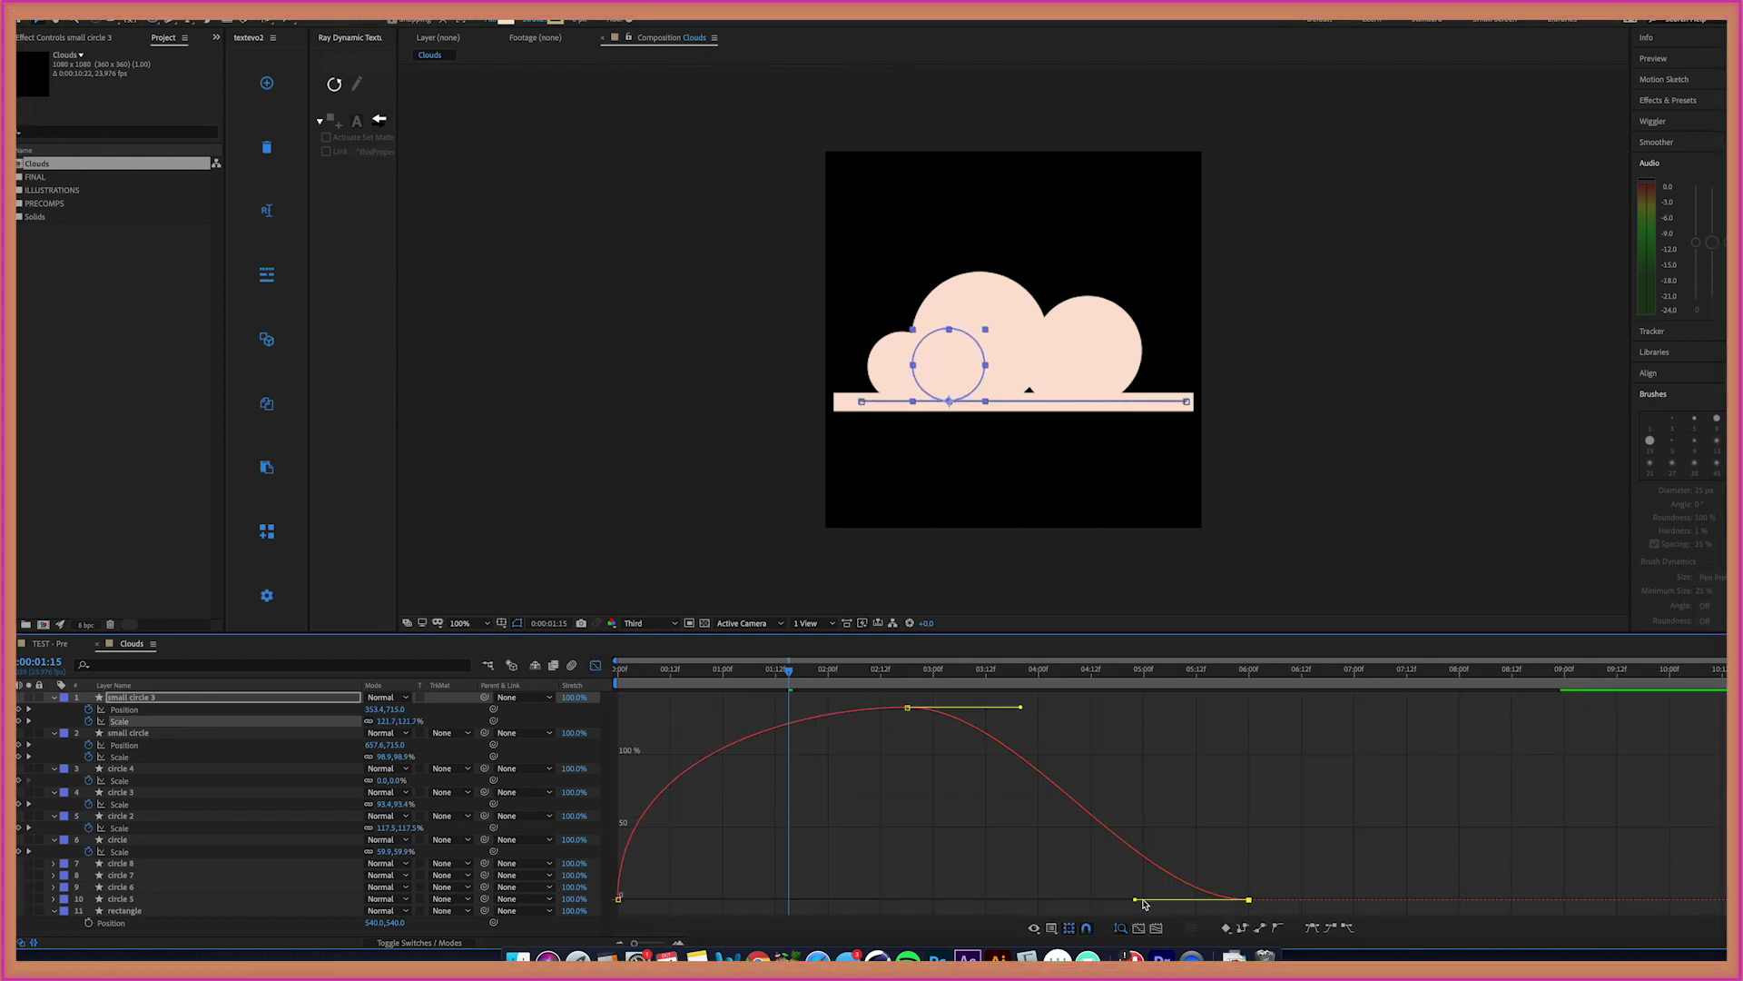
pyautogui.moveTo(1137, 900); pyautogui.dragTo(1283, 745)
pyautogui.click(595, 665)
# Step: Solo small circle 3, preview its animation from the start, and unsolo it
pyautogui.click(28, 697)
pyautogui.press('Home')
pyautogui.press('space')
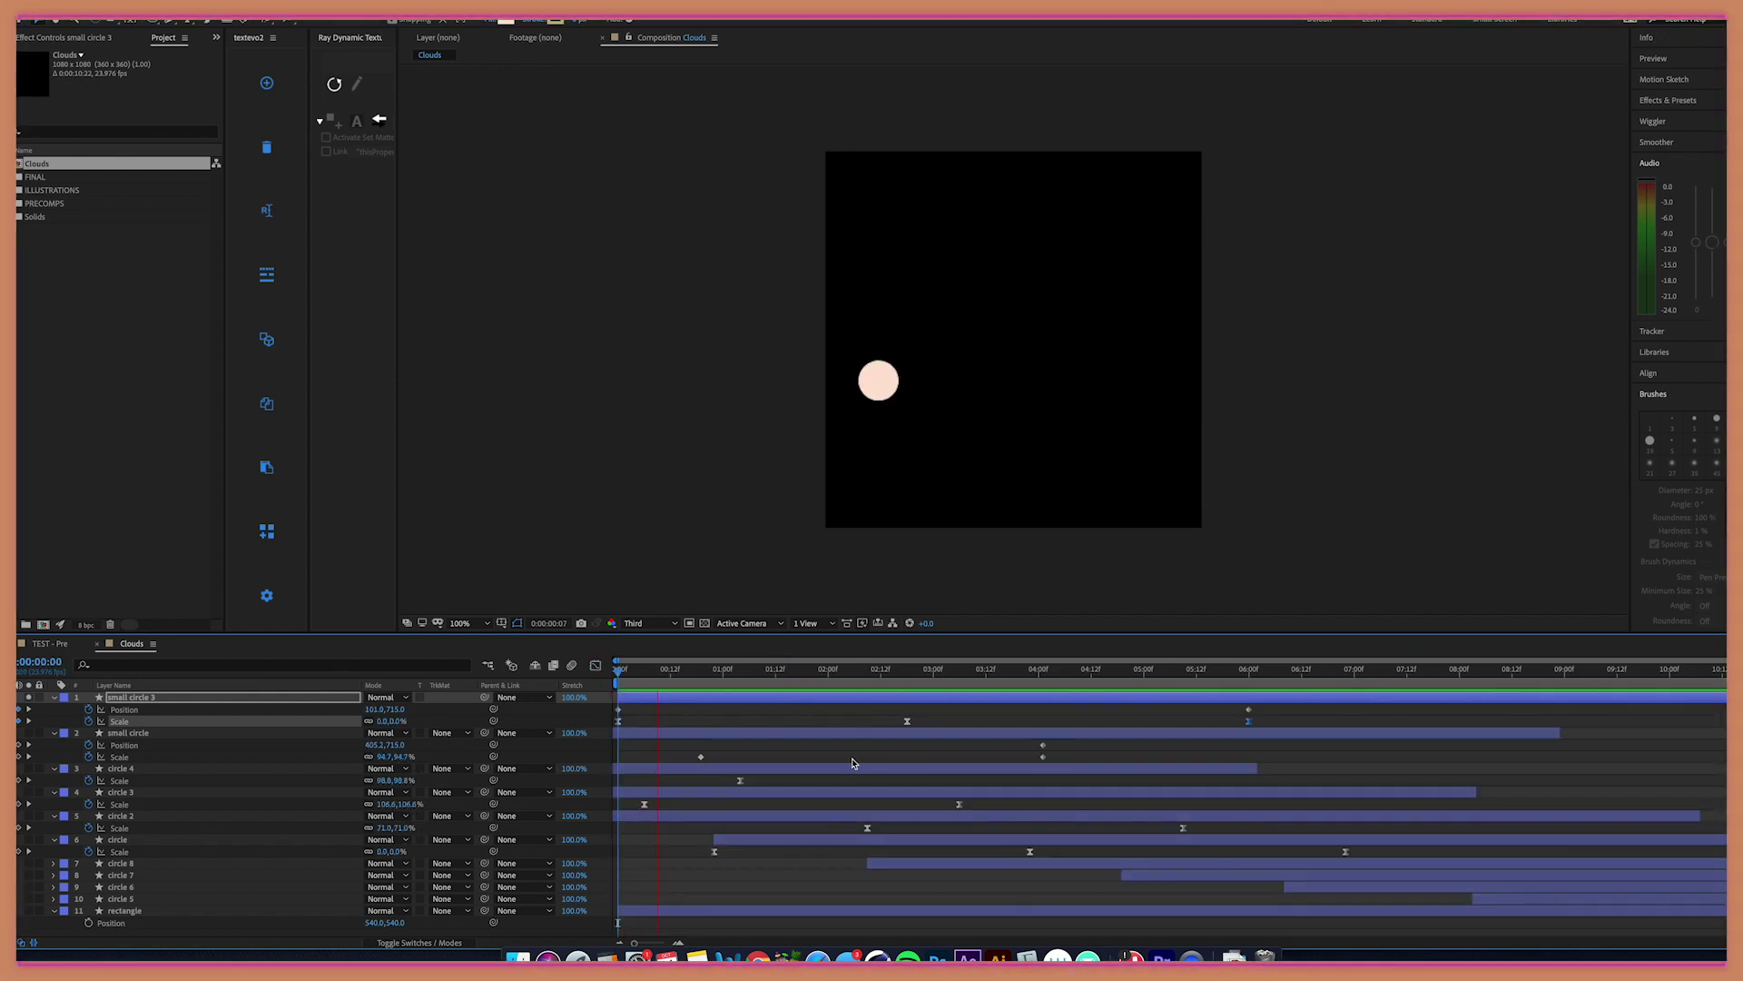
pyautogui.press('space')
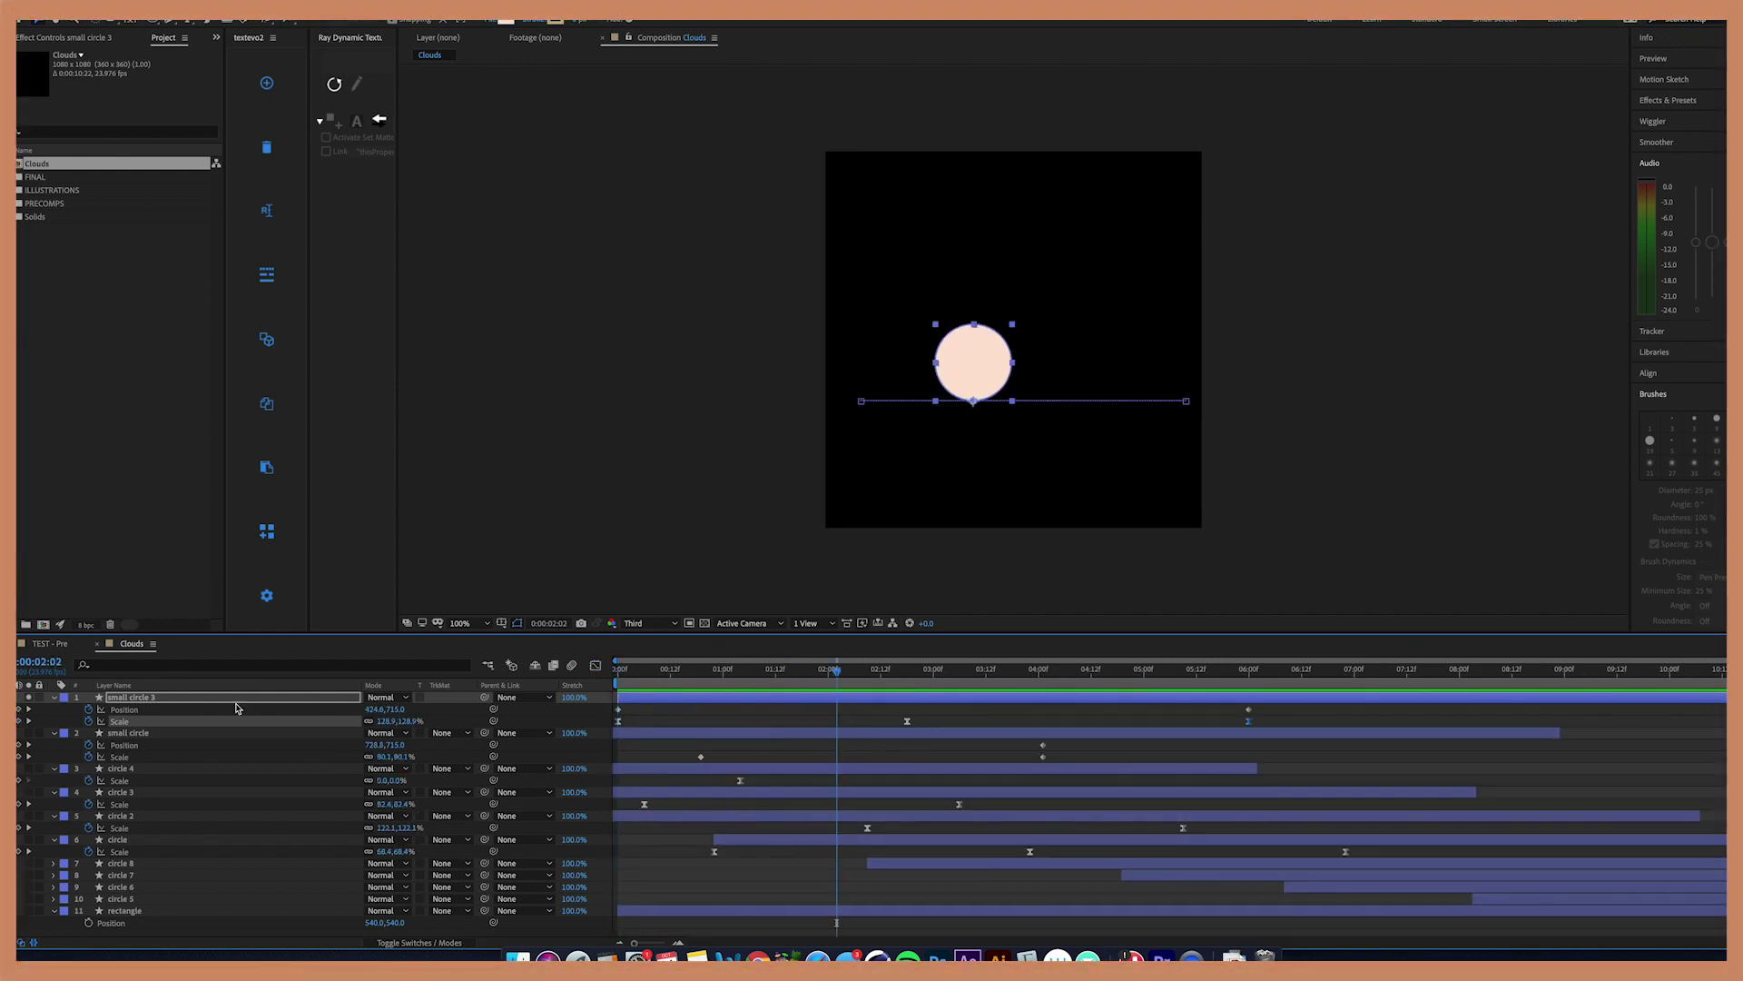
pyautogui.click(28, 697)
# Step: Shift the small circle 3 layer earlier in time and duplicate it
pyautogui.click(888, 698)
pyautogui.moveTo(919, 698); pyautogui.dragTo(522, 699)
pyautogui.press('super+d')
pyautogui.press('Home')
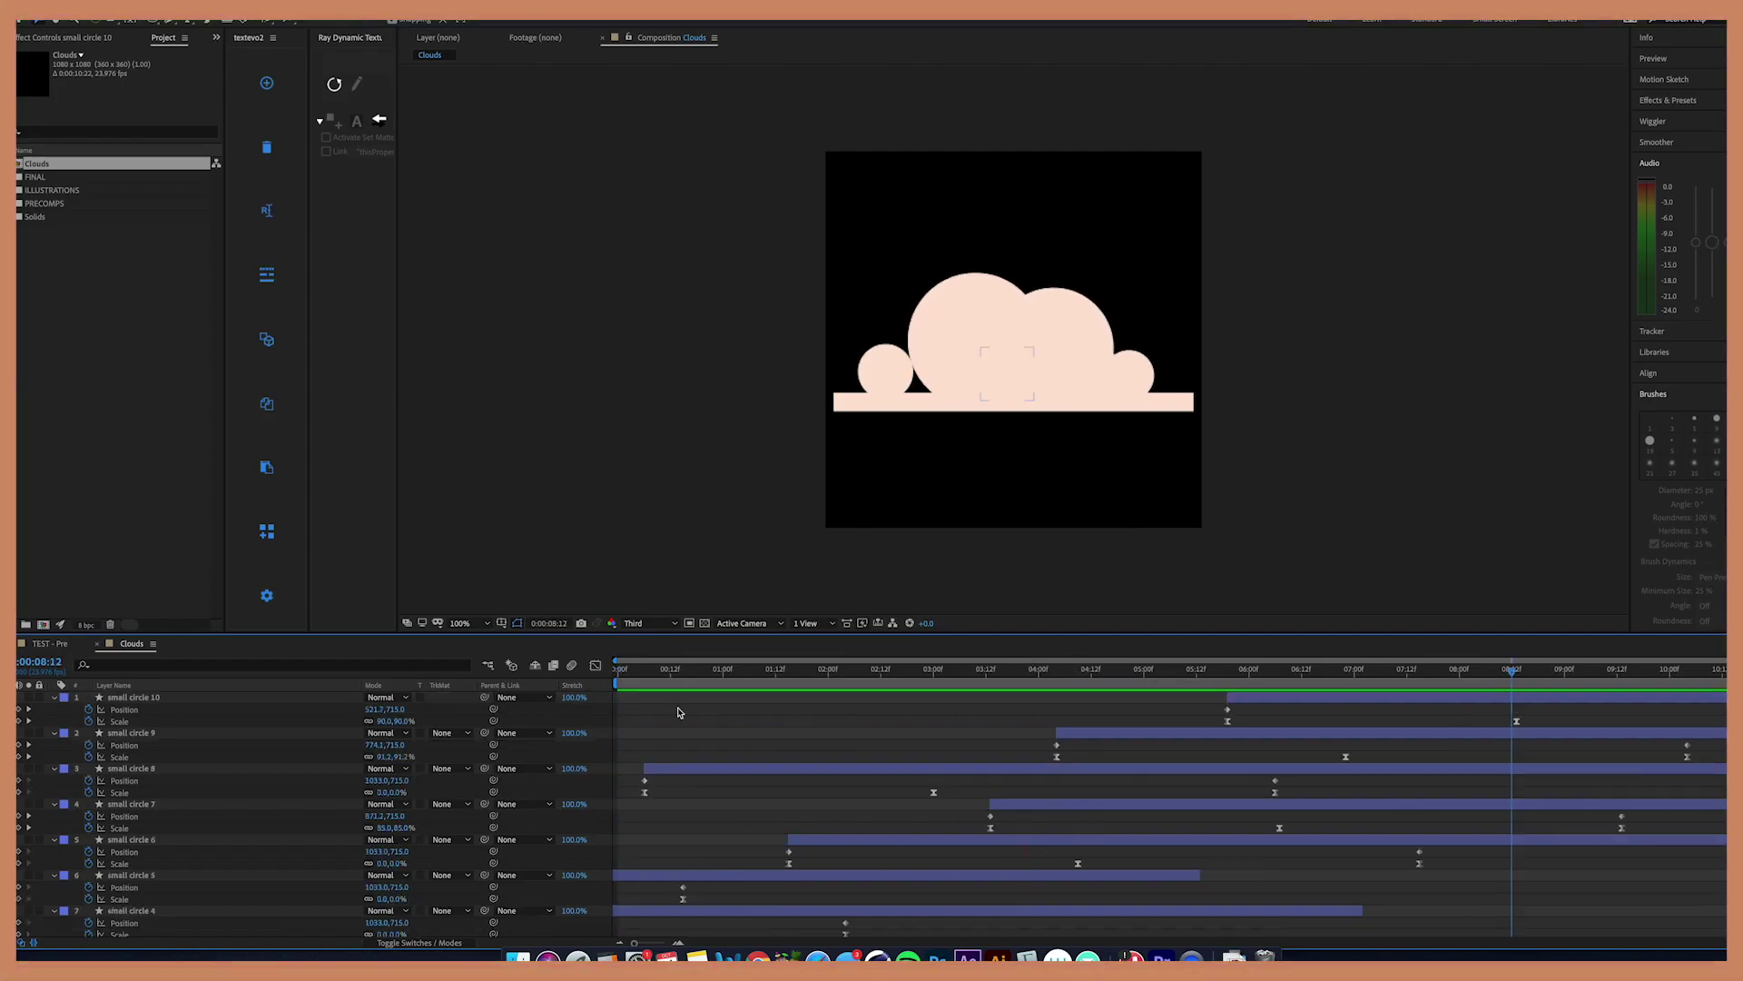
# Step: Pre-compose all the circle layers and the rectangle into a composition named Clouds Pre
pyautogui.press('u')
pyautogui.click(162, 699)
pyautogui.keyDown('shift'); pyautogui.click(134, 899); pyautogui.keyUp('shift')
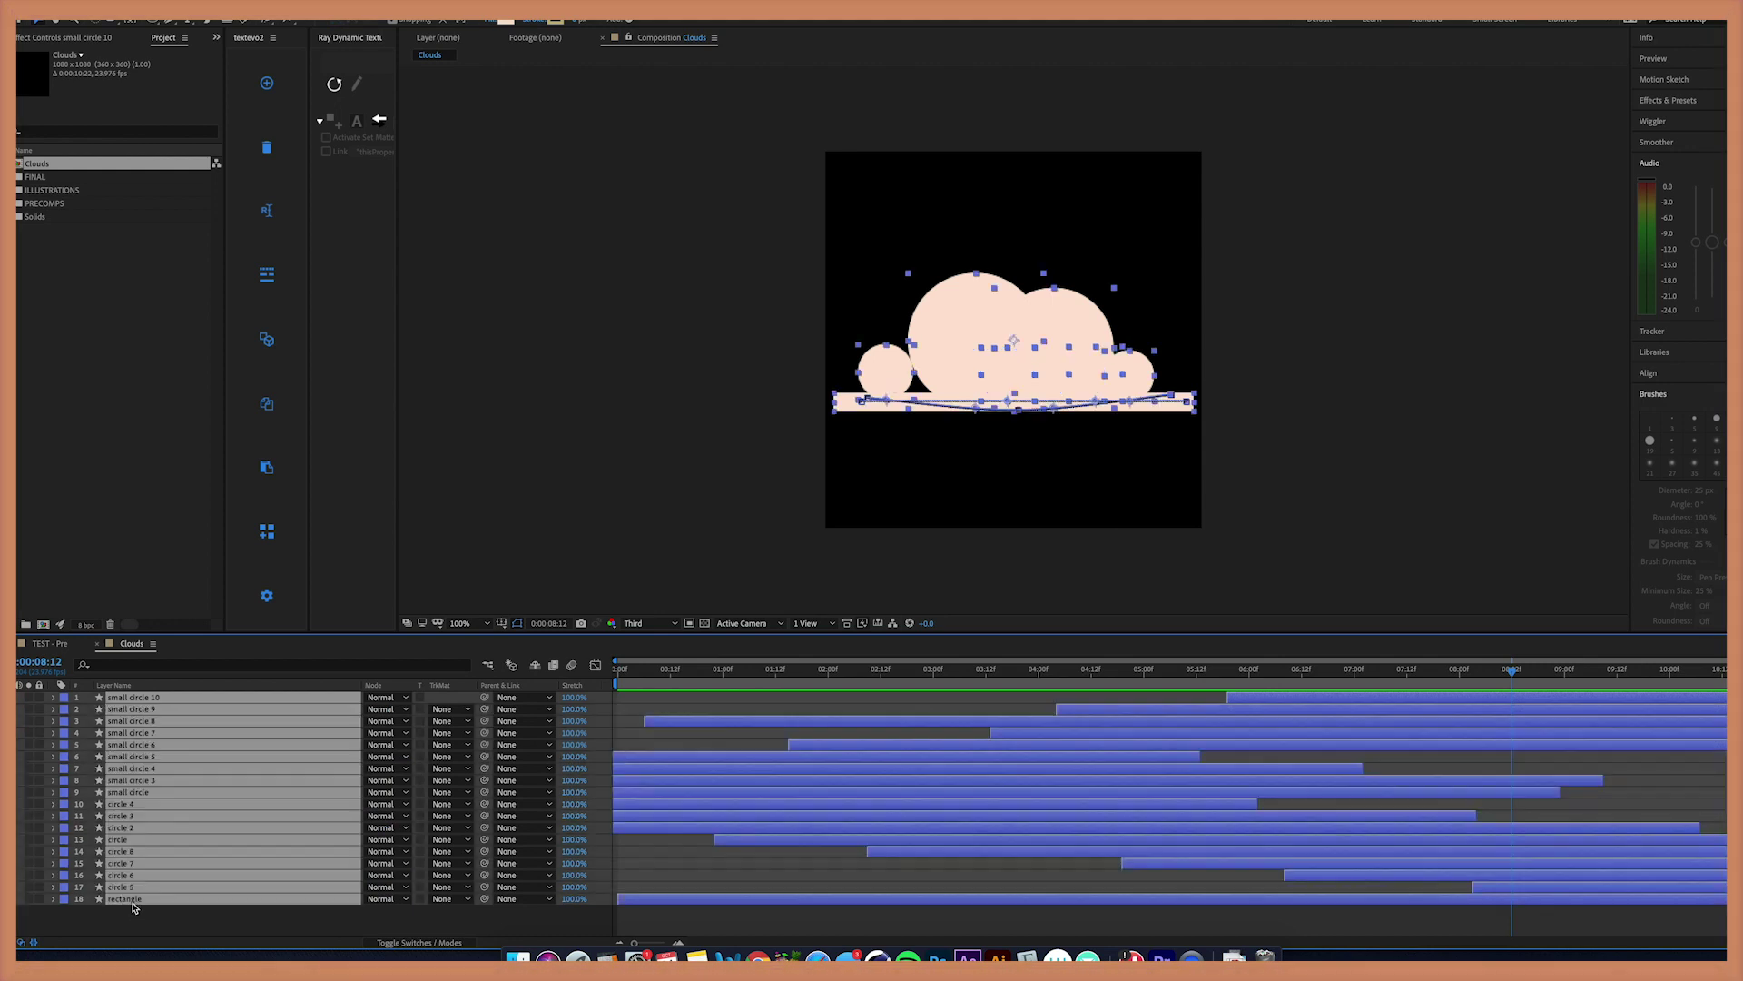
pyautogui.rightClick(132, 903)
pyautogui.click(181, 894)
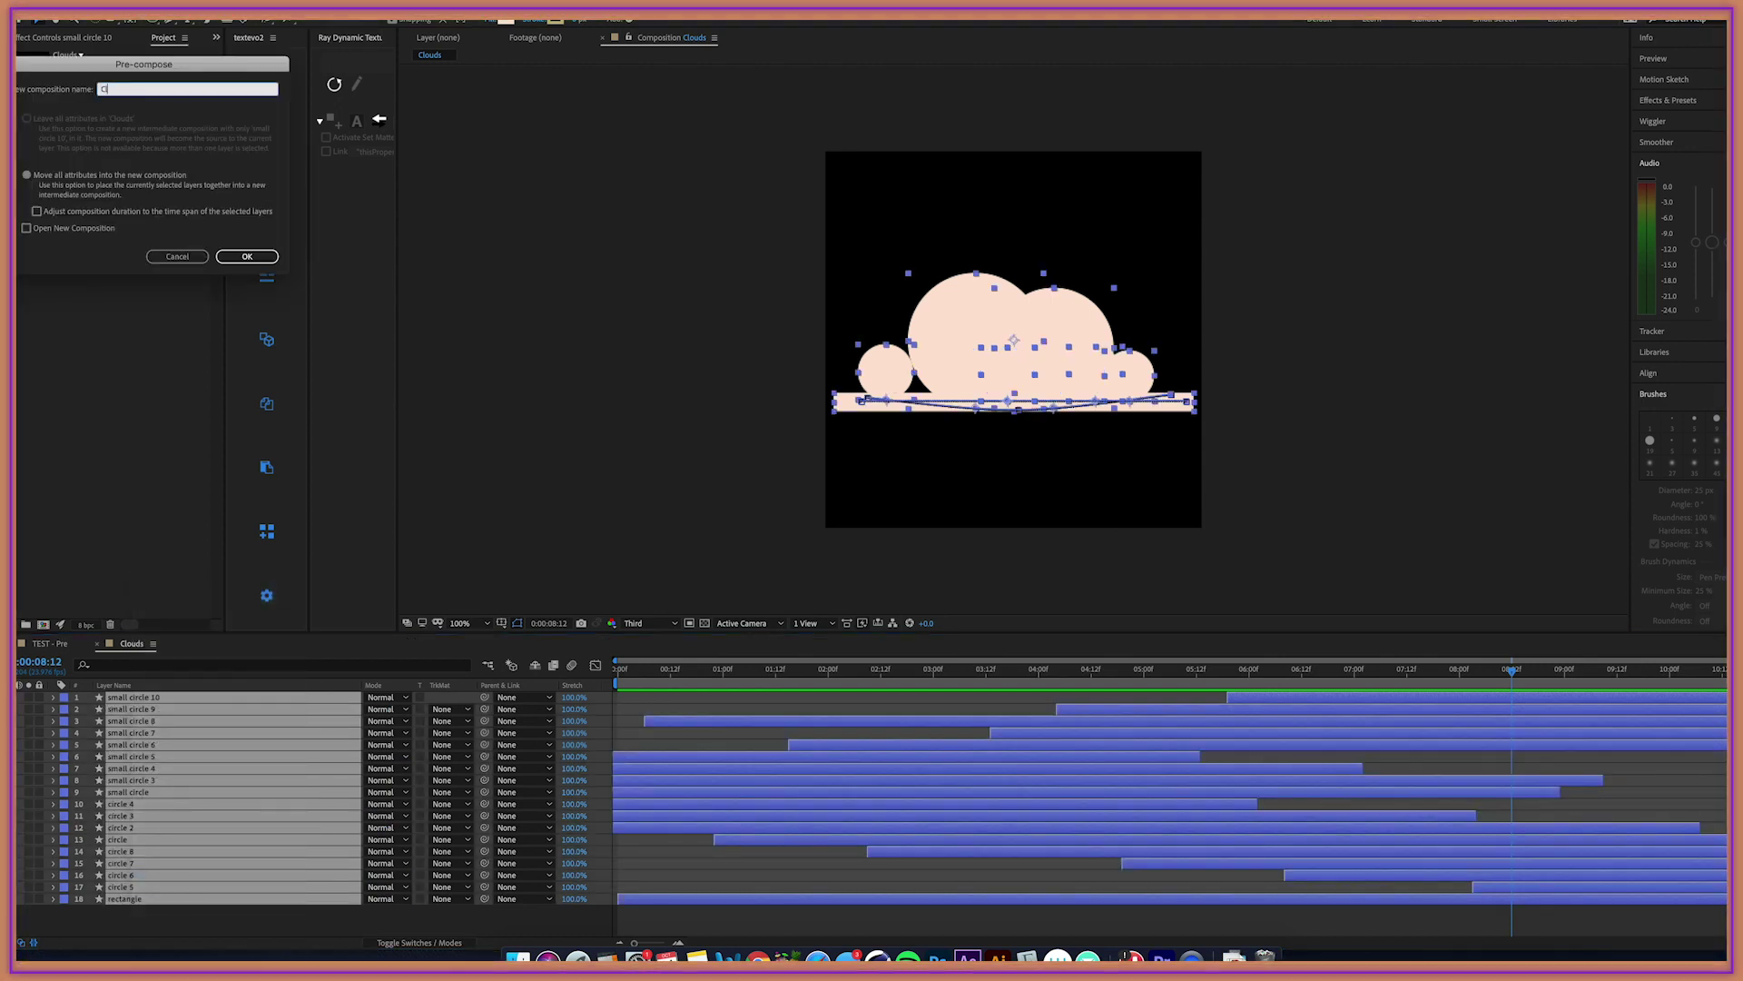
pyautogui.press('Return')
# Step: Apply Gaussian Blur to the Clouds Pre layer with a blurriness of about 74
pyautogui.hotkey('ctrl', 'space')
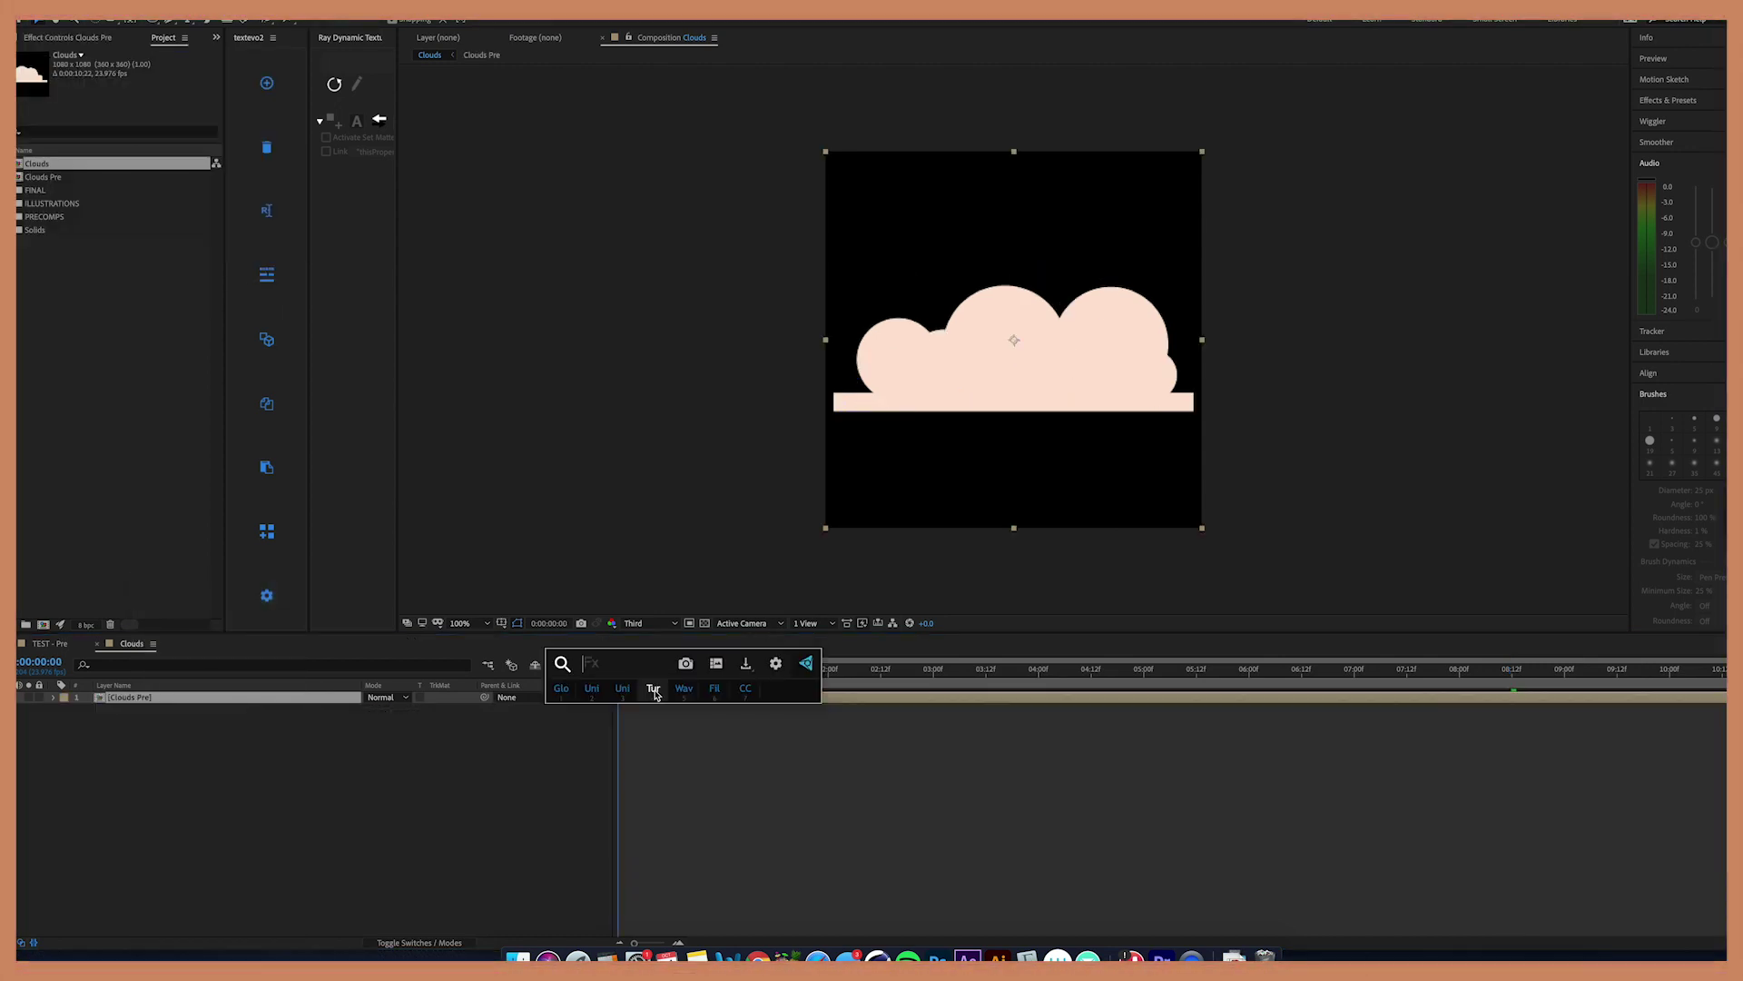
pyautogui.write('gau')
pyautogui.press('Return')
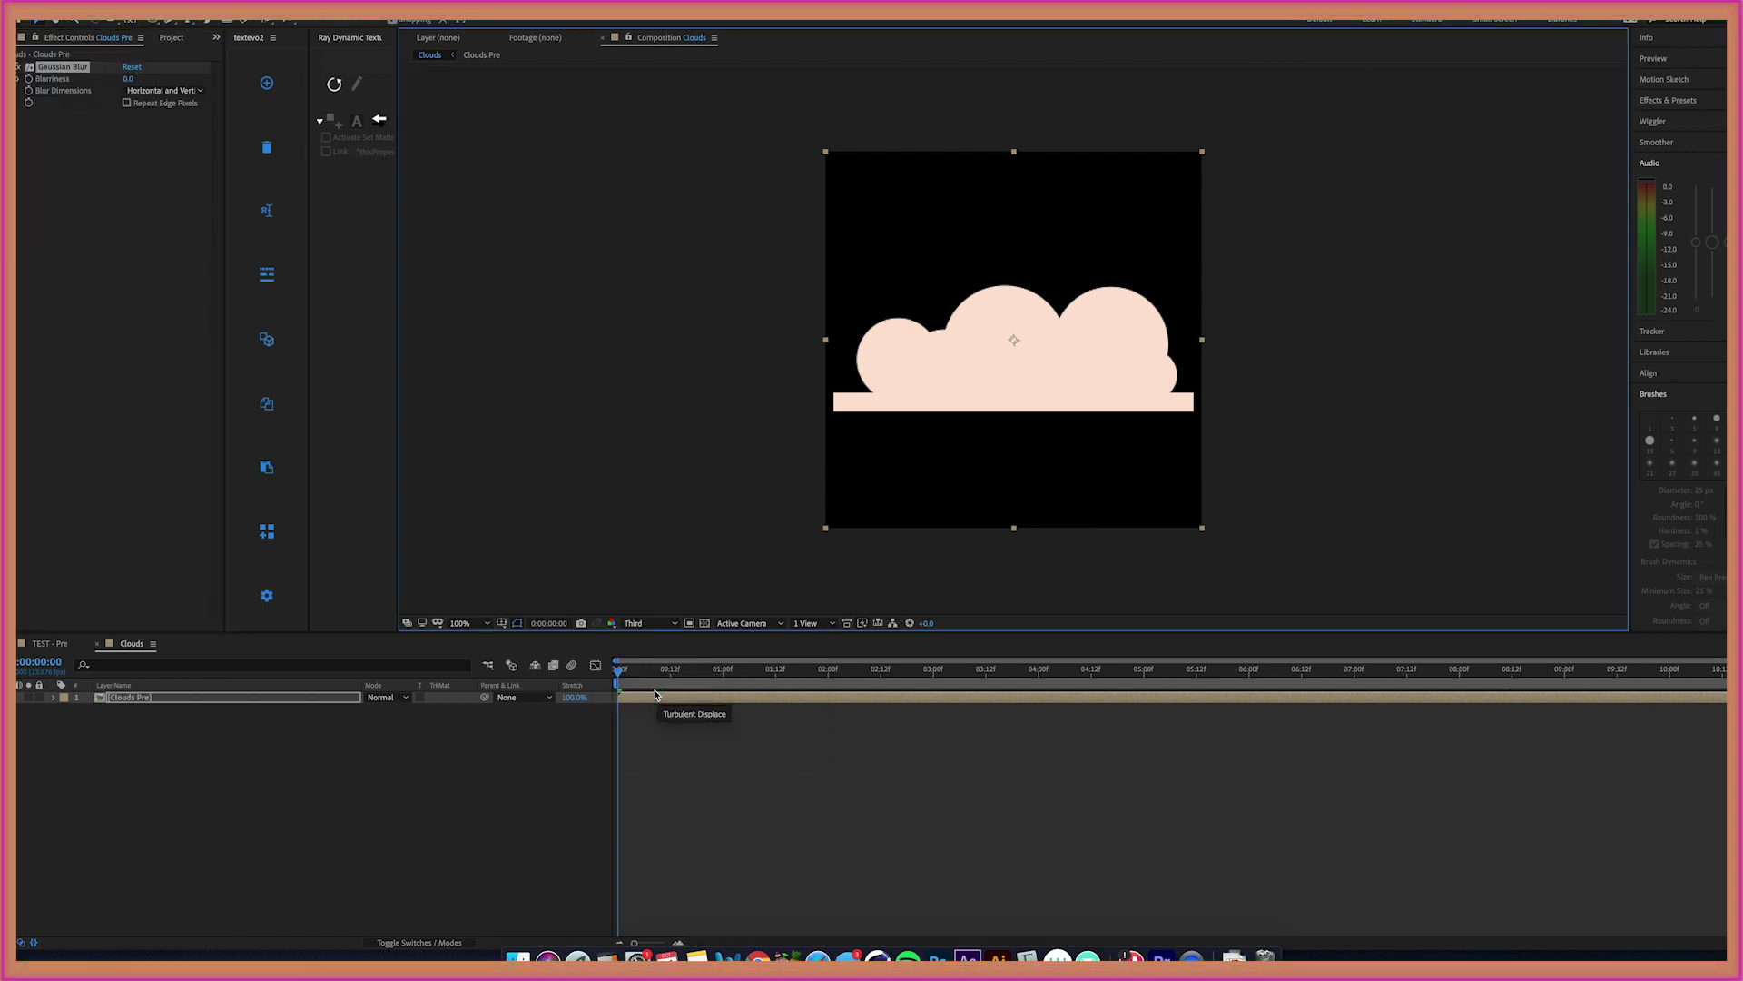
pyautogui.moveTo(129, 83); pyautogui.dragTo(652, 55)
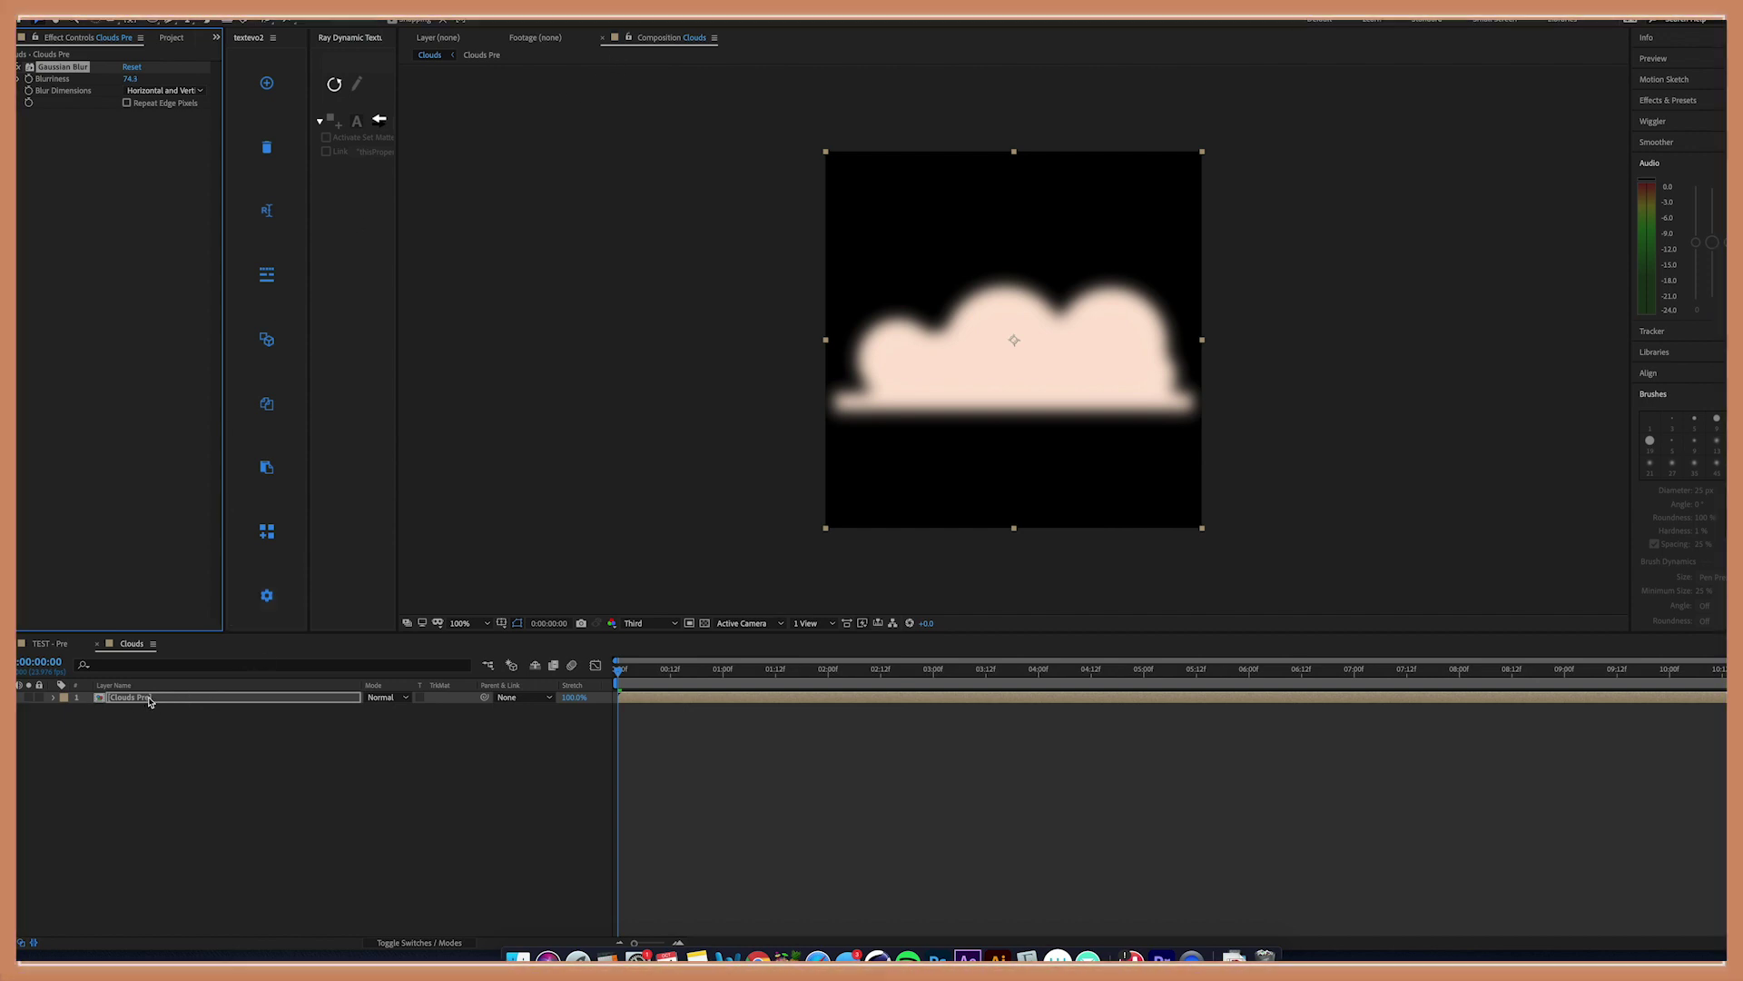
# Step: Add a Levels effect to the Clouds Pre layer and set its channel to Alpha
pyautogui.click(150, 700)
pyautogui.hotkey('ctrl', 'space')
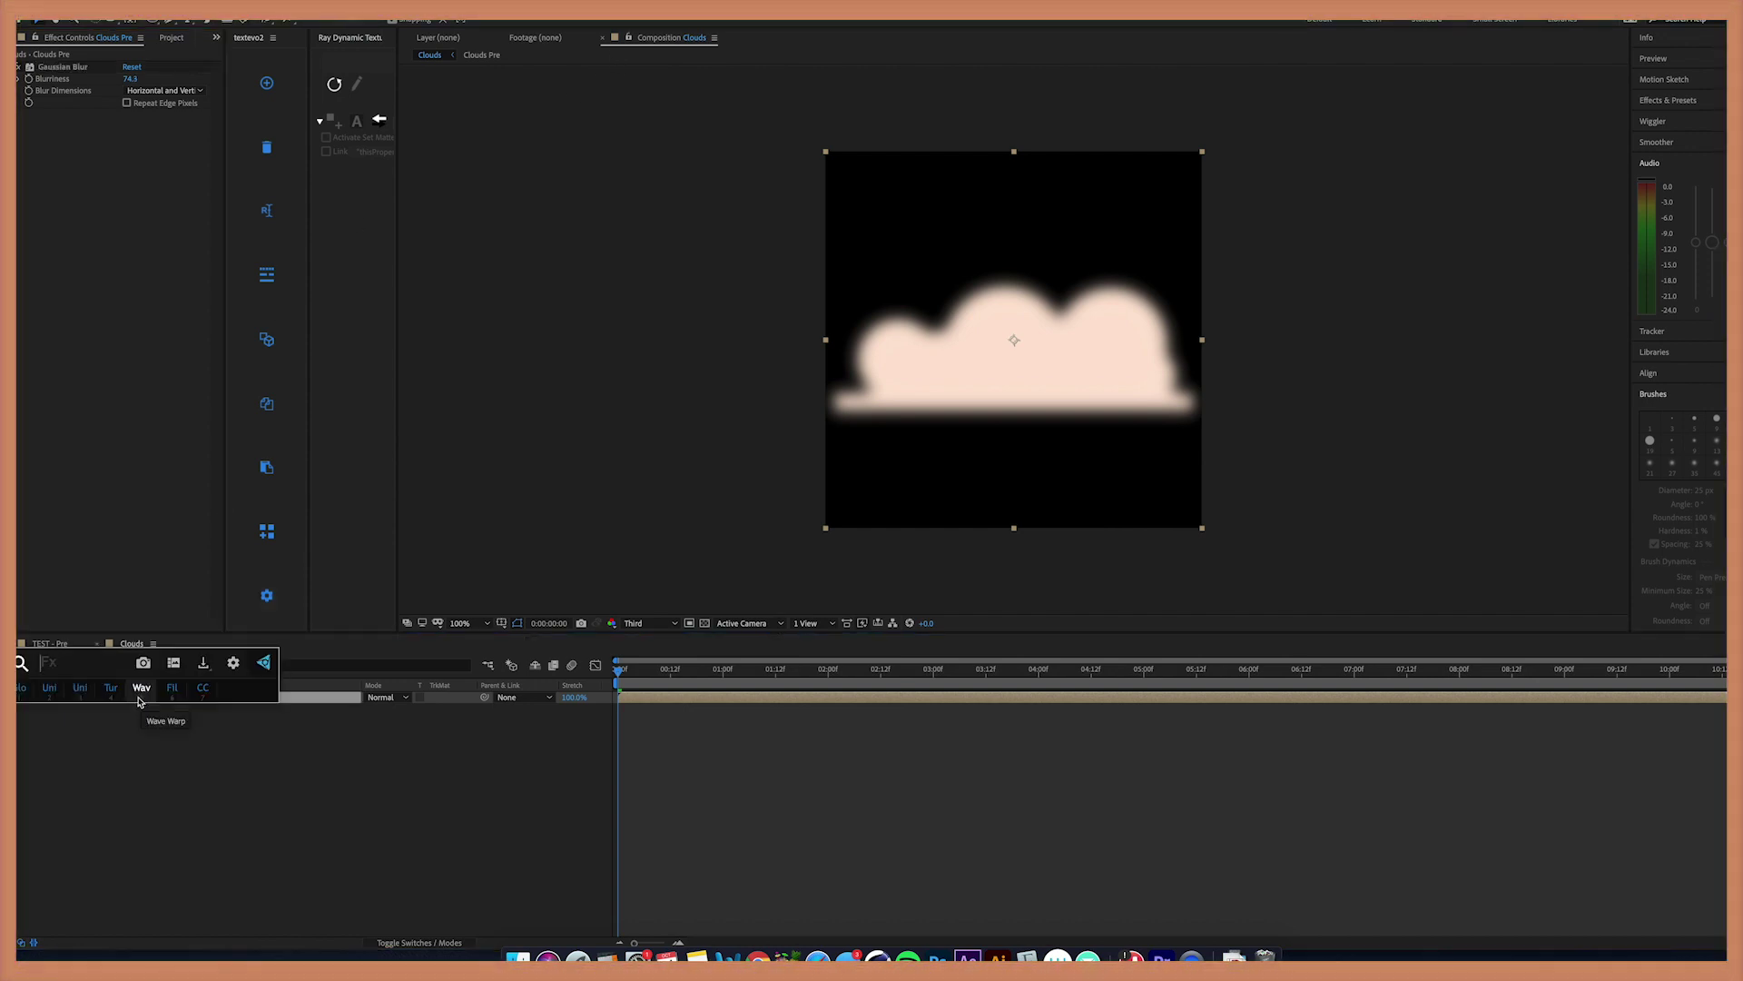
pyautogui.write('leve')
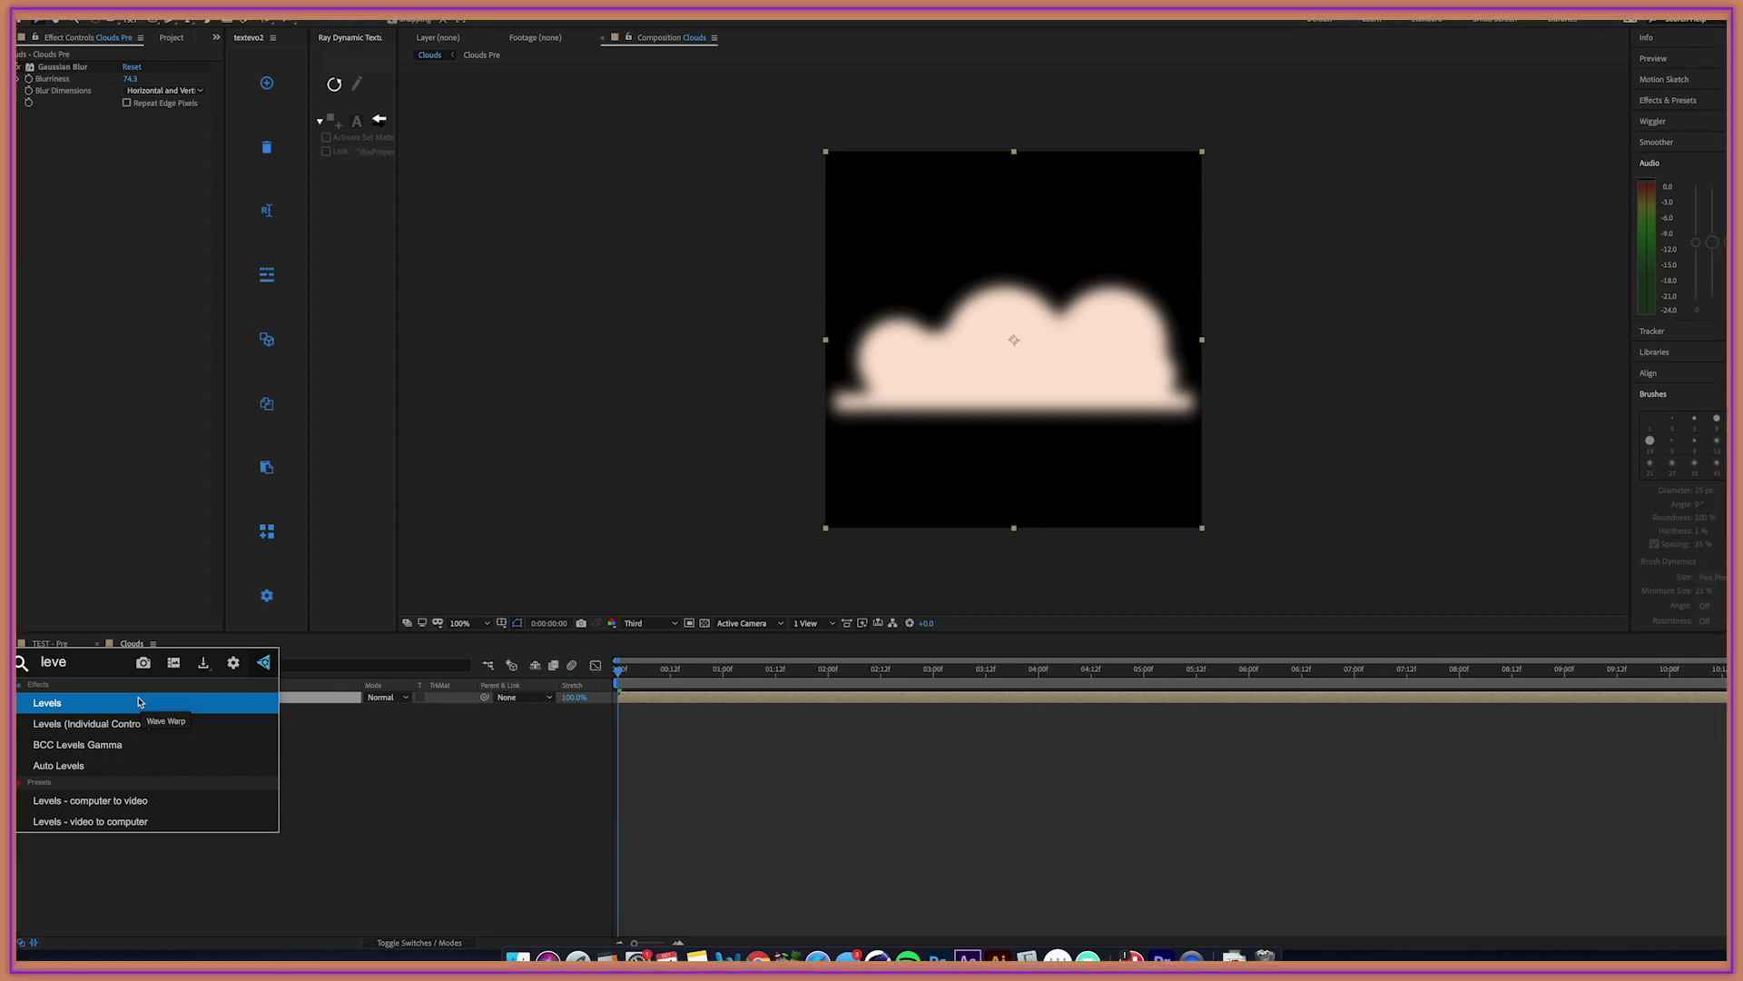
pyautogui.click(139, 702)
pyautogui.click(165, 127)
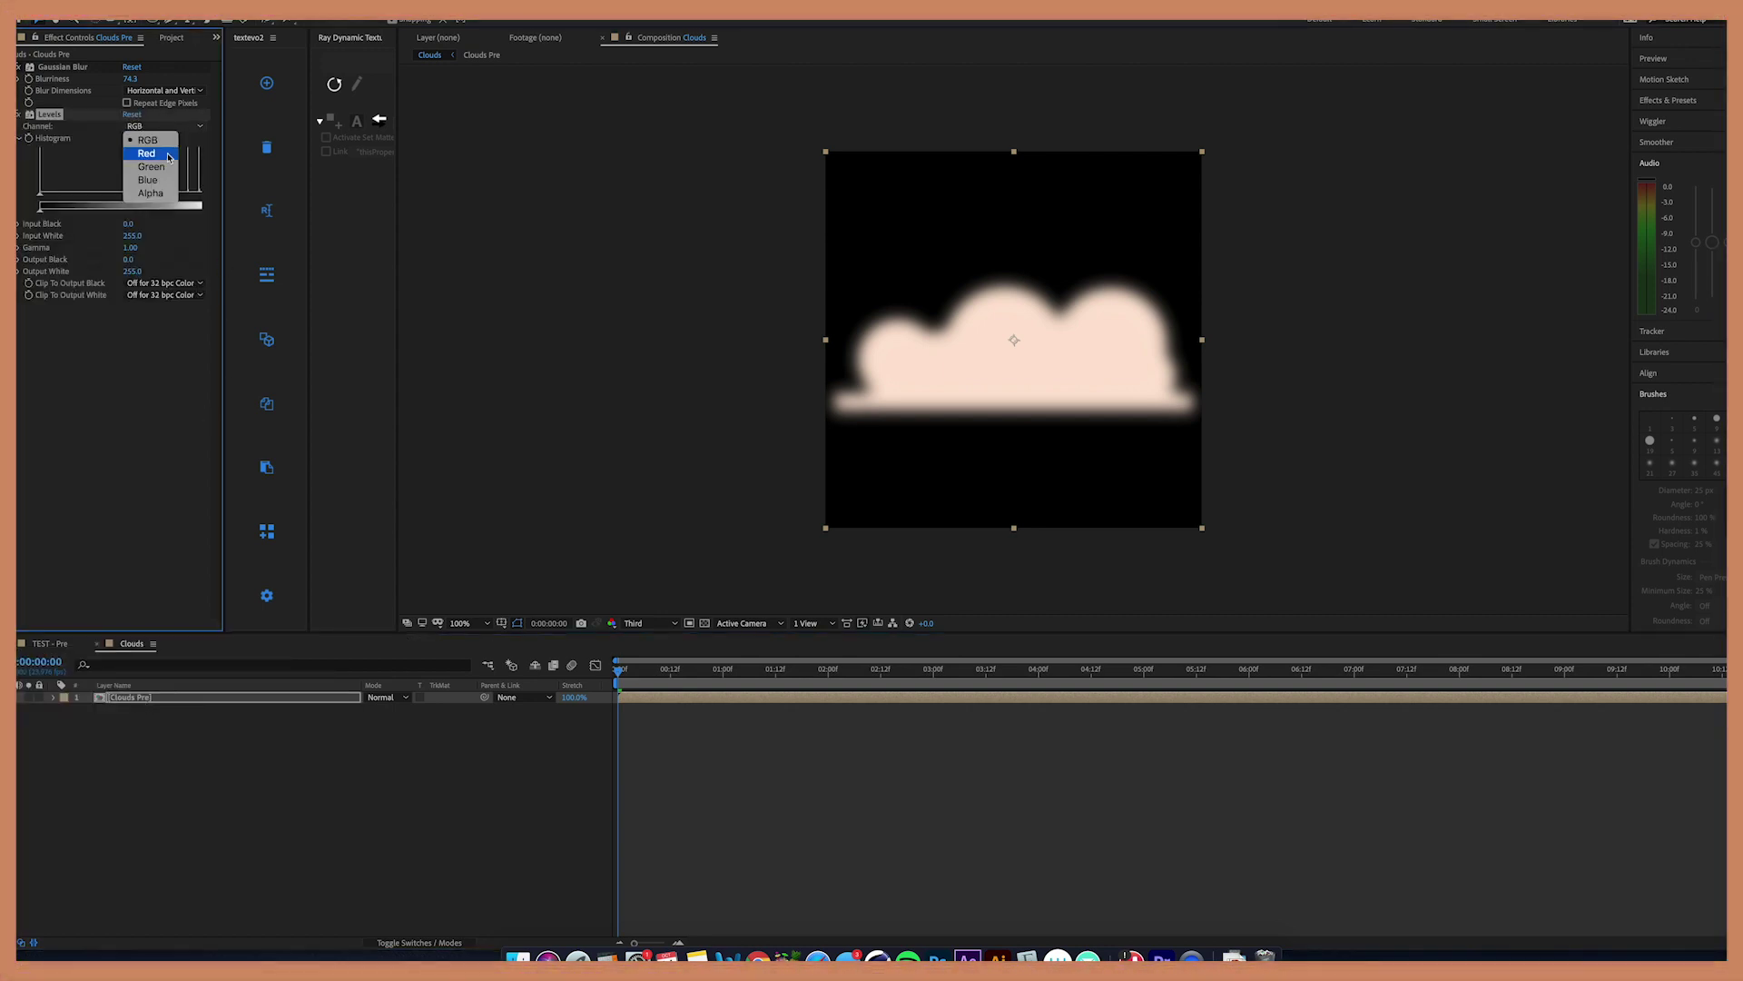
pyautogui.click(149, 192)
# Step: Sharpen the blurred cloud's edge with Alpha Input Black at 141 and Alpha Input White at 160, and preview the animation
pyautogui.moveTo(39, 194); pyautogui.dragTo(142, 198)
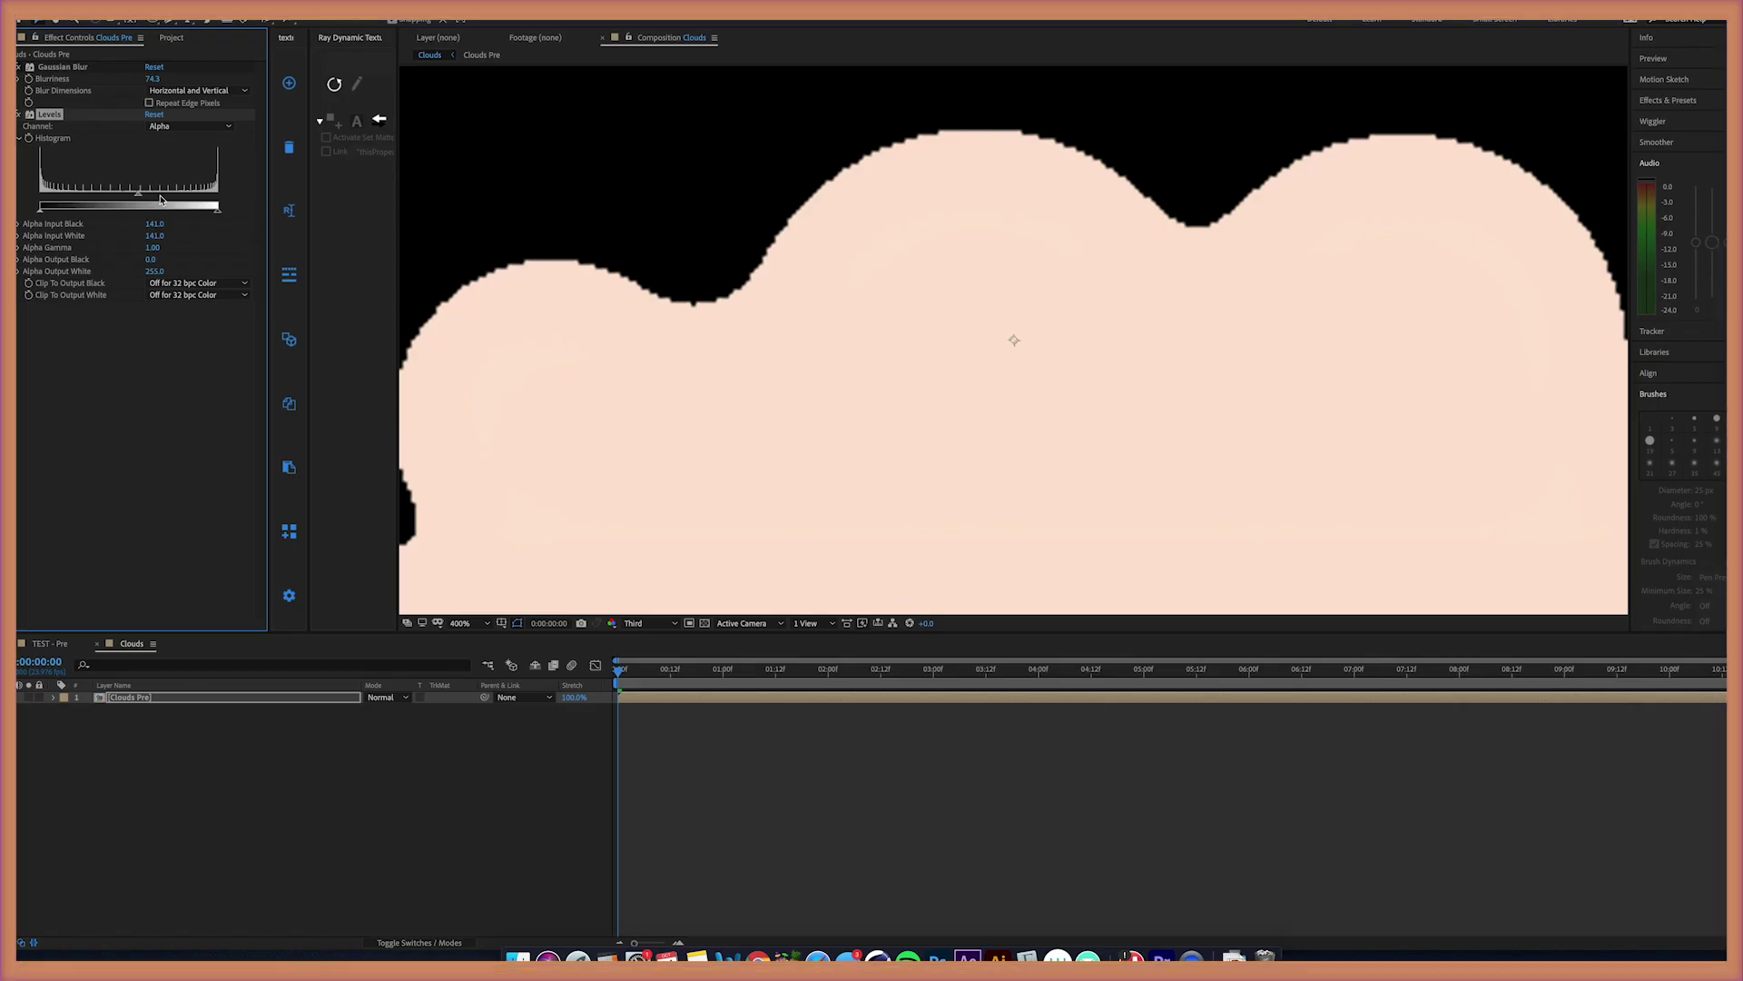
pyautogui.moveTo(165, 198); pyautogui.dragTo(167, 205)
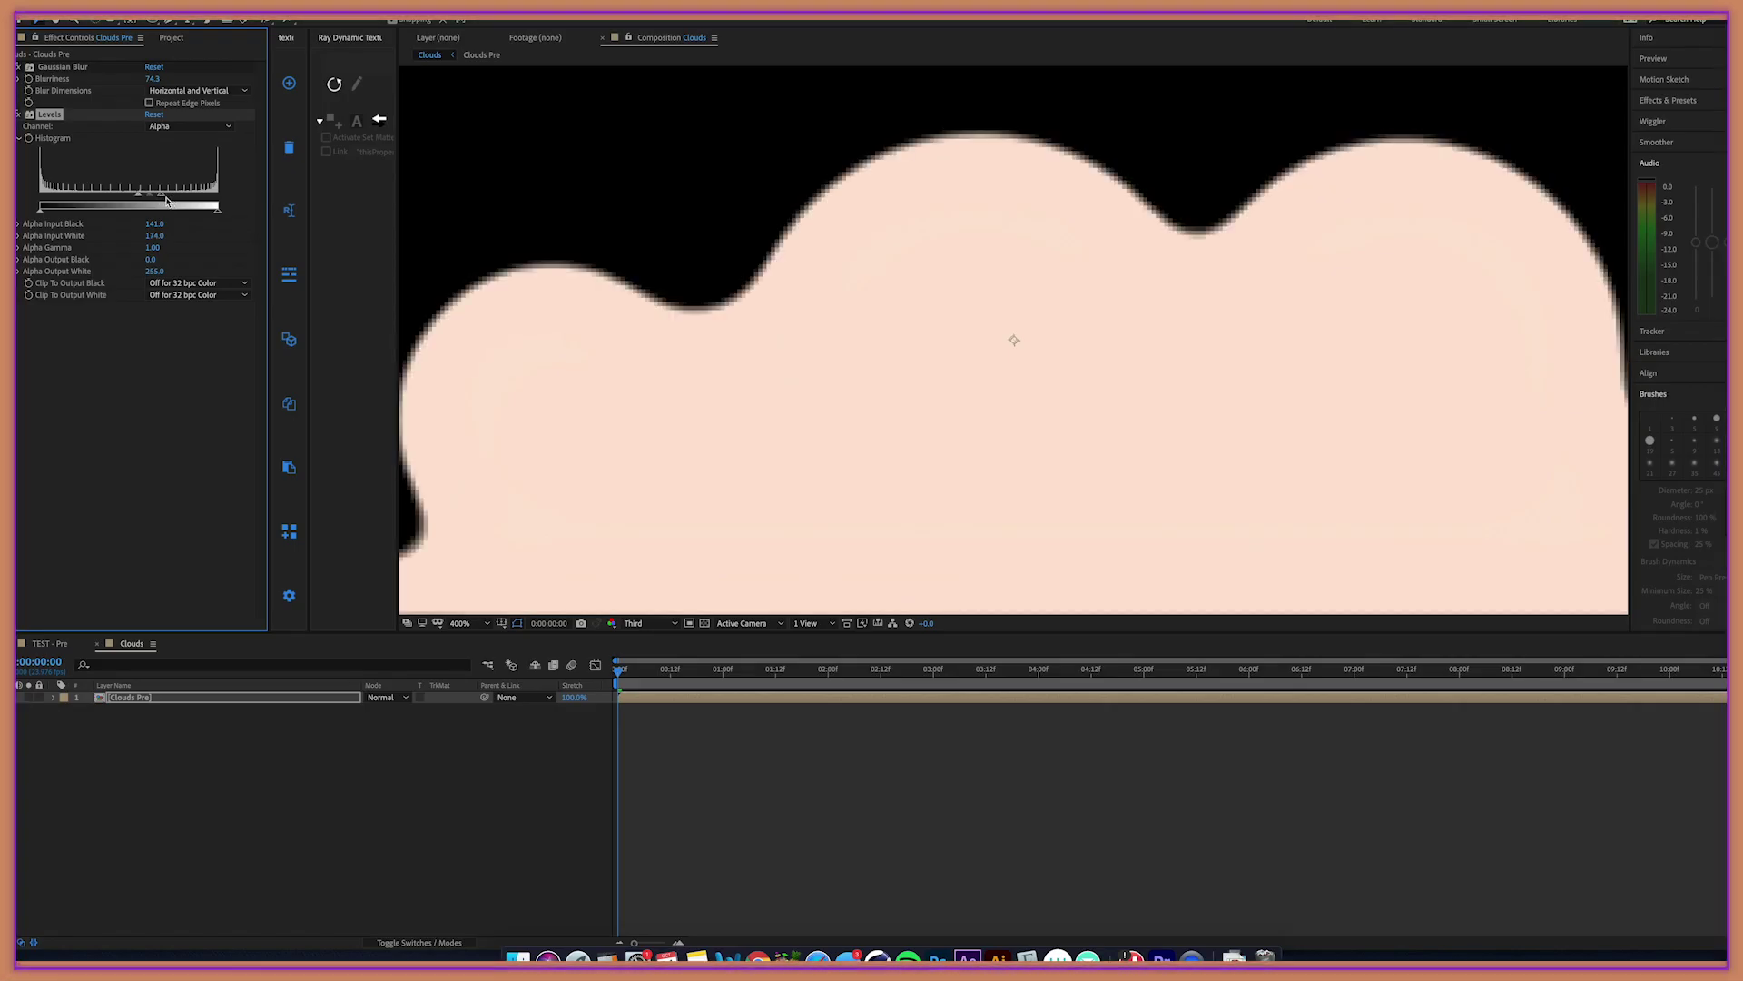
pyautogui.press(',')
pyautogui.press(',')
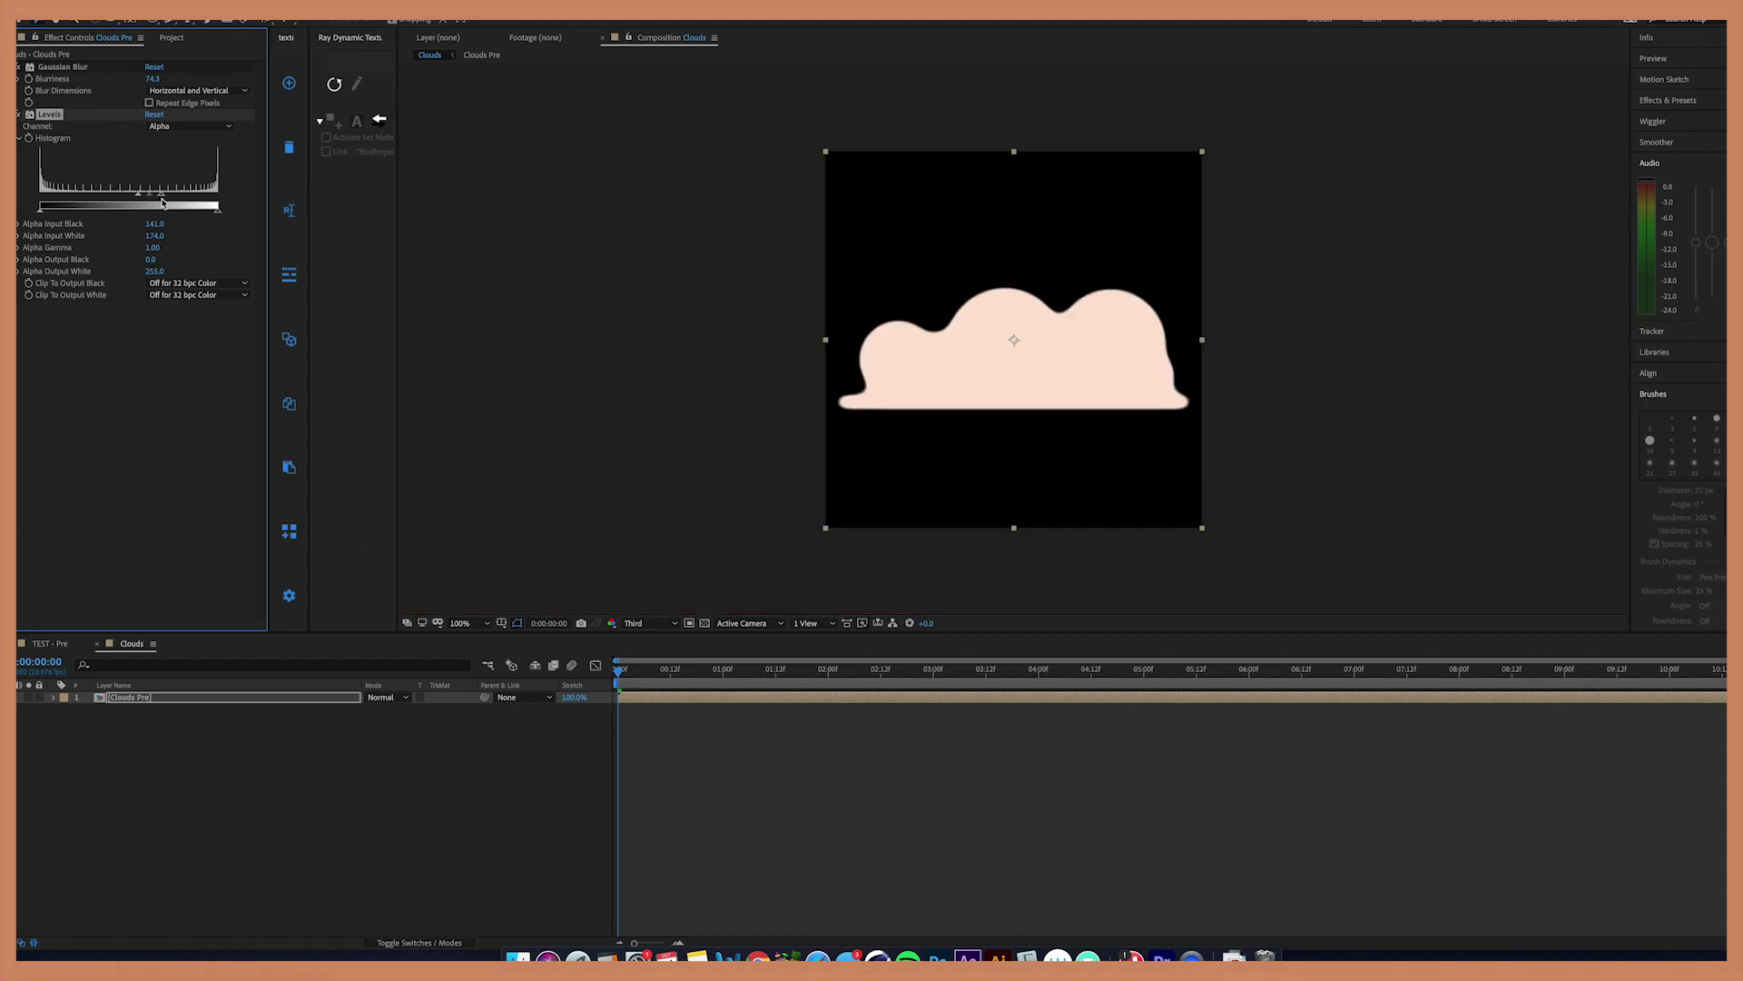
pyautogui.moveTo(164, 202); pyautogui.dragTo(151, 202)
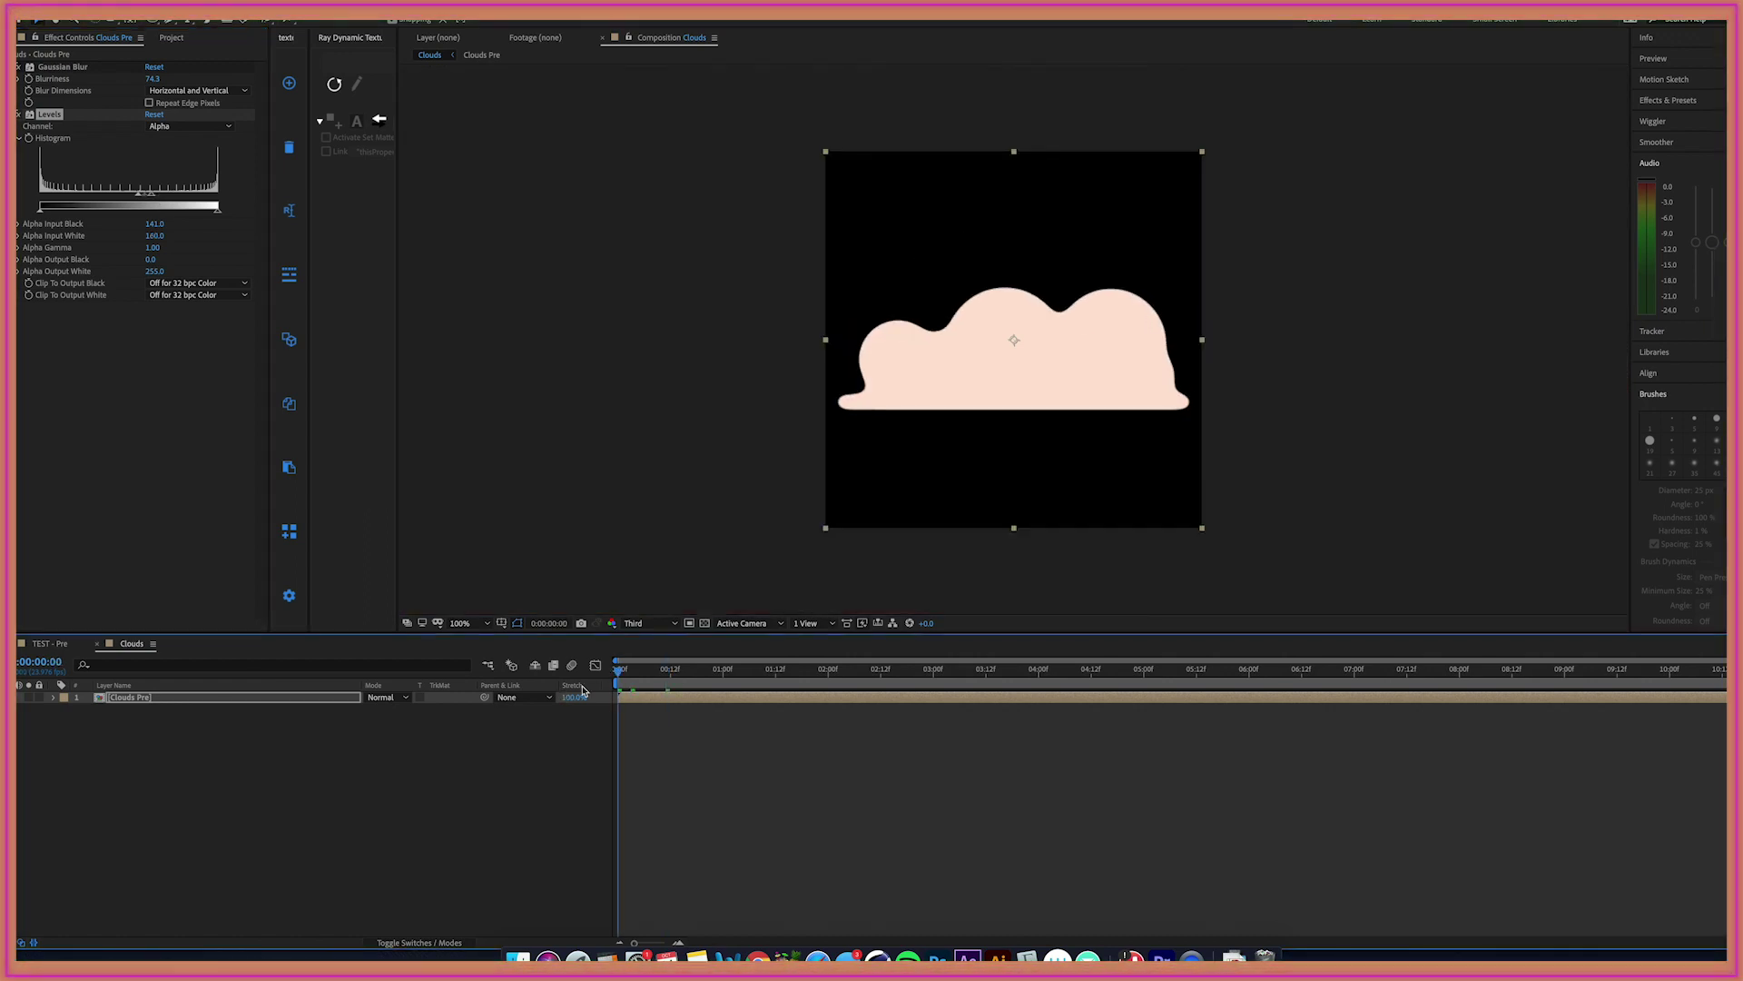
pyautogui.press('space')
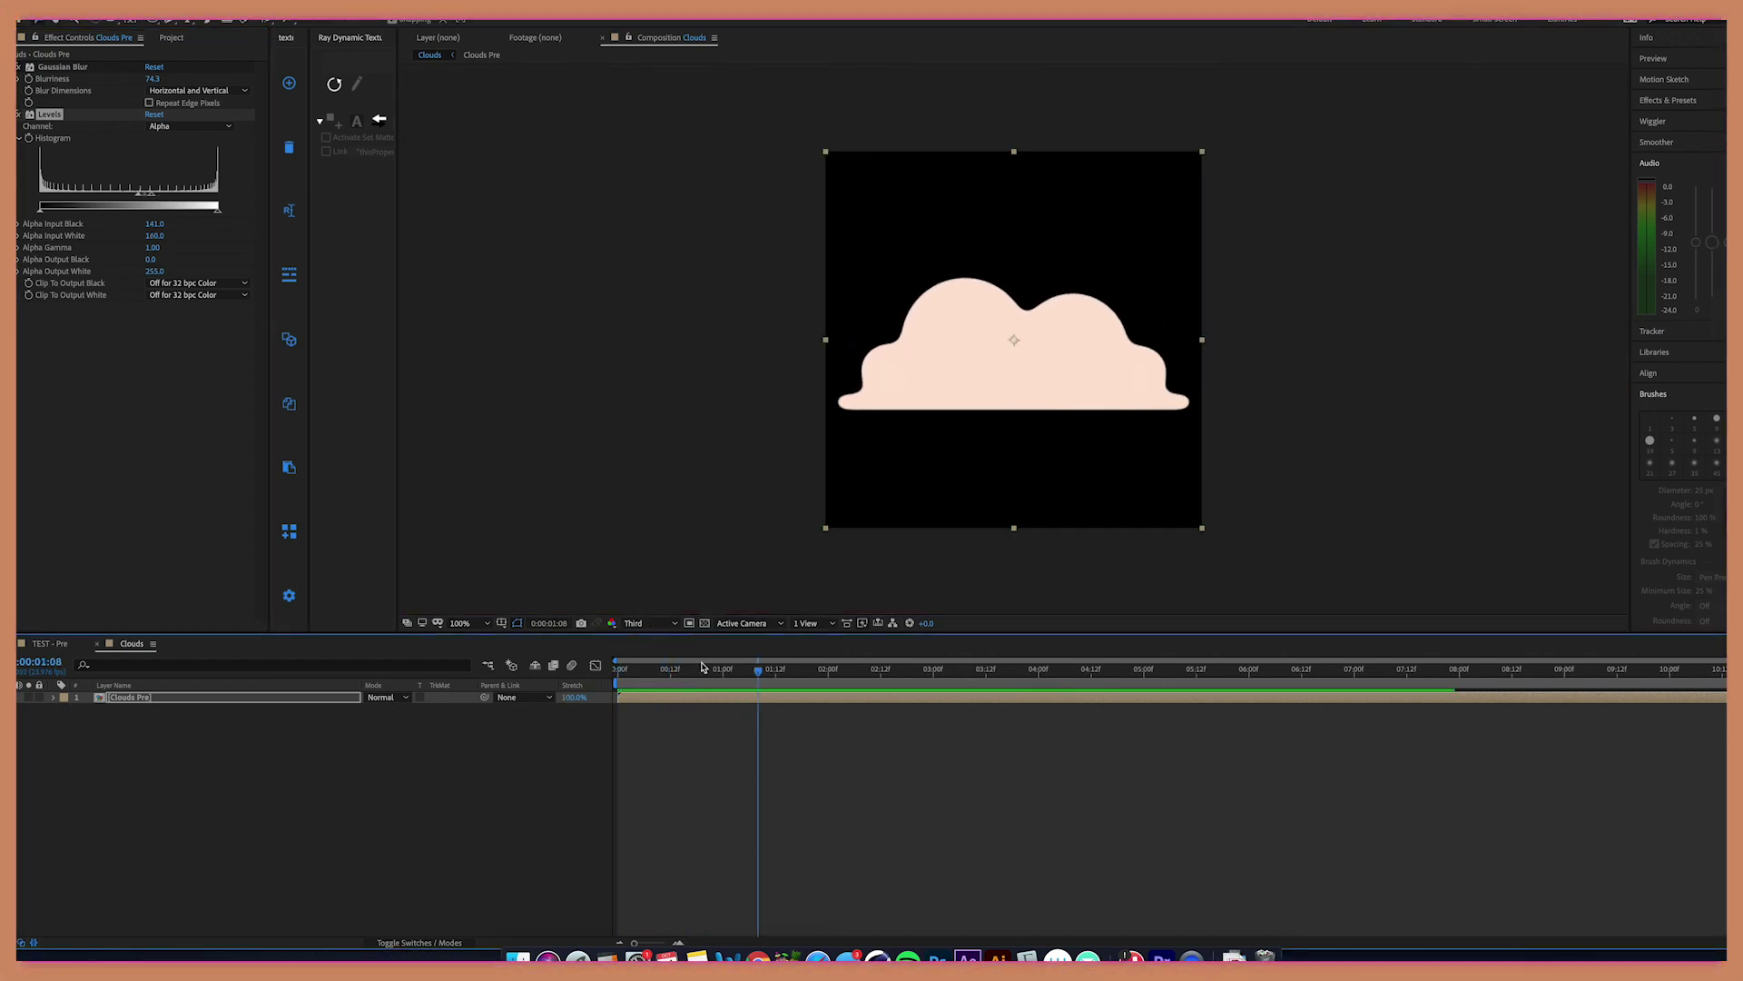
pyautogui.press('space')
# Step: Create a 1080 × 1080 px light blue solid named Medium Royal Blue Solid 3
pyautogui.click(257, 3)
pyautogui.moveTo(272, 9)
pyautogui.click(435, 20)
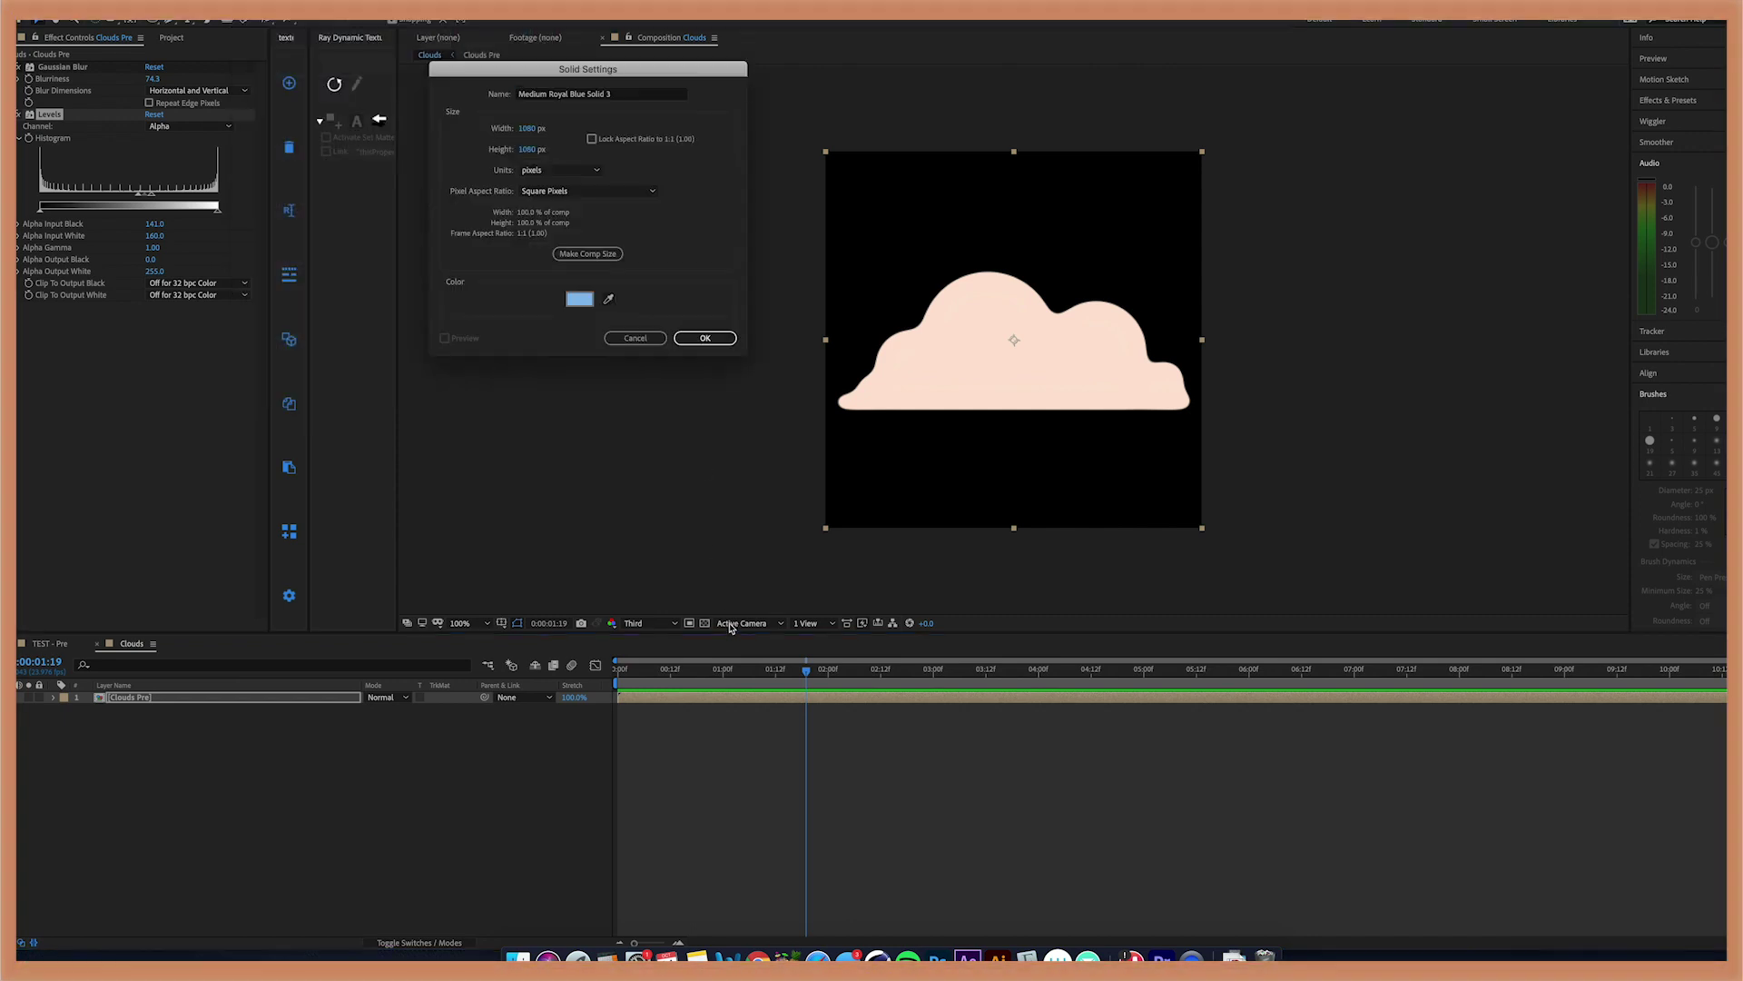
pyautogui.press('Return')
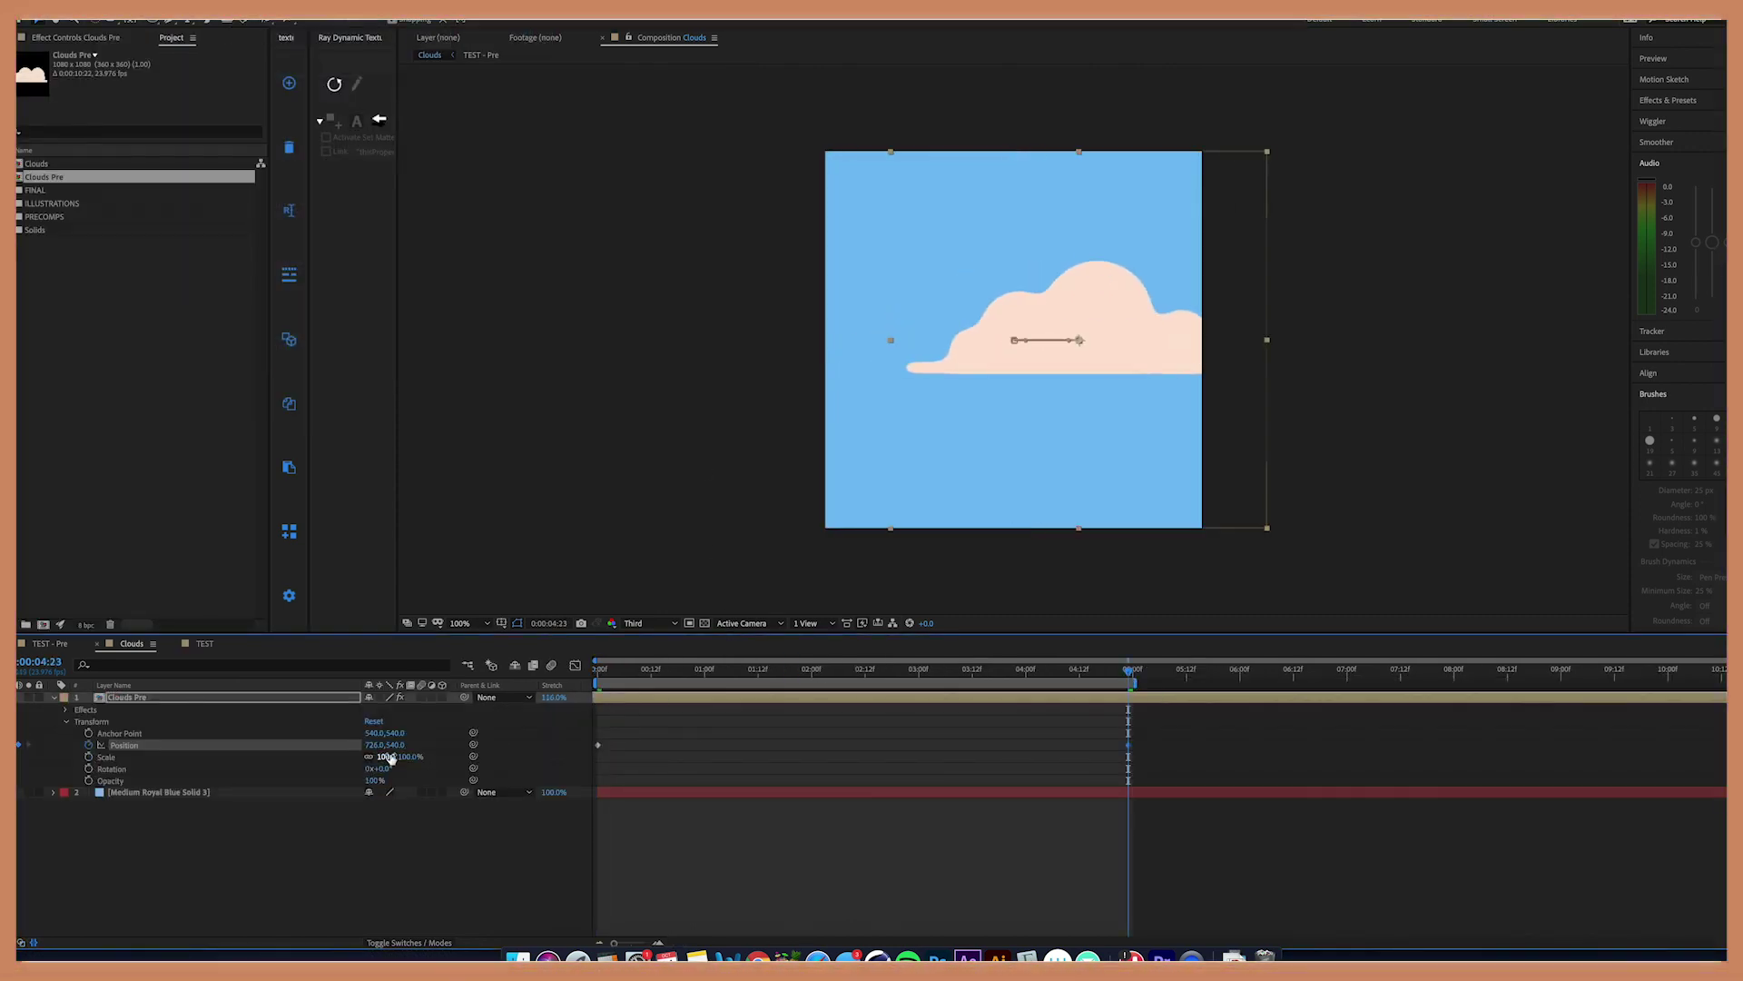
# Step: Scale the Clouds Pre layer to 44% and preview the drifting cloud from the start
pyautogui.moveTo(390, 757); pyautogui.dragTo(339, 757)
pyautogui.moveTo(641, 670); pyautogui.dragTo(568, 693)
pyautogui.press('space')
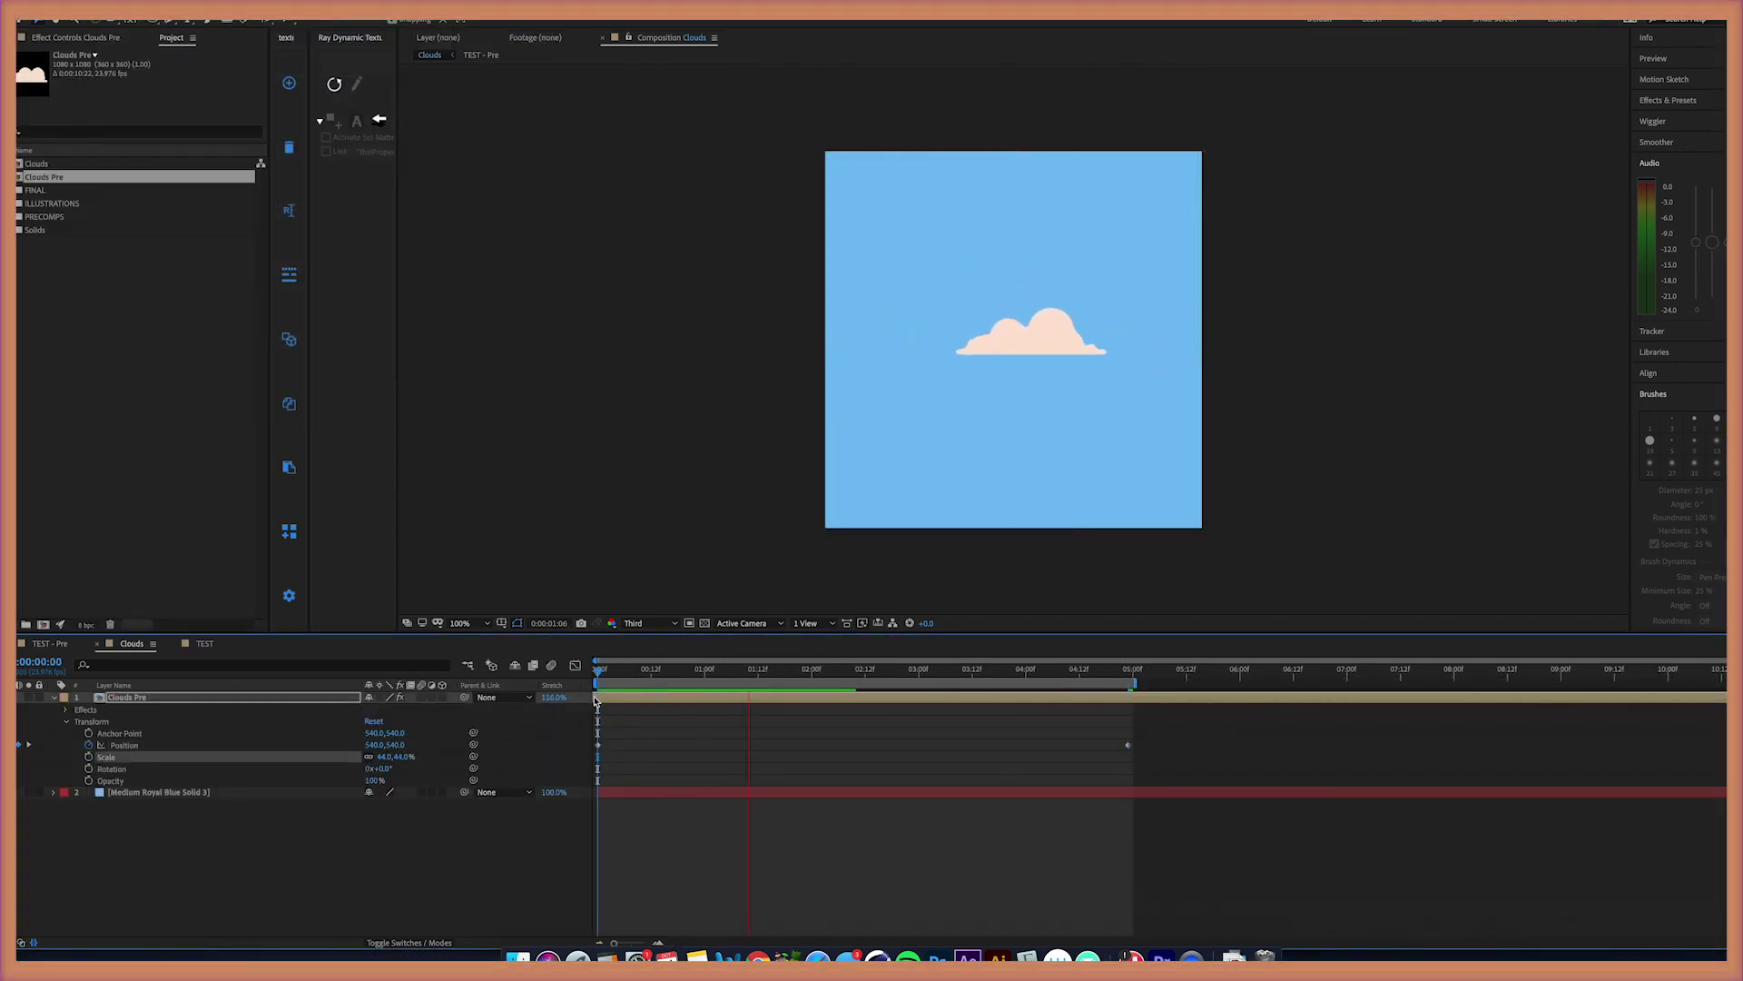